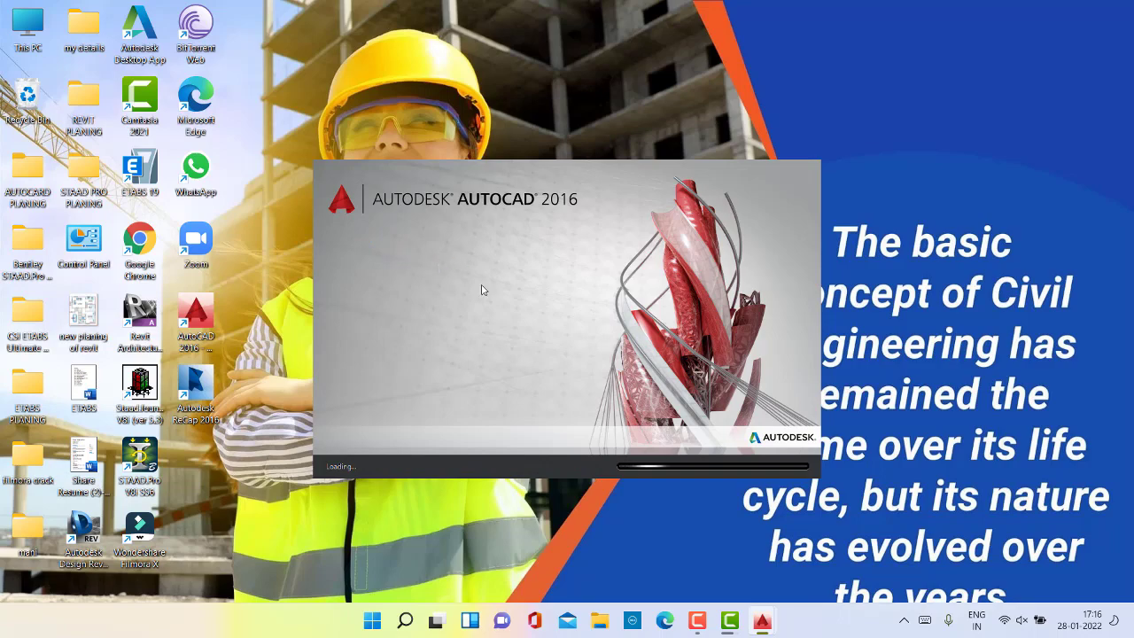
# Step: Switch to the already open AutoCAD 2016 window with Drawing1
pyautogui.moveTo(761, 621)
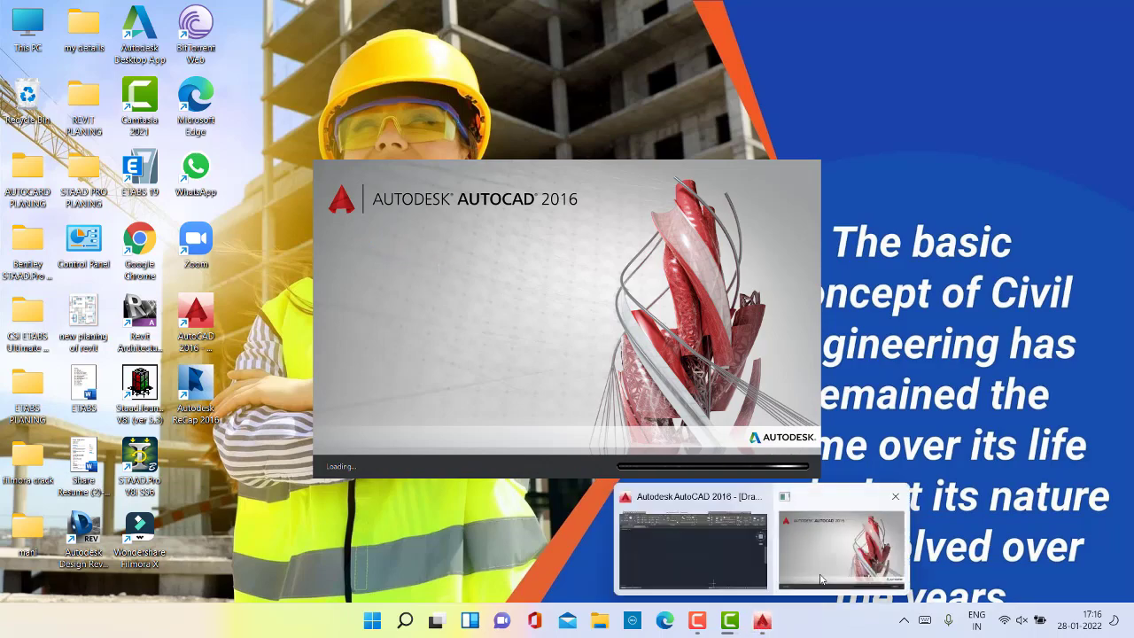
pyautogui.click(701, 571)
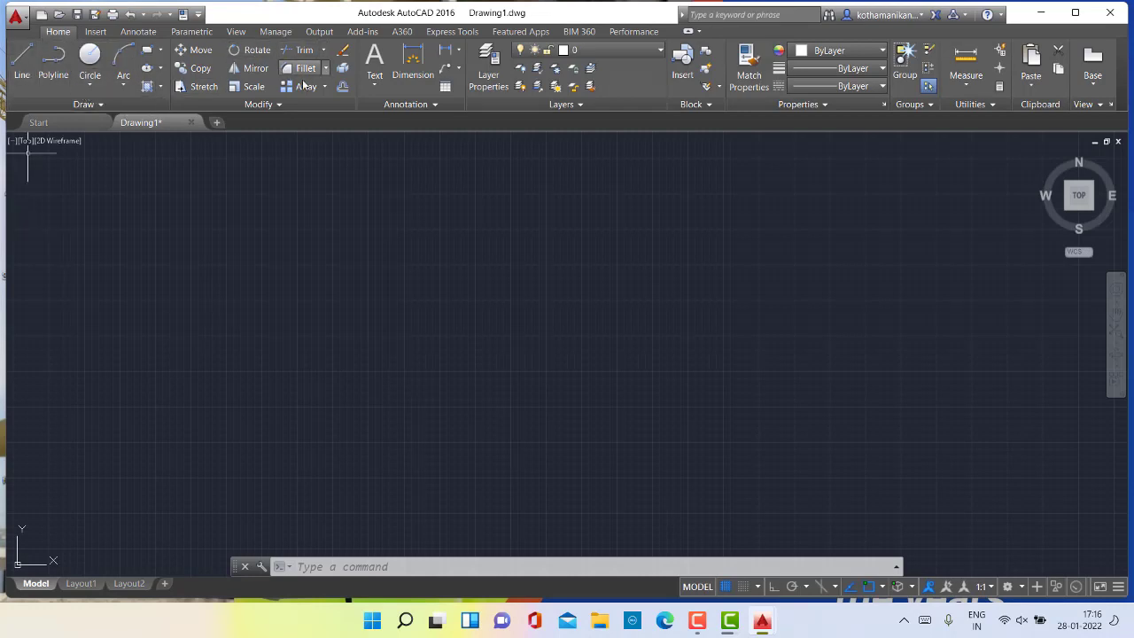
pyautogui.click(89, 104)
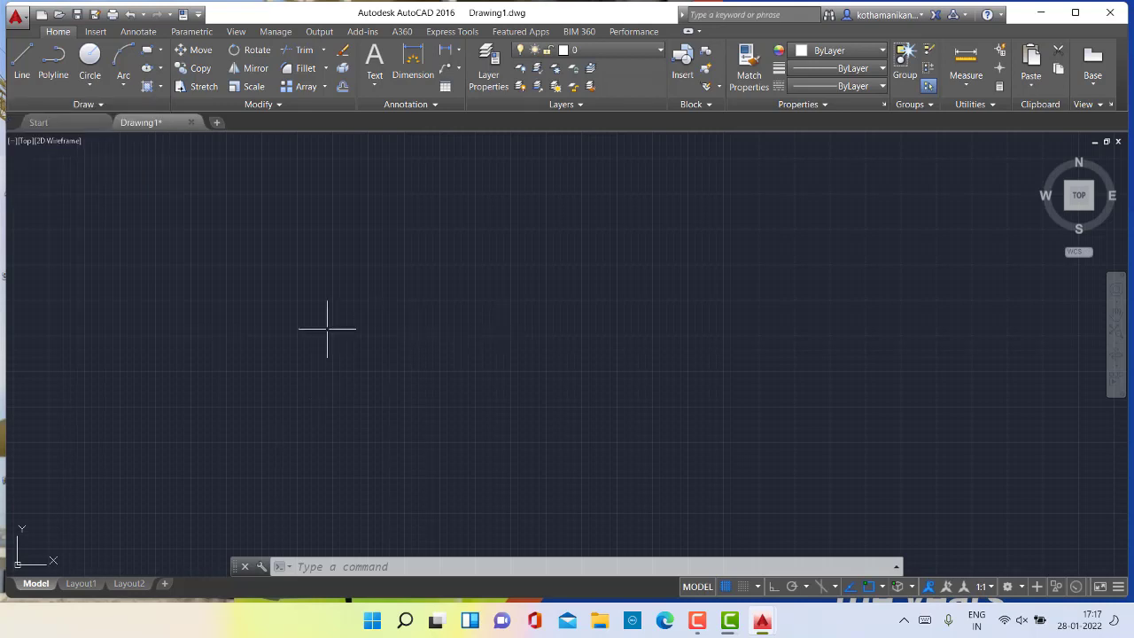
pyautogui.click(21, 105)
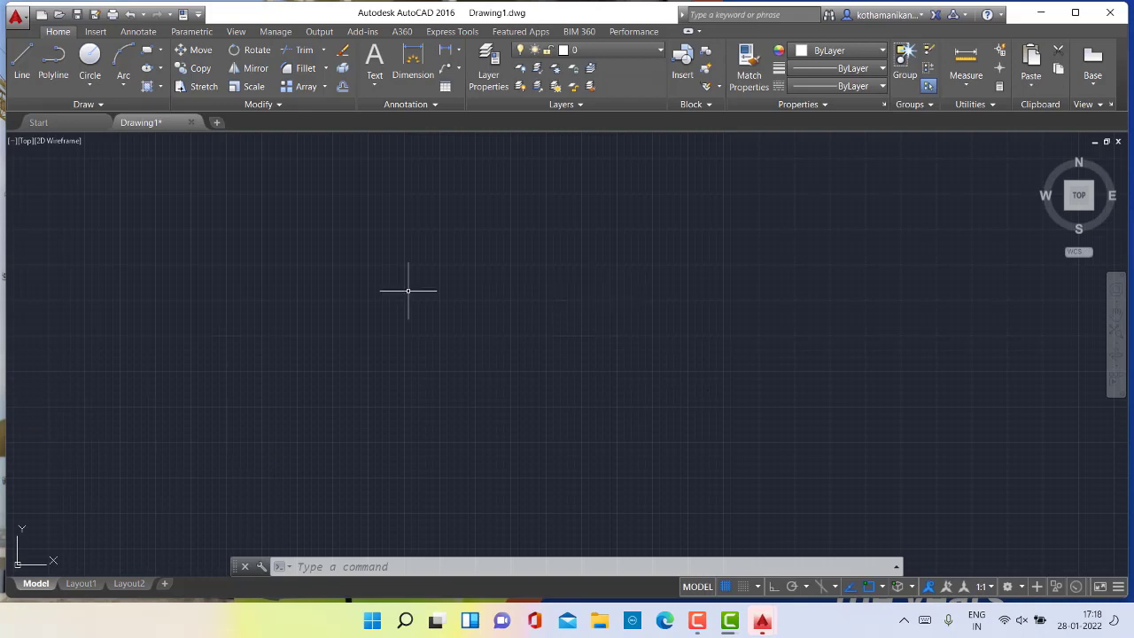
pyautogui.click(46, 105)
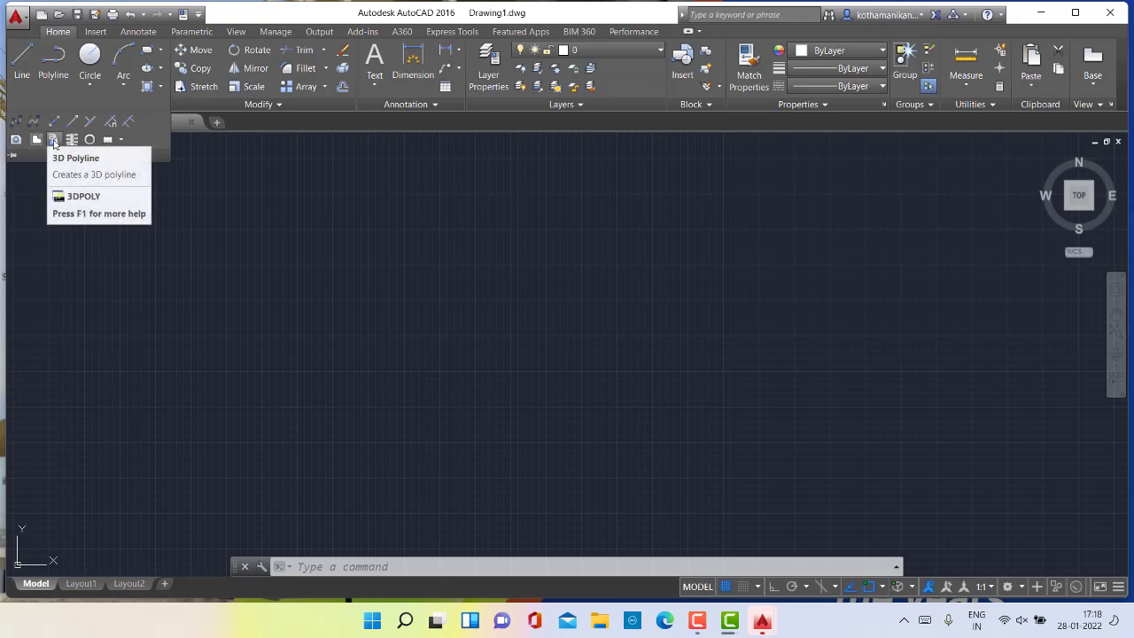
pyautogui.click(54, 142)
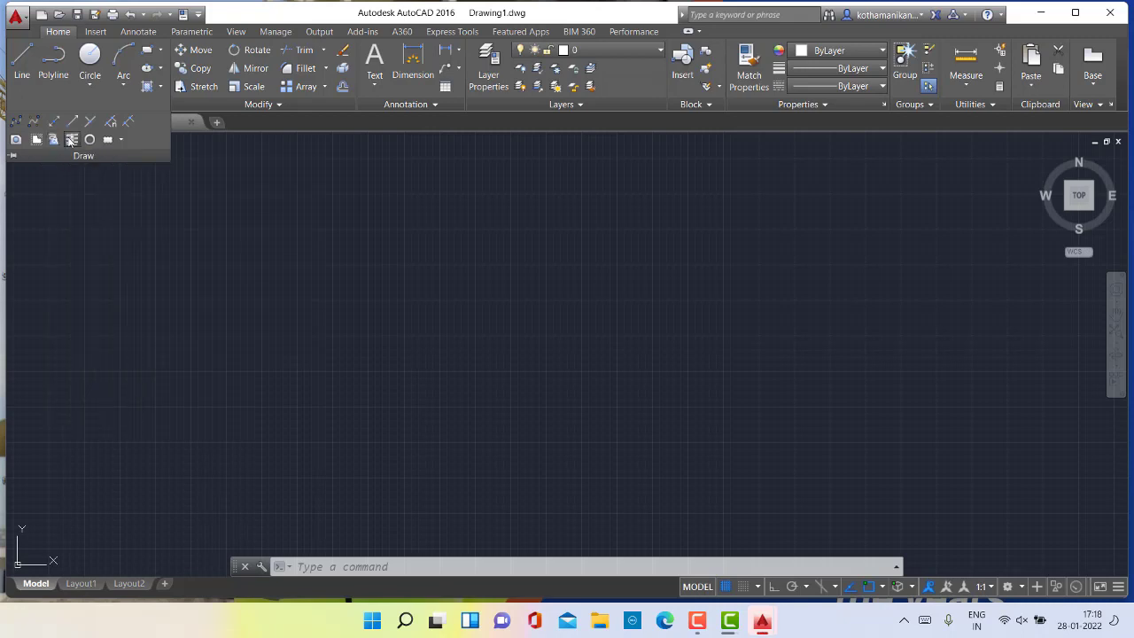
pyautogui.click(71, 140)
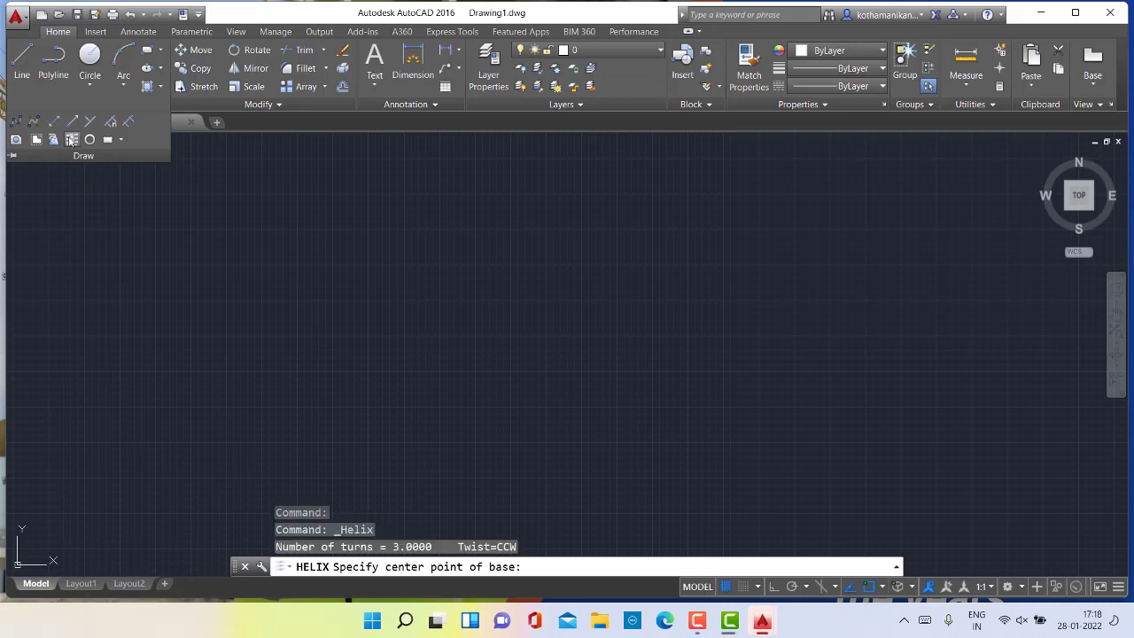
pyautogui.press('Escape')
pyautogui.press('Escape')
pyautogui.press('Escape')
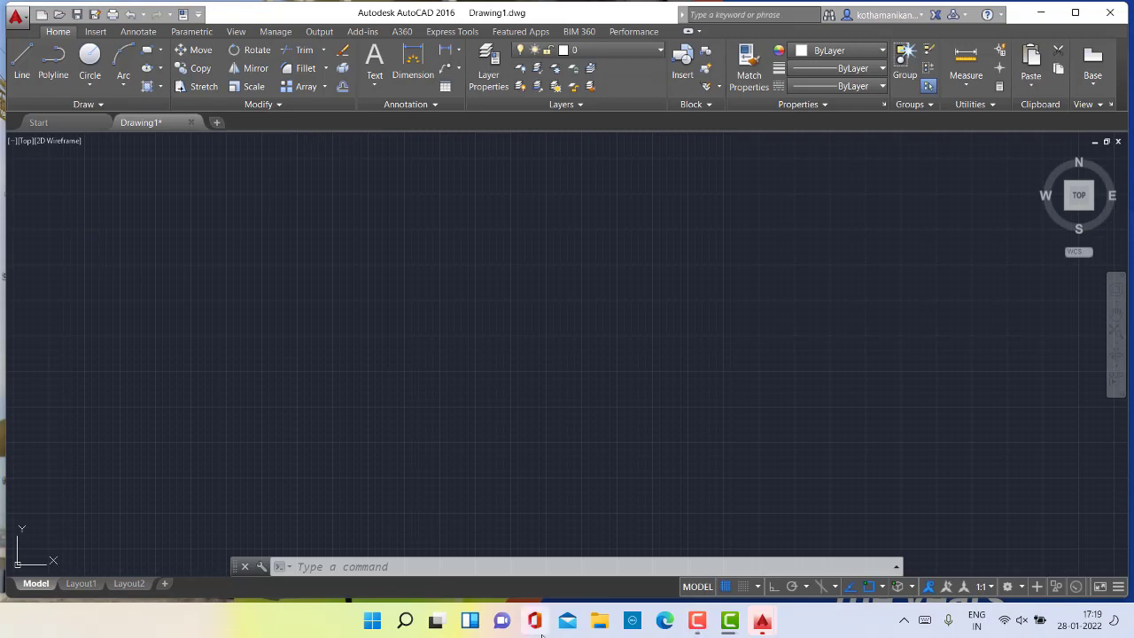
# Step: Draw a single long, nearly horizontal line across the middle of the empty drawing and end the Line command
pyautogui.click(39, 107)
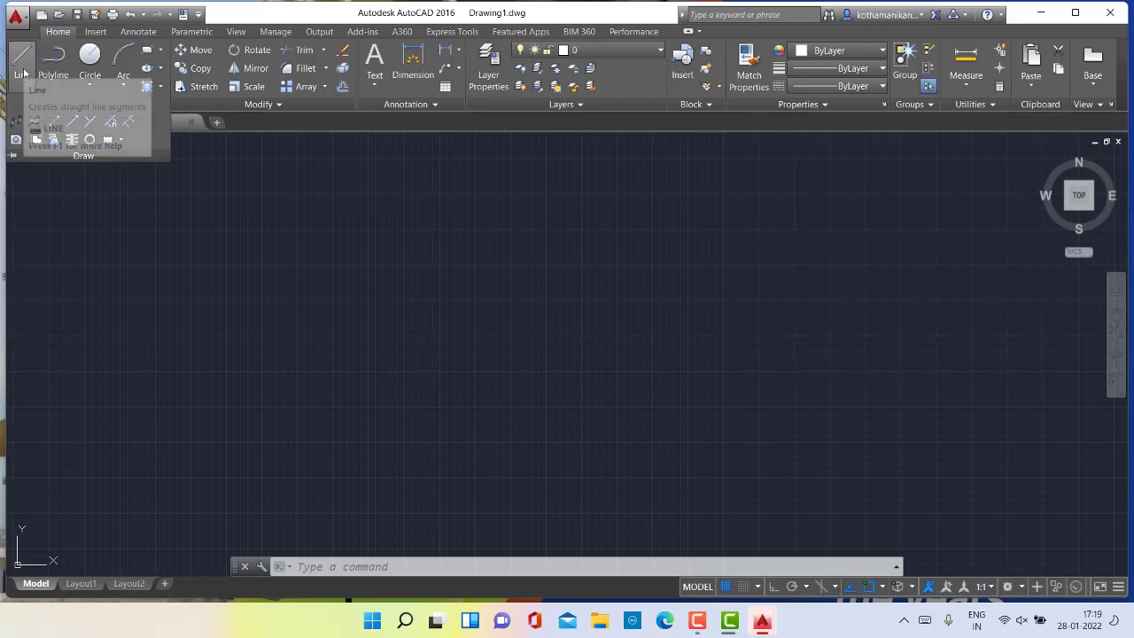
pyautogui.click(23, 74)
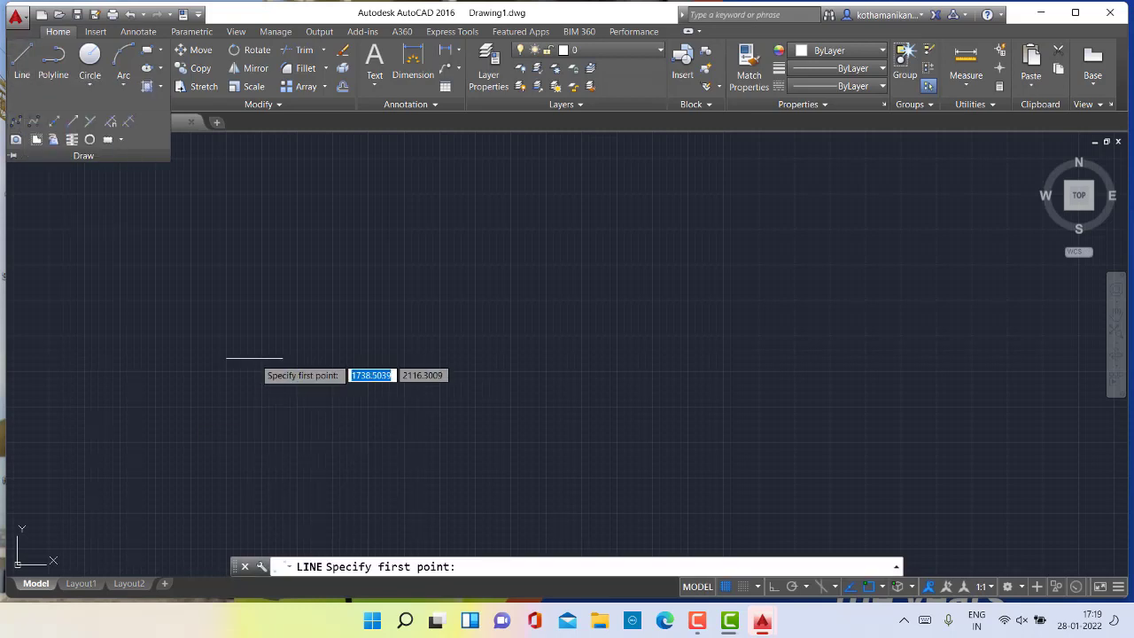
pyautogui.click(283, 314)
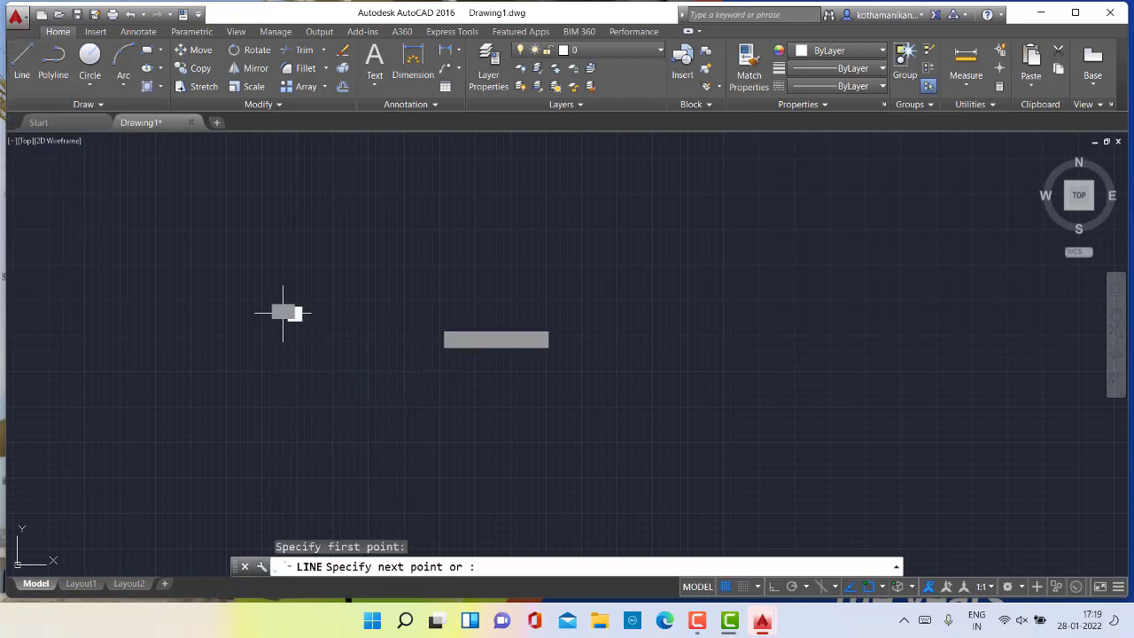
pyautogui.click(677, 319)
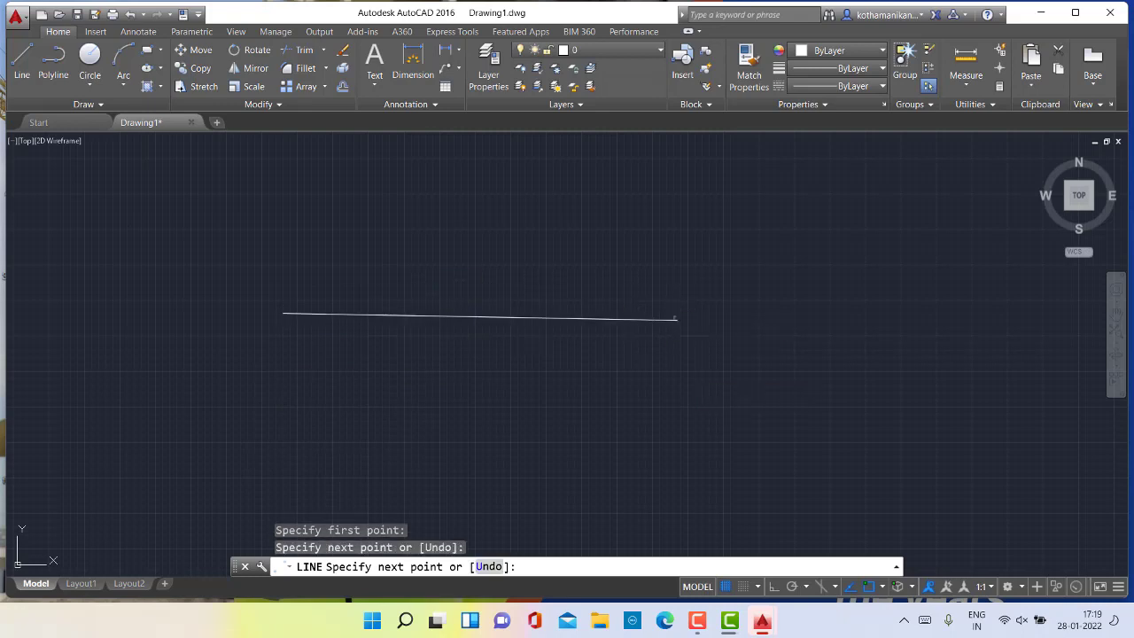
pyautogui.press('Escape')
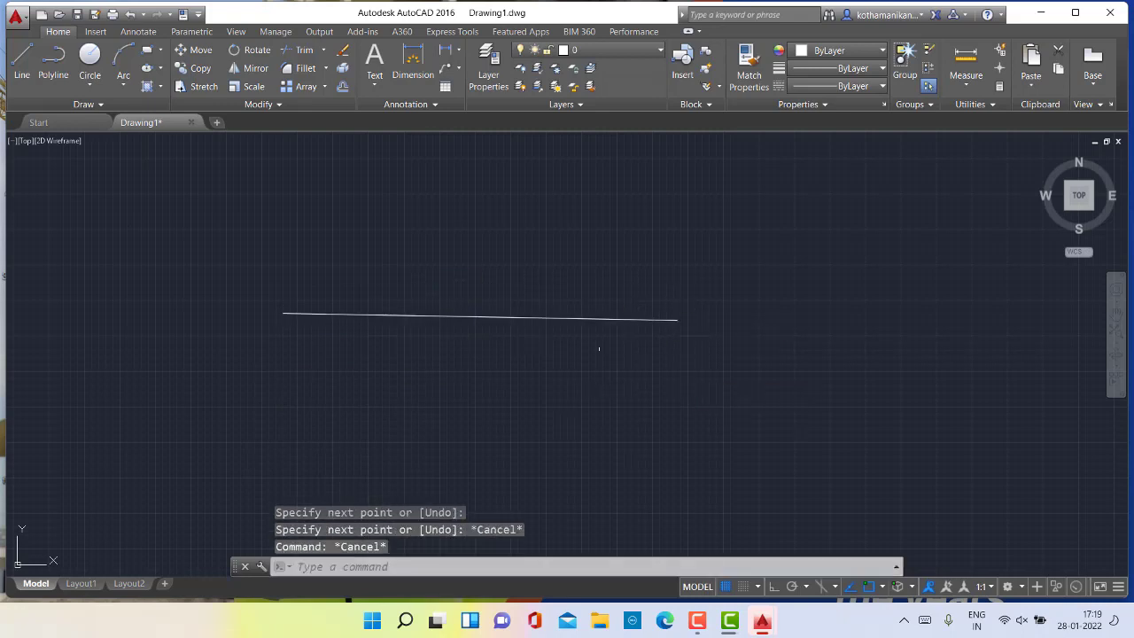
# Step: Draw an open three-segment polyline above the long line, running right, down and back left, and end the command
pyautogui.click(49, 76)
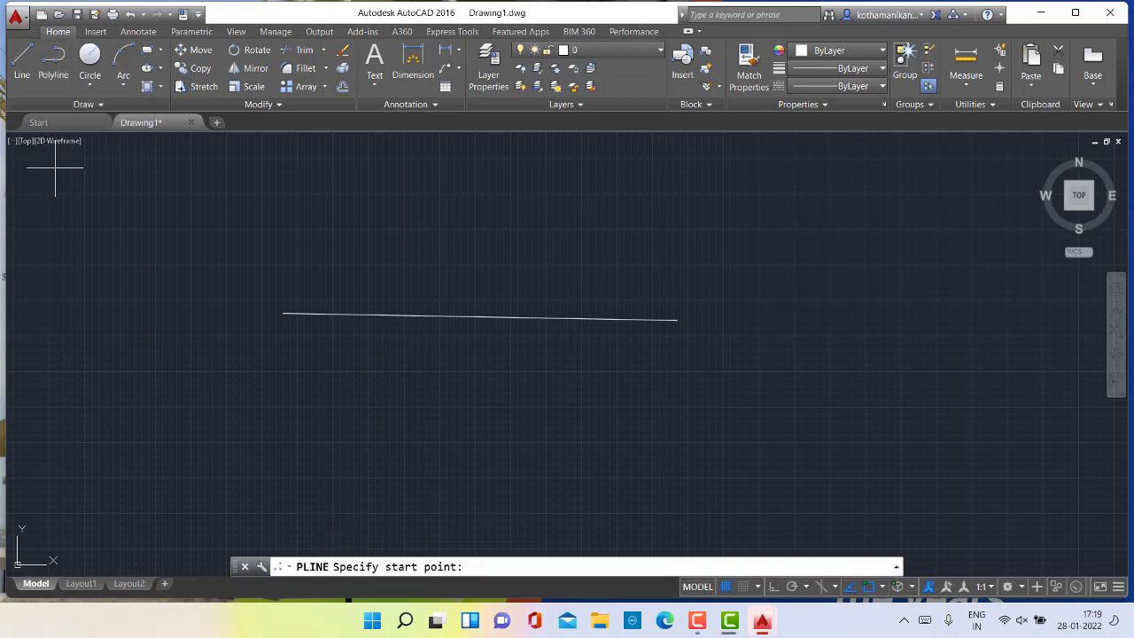
pyautogui.click(432, 229)
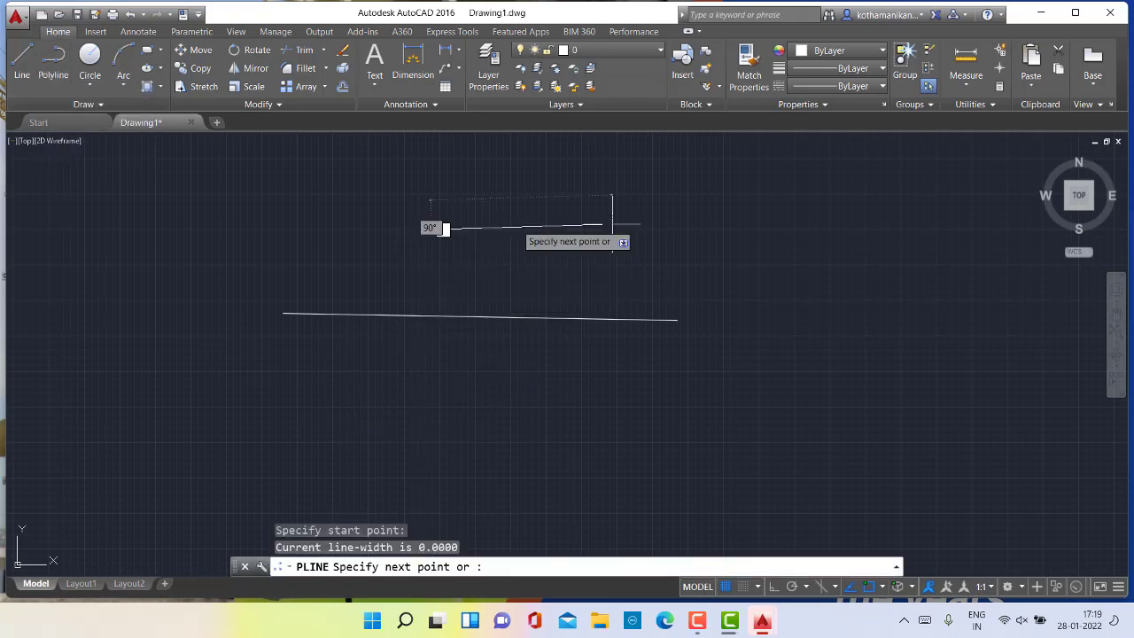
pyautogui.click(625, 241)
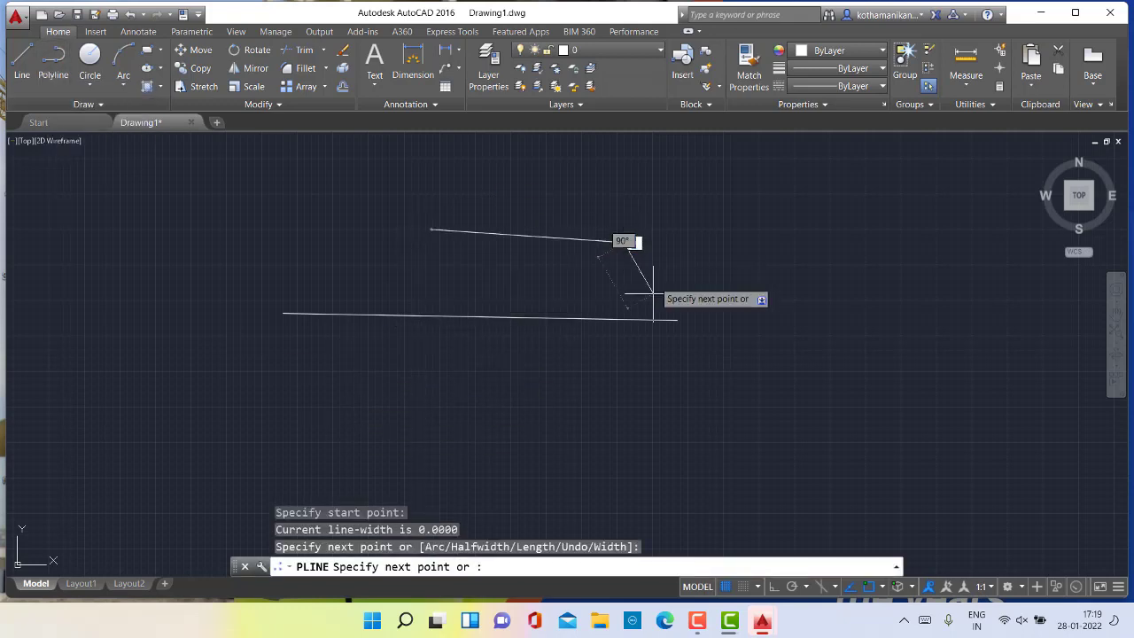
pyautogui.click(636, 306)
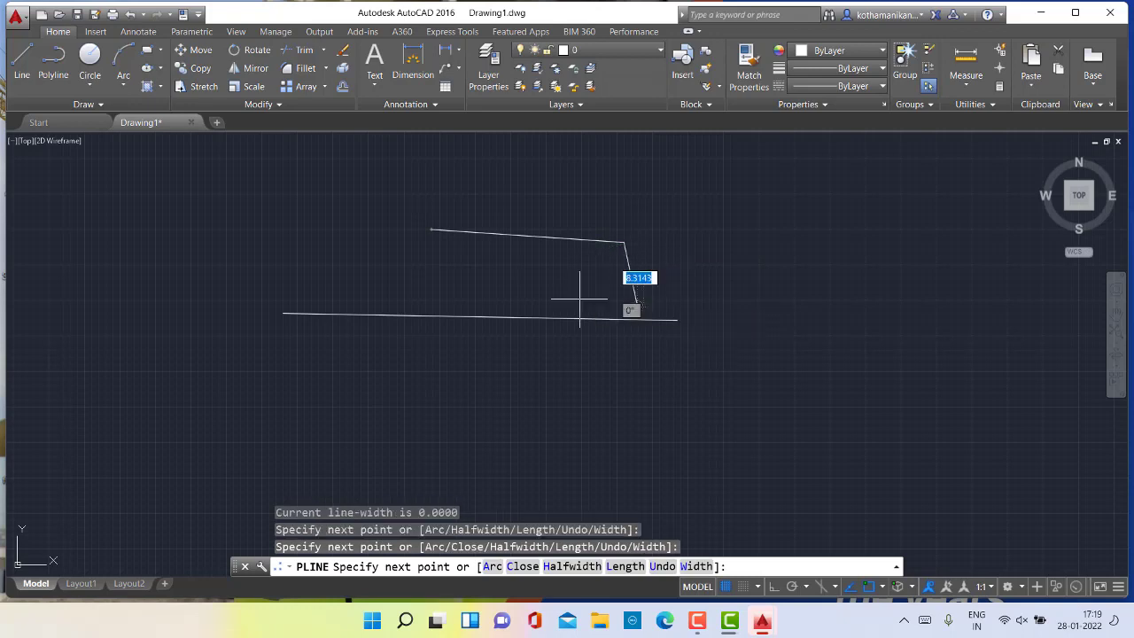
pyautogui.click(555, 303)
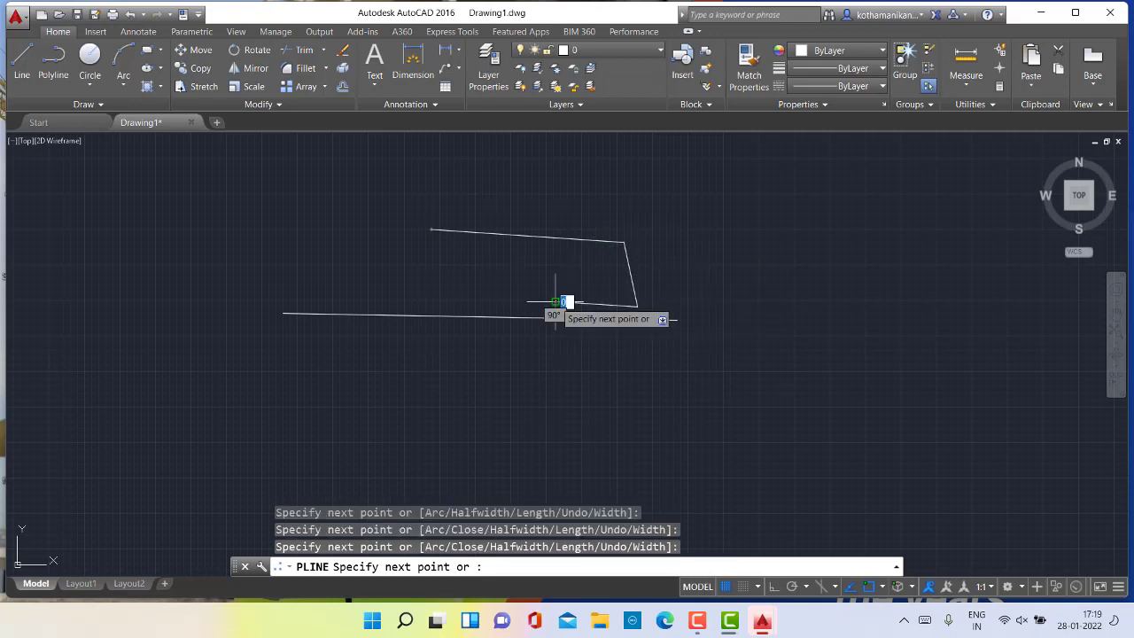
pyautogui.press('Escape')
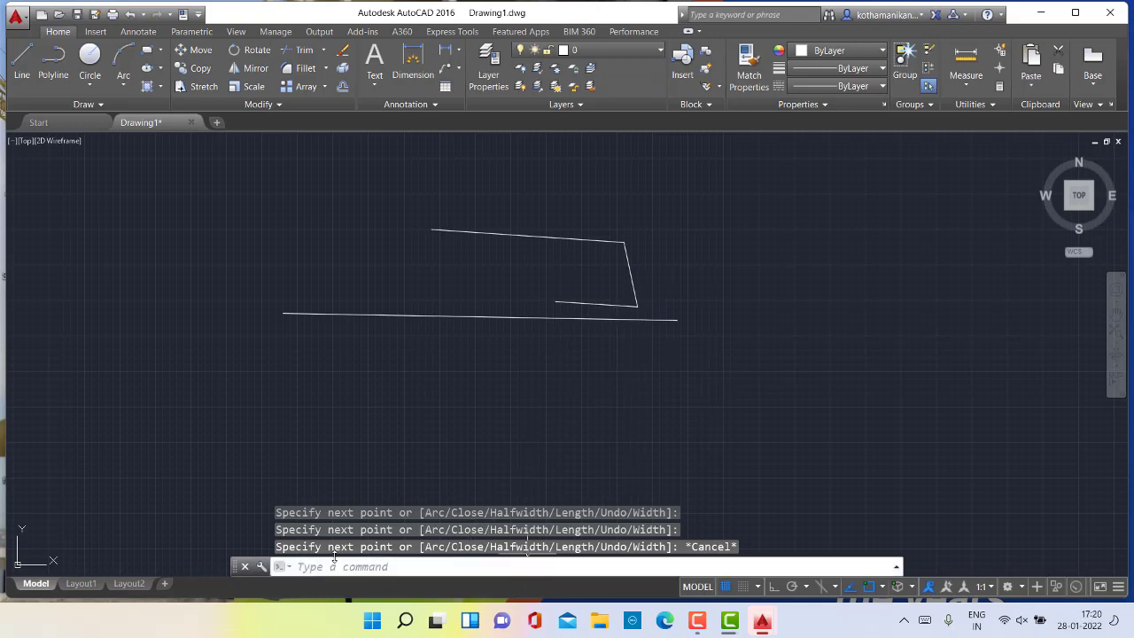
pyautogui.press('Escape')
pyautogui.press('Escape')
pyautogui.press('Escape')
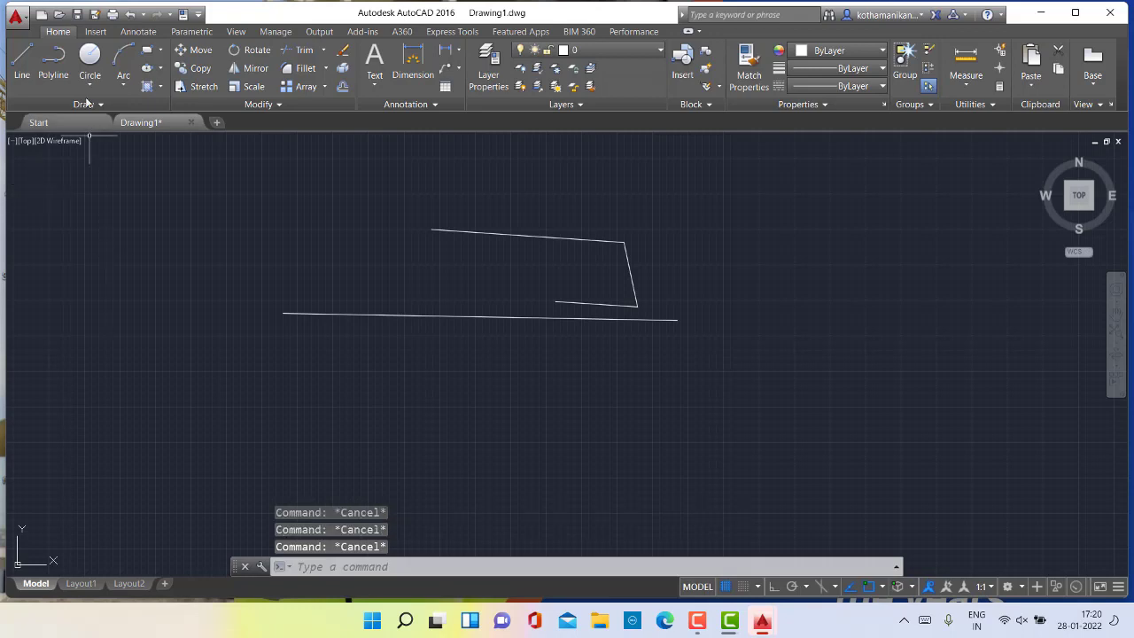
# Step: Draw a polyline below the long line with one straight horizontal segment continued by two arc segments using the Arc option
pyautogui.click(53, 63)
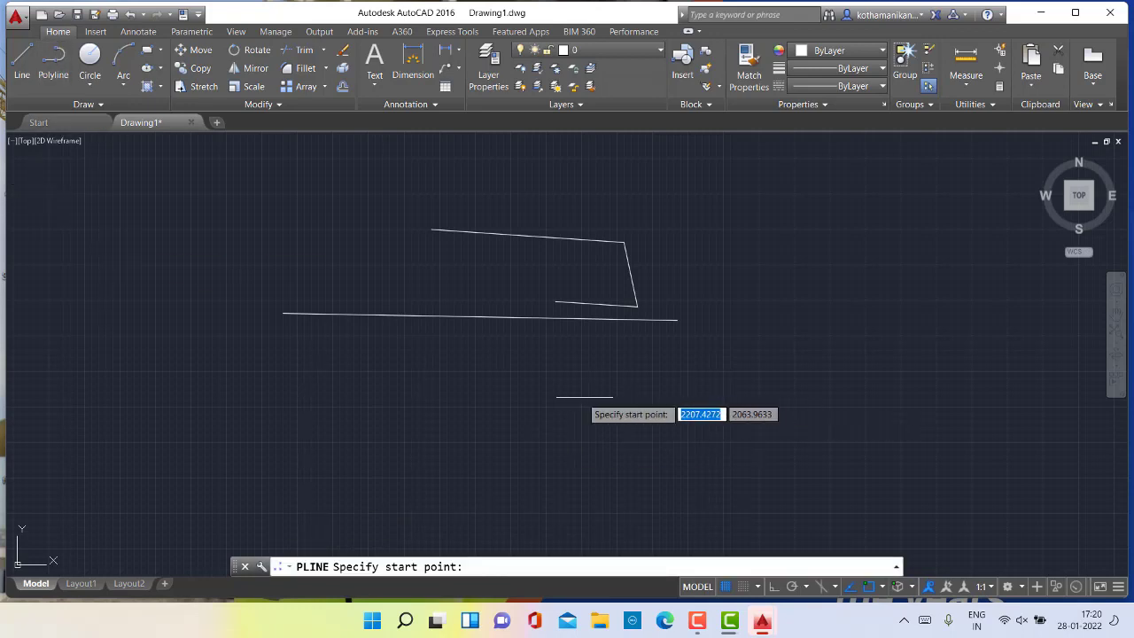
pyautogui.click(581, 395)
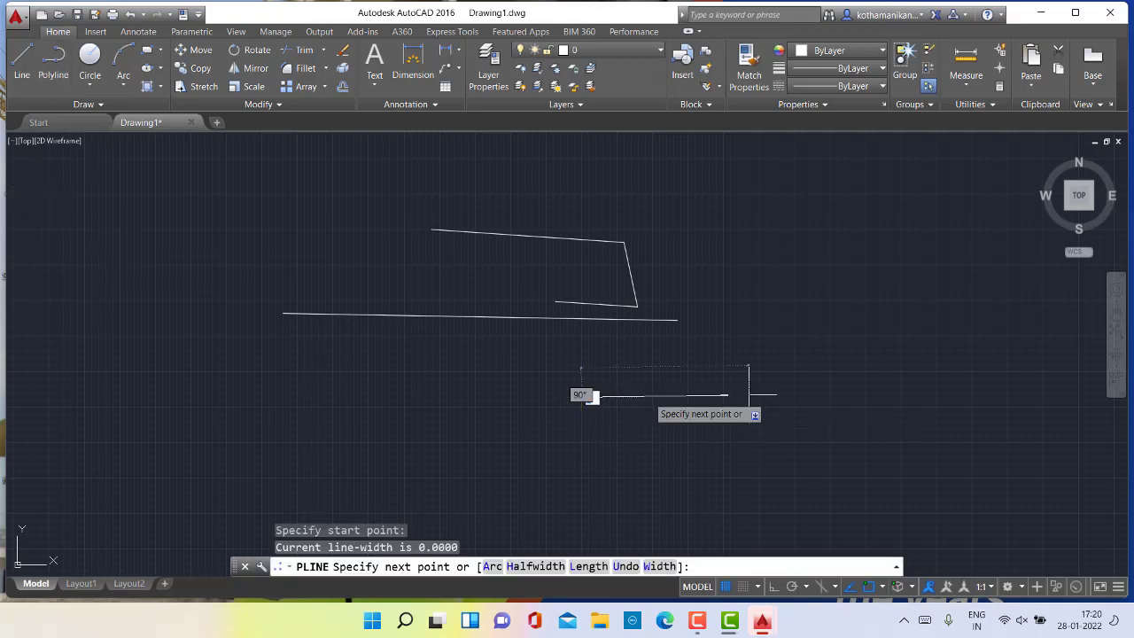
pyautogui.click(802, 395)
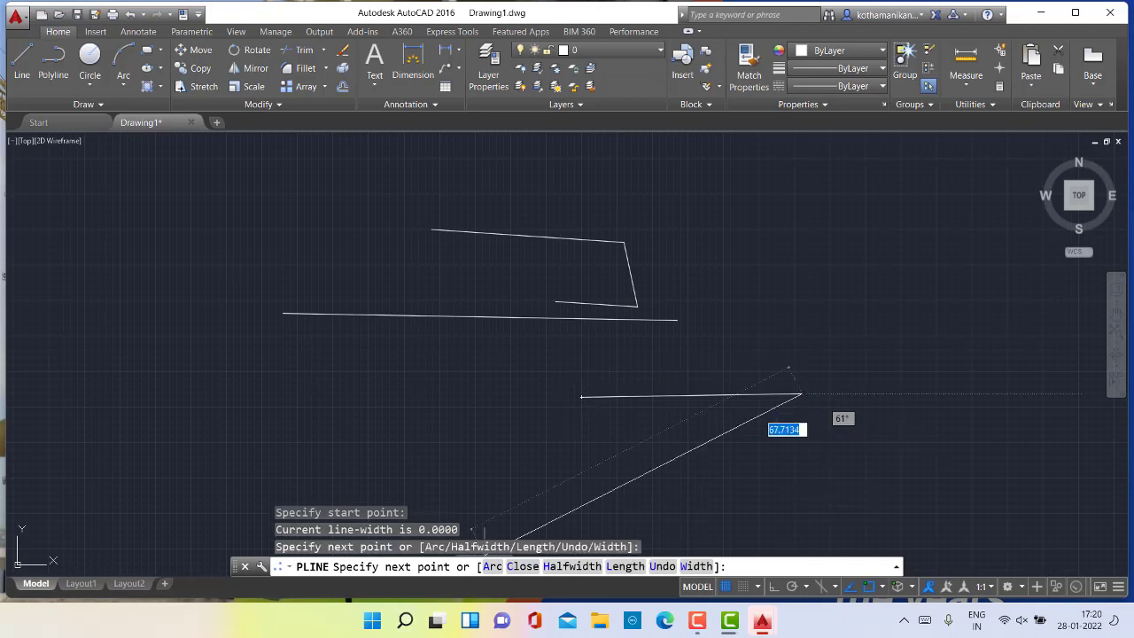
pyautogui.click(493, 568)
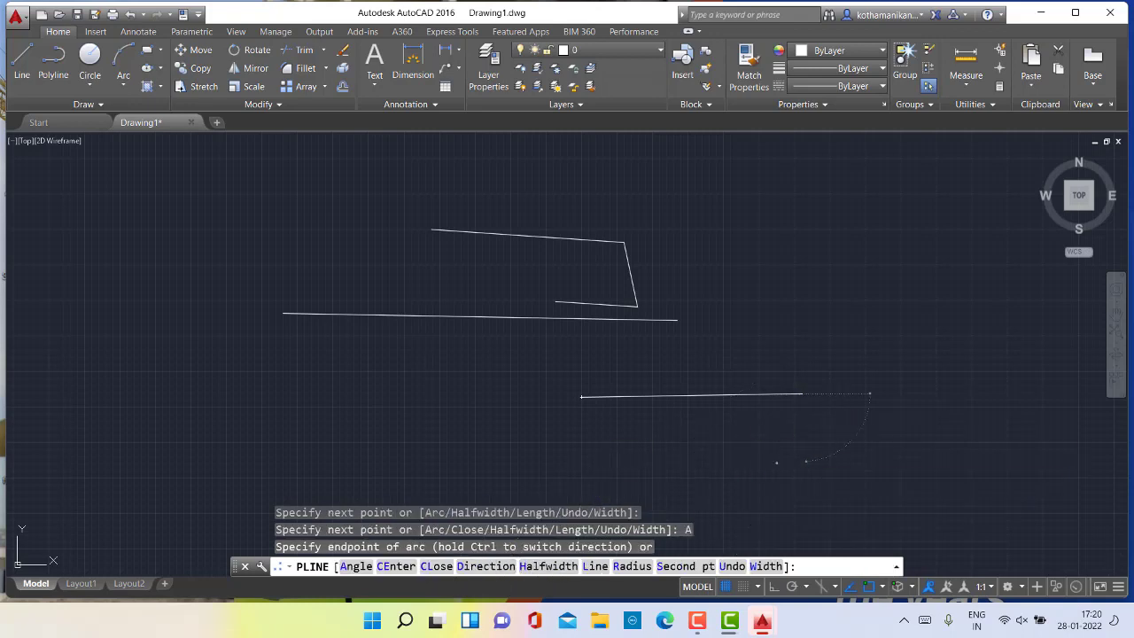
pyautogui.click(806, 460)
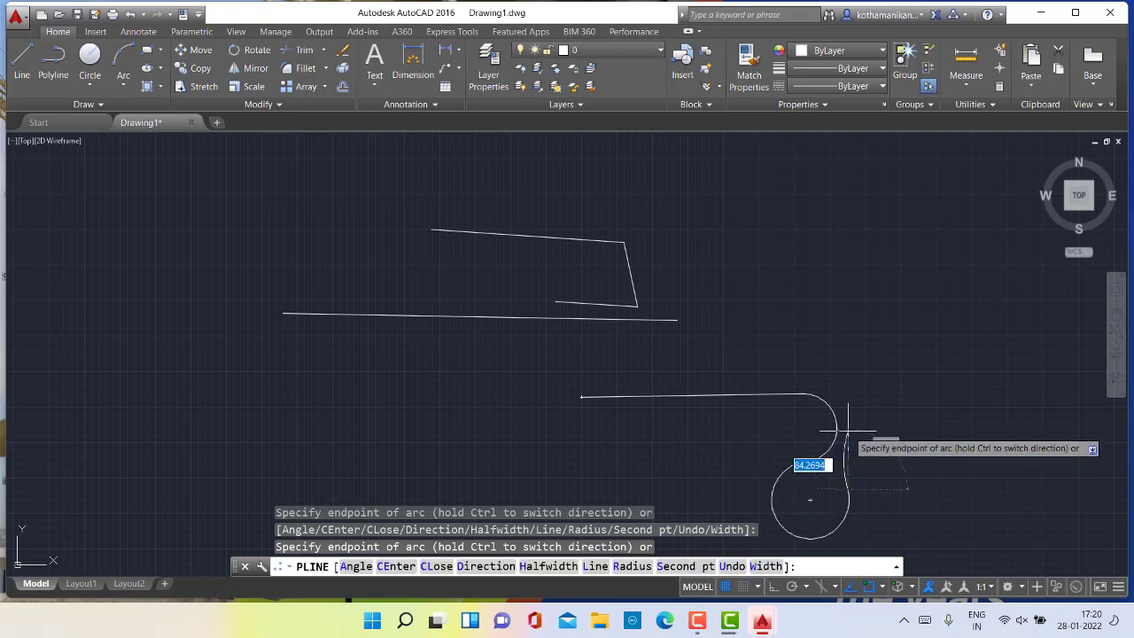
pyautogui.press('Escape')
pyautogui.press('Escape')
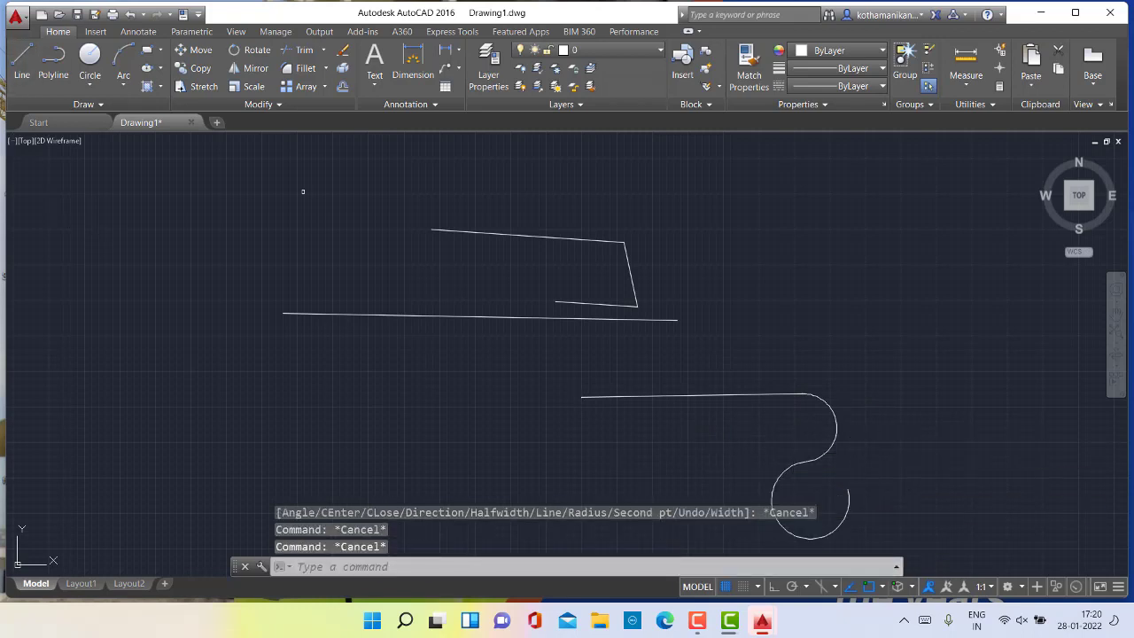
# Step: Draw a circle by centre and radius in the empty area to the upper left of the long line
pyautogui.click(90, 55)
pyautogui.click(160, 207)
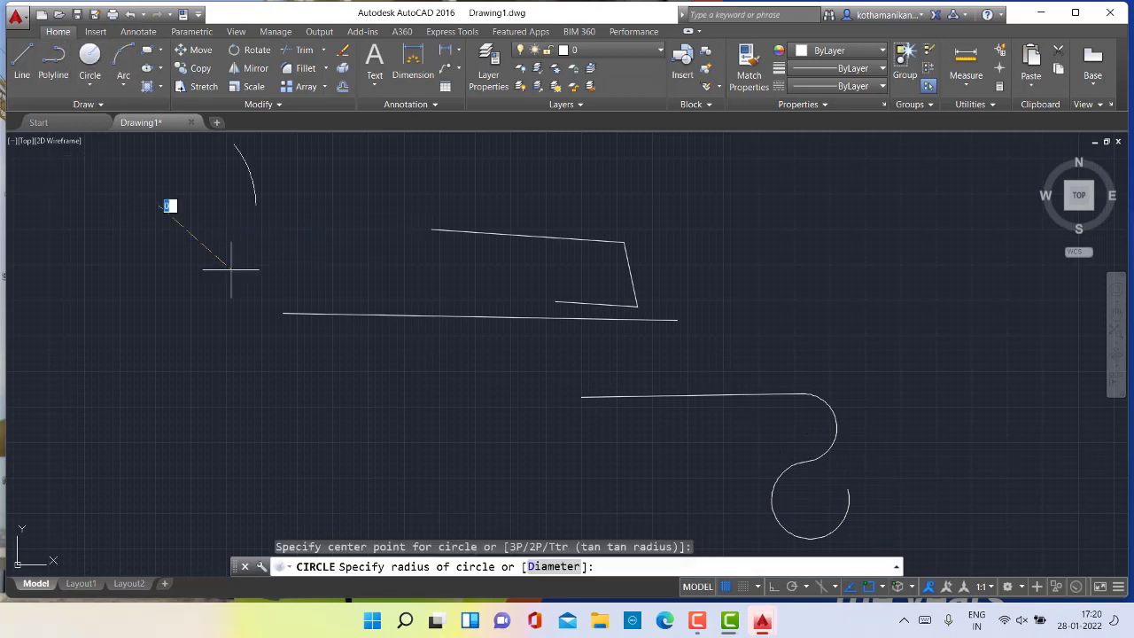
pyautogui.click(173, 246)
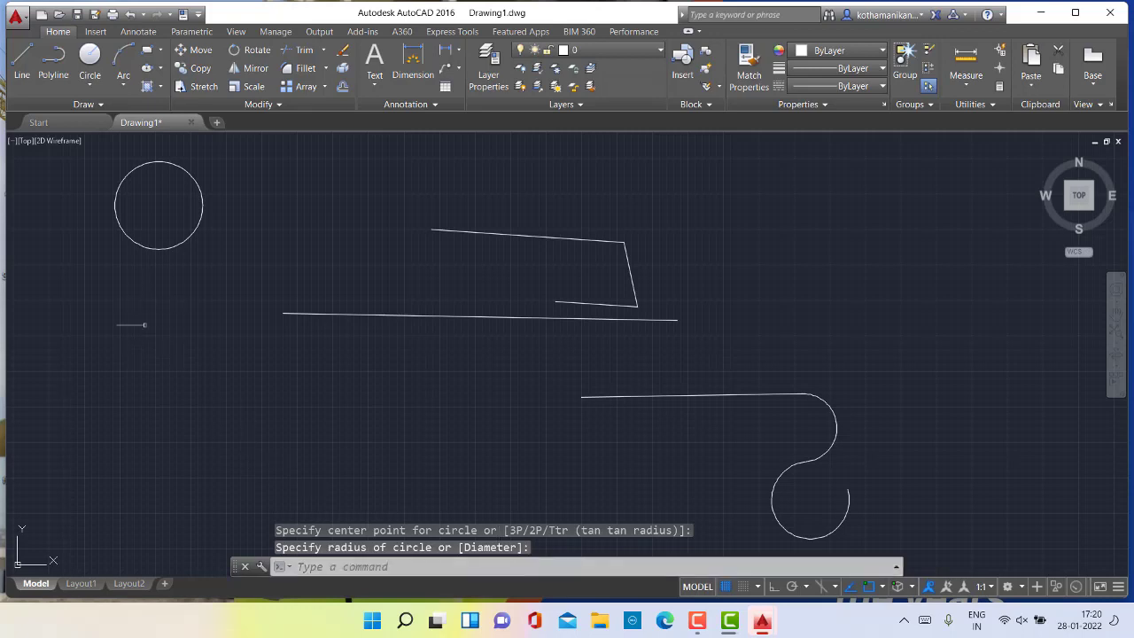
# Step: Draw a three-point arc below the circle, bulging upward and ending left of the long line
pyautogui.click(126, 71)
pyautogui.click(147, 334)
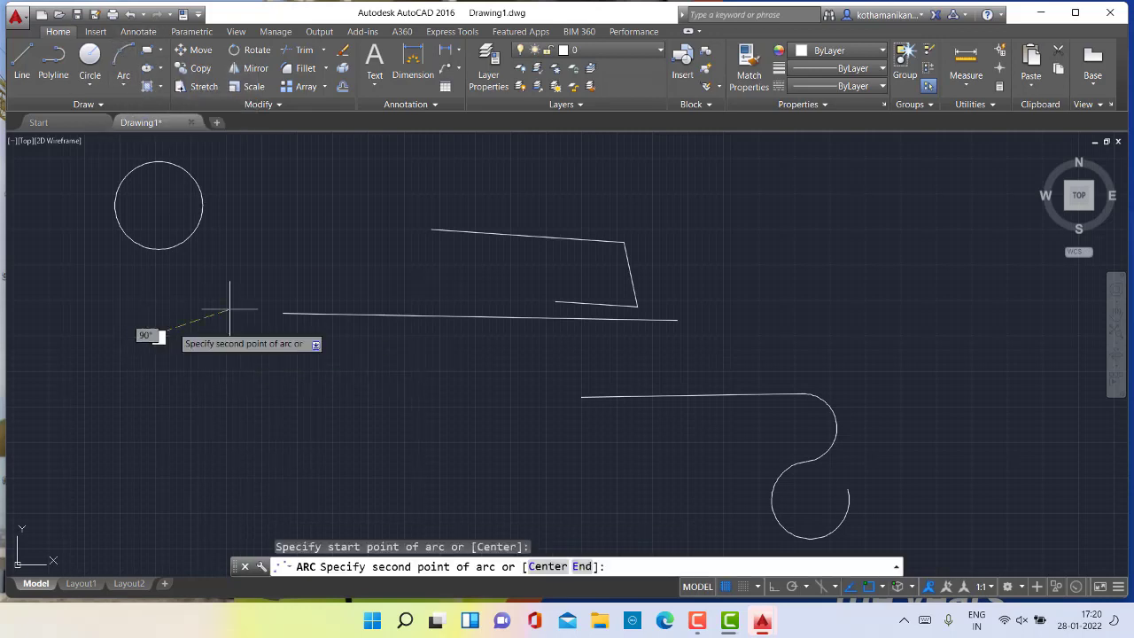
pyautogui.click(230, 308)
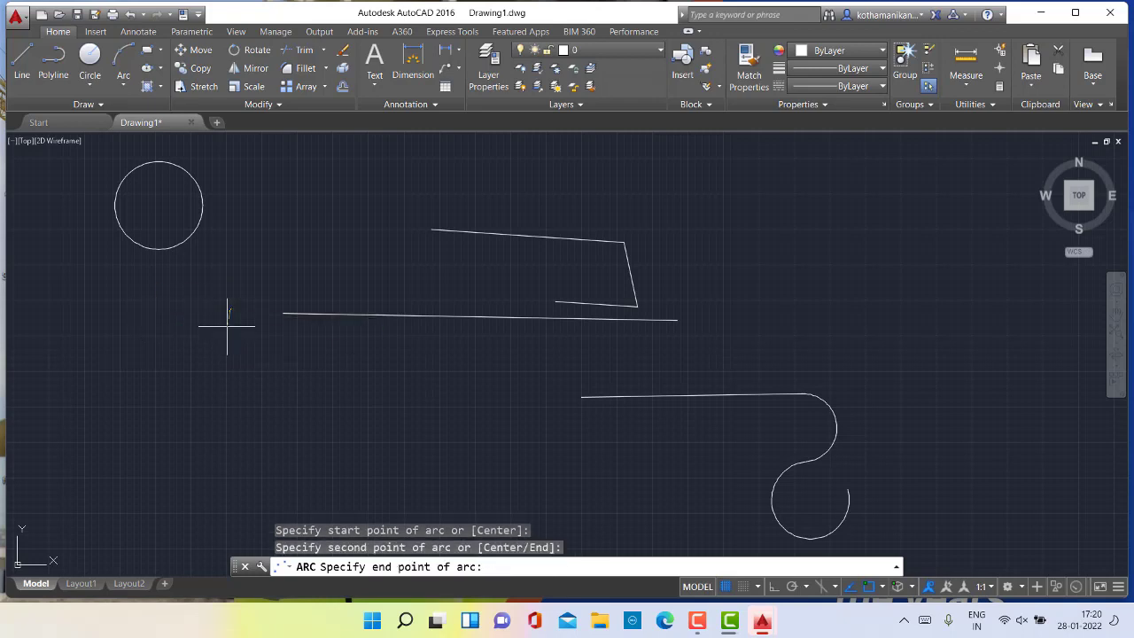
pyautogui.click(226, 361)
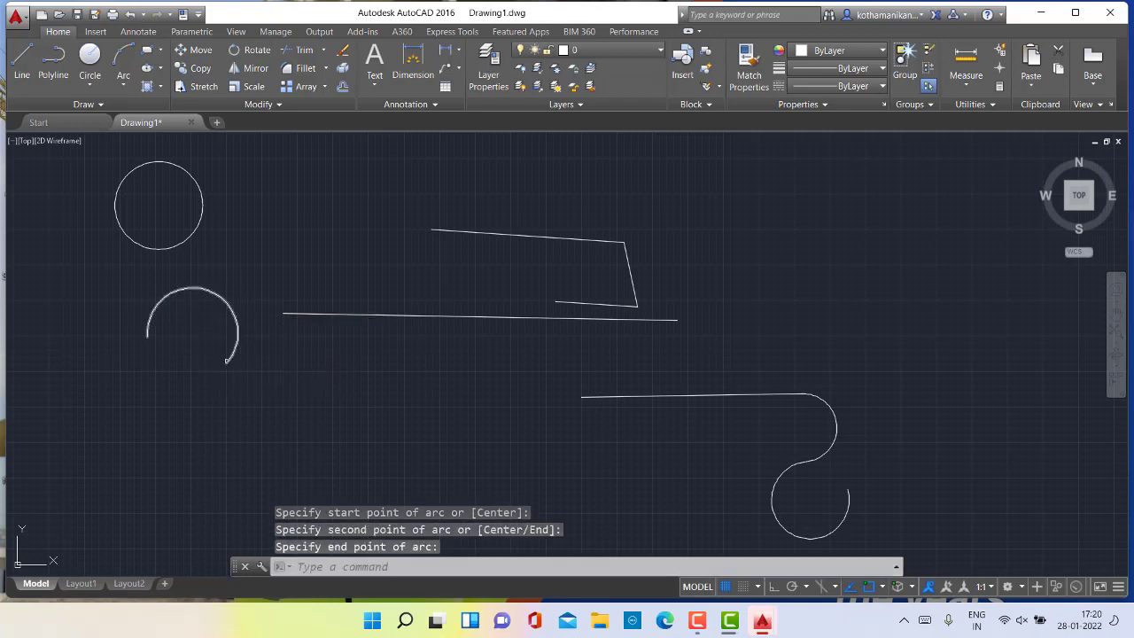
pyautogui.click(120, 86)
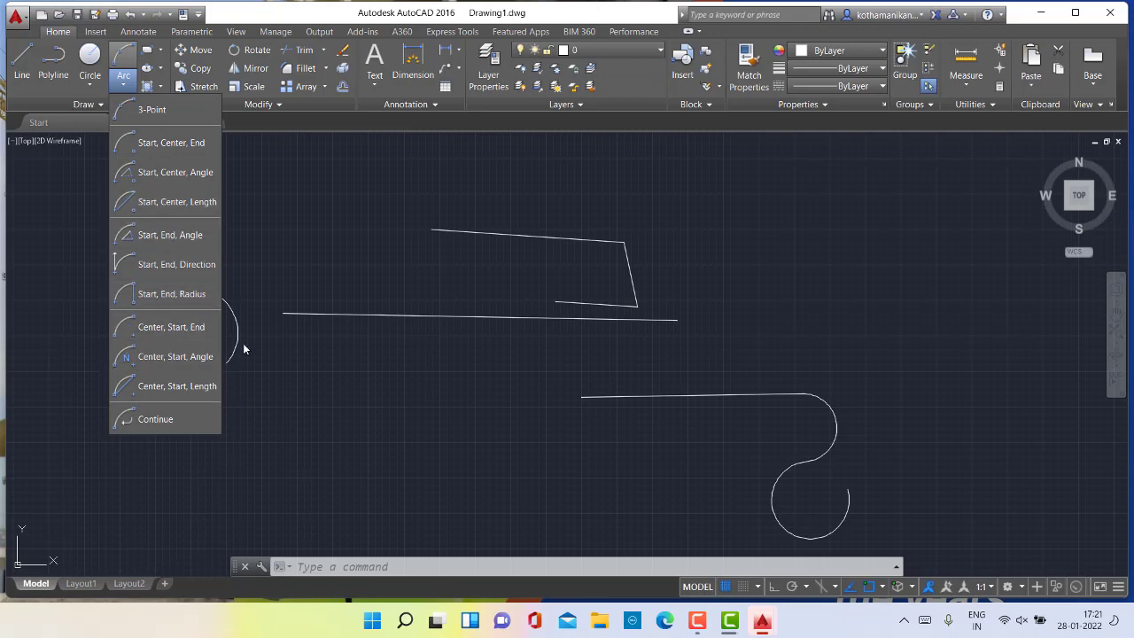
pyautogui.click(392, 385)
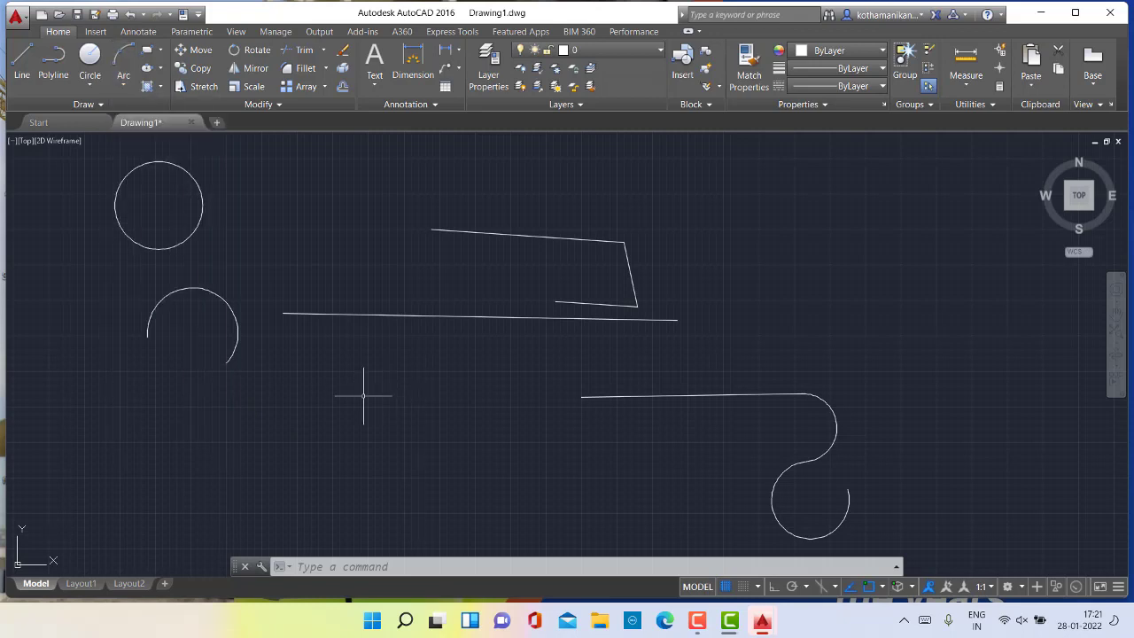
pyautogui.click(363, 396)
pyautogui.press('Escape')
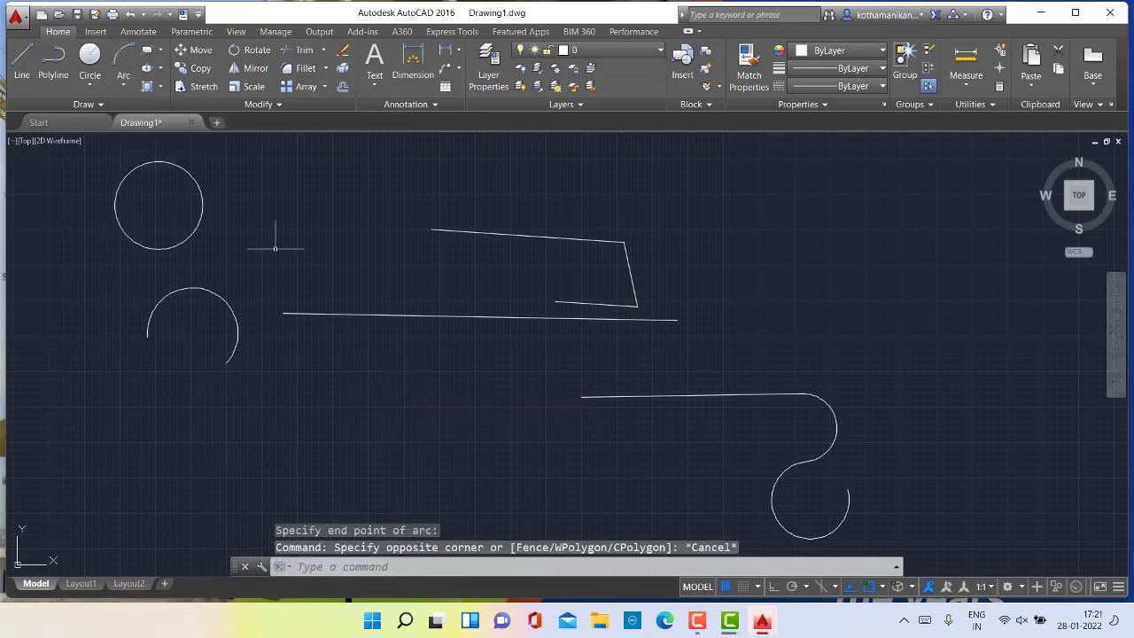
# Step: Draw a rectangle by two opposite corners above the long line, overlapping the left end of the open three-segment polyline
pyautogui.click(149, 86)
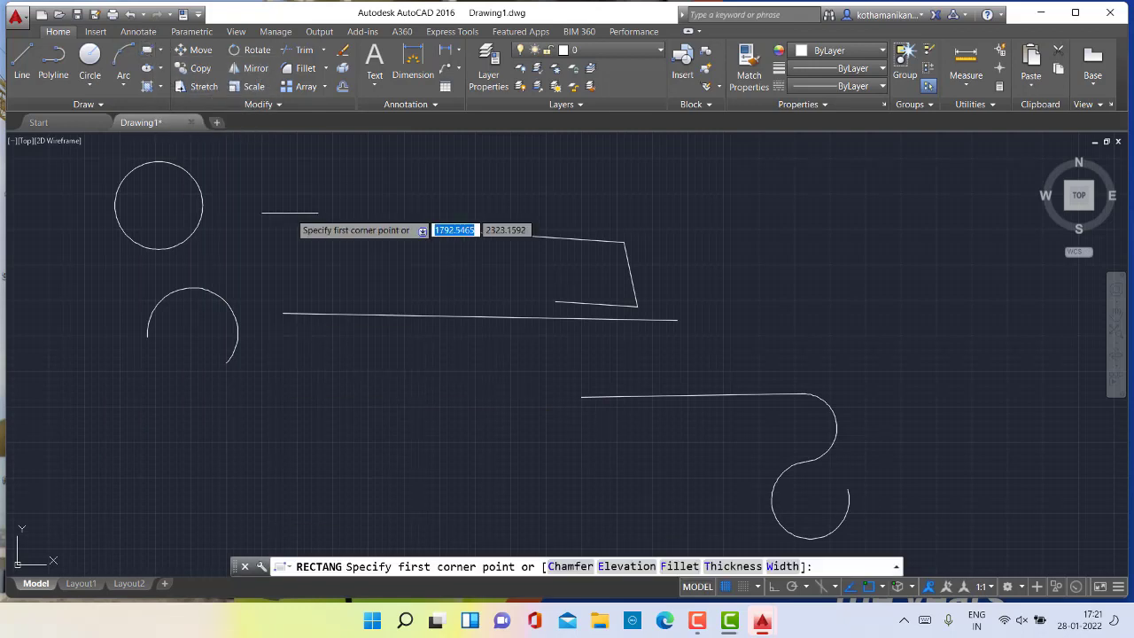
pyautogui.click(290, 209)
pyautogui.click(470, 287)
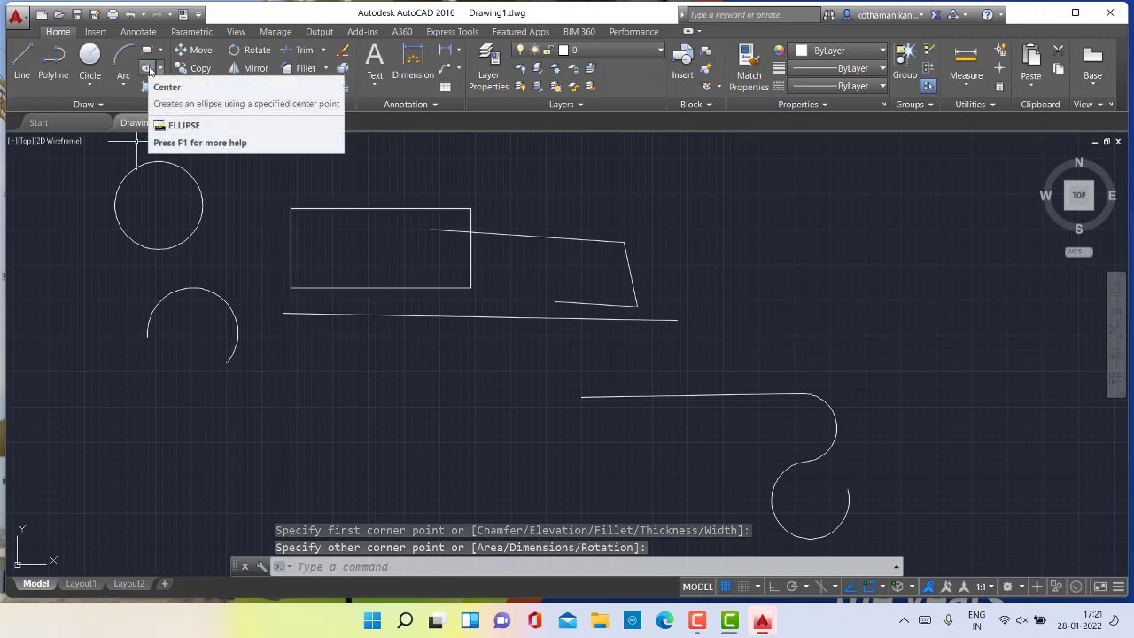
# Step: Draw a nearly circular ellipse by its centre, with a half-axis of about 133 units, to the right of the open polyline
pyautogui.click(150, 70)
pyautogui.click(799, 245)
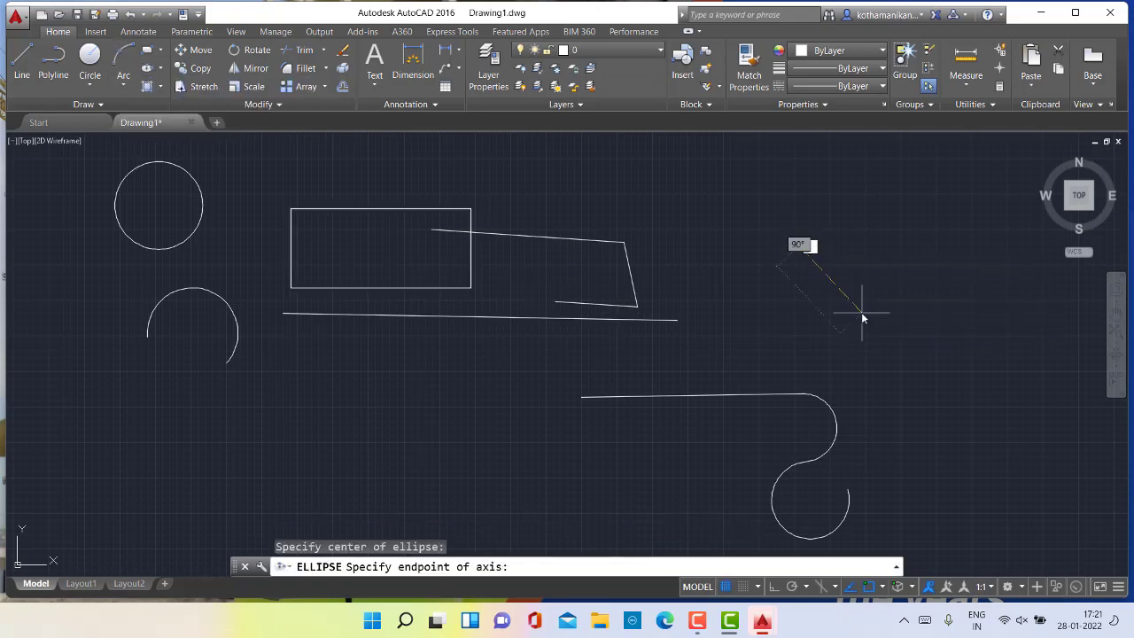
pyautogui.click(862, 309)
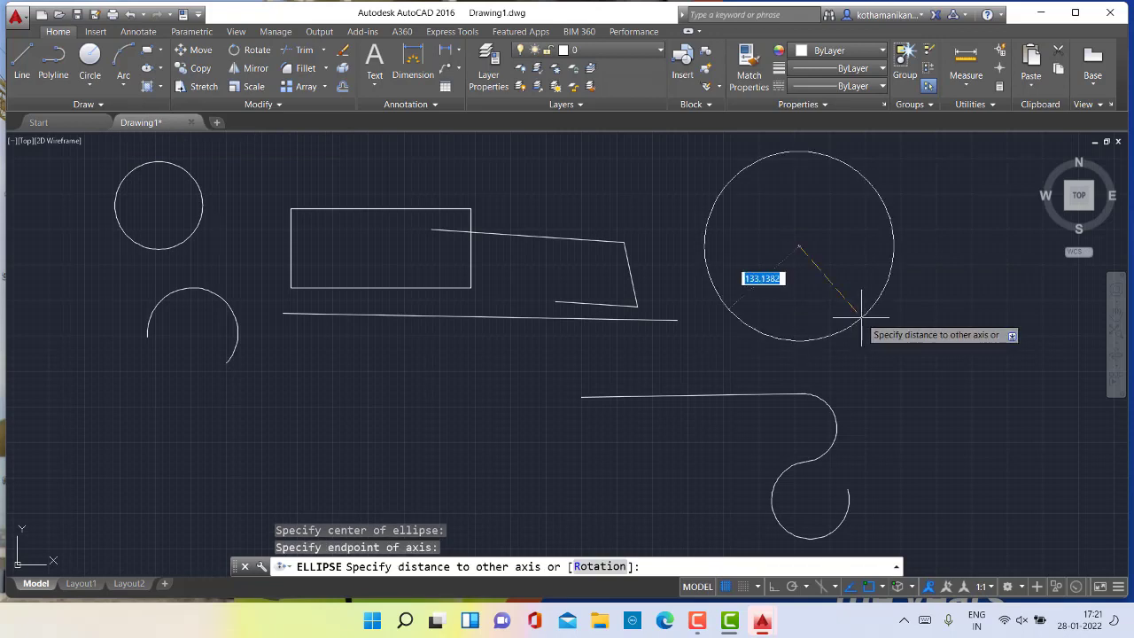
pyautogui.click(861, 316)
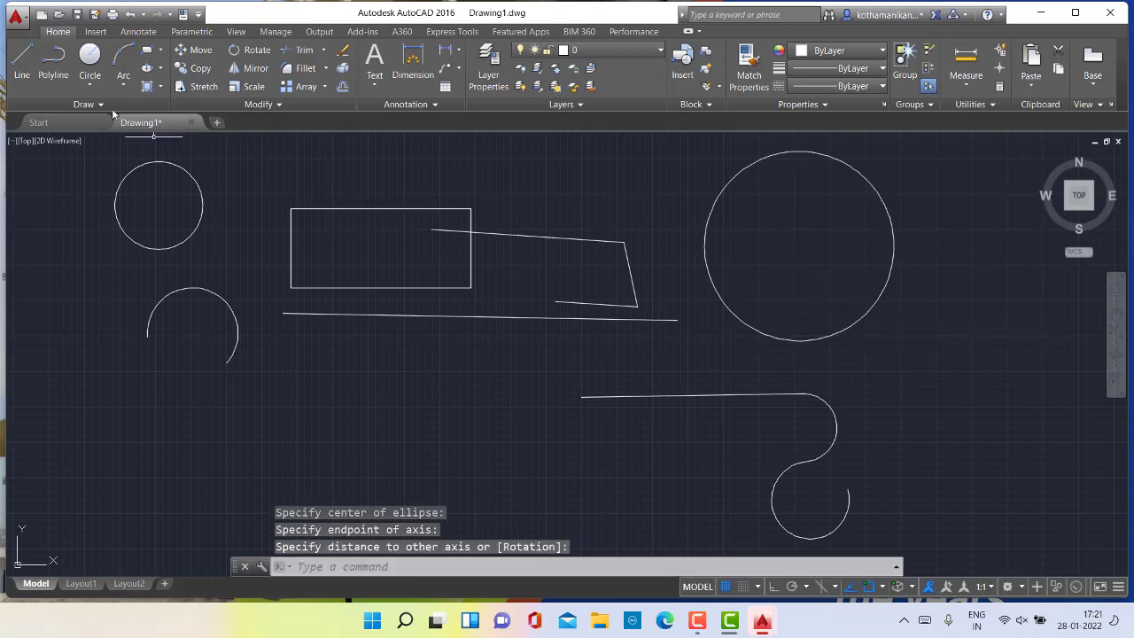
pyautogui.click(154, 92)
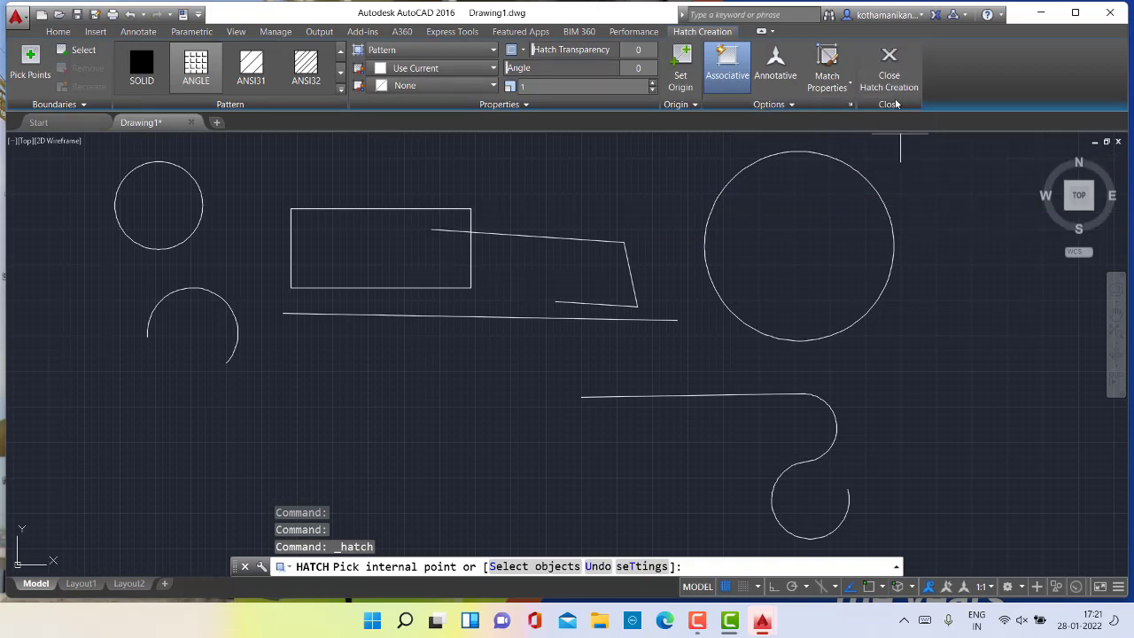
pyautogui.click(890, 64)
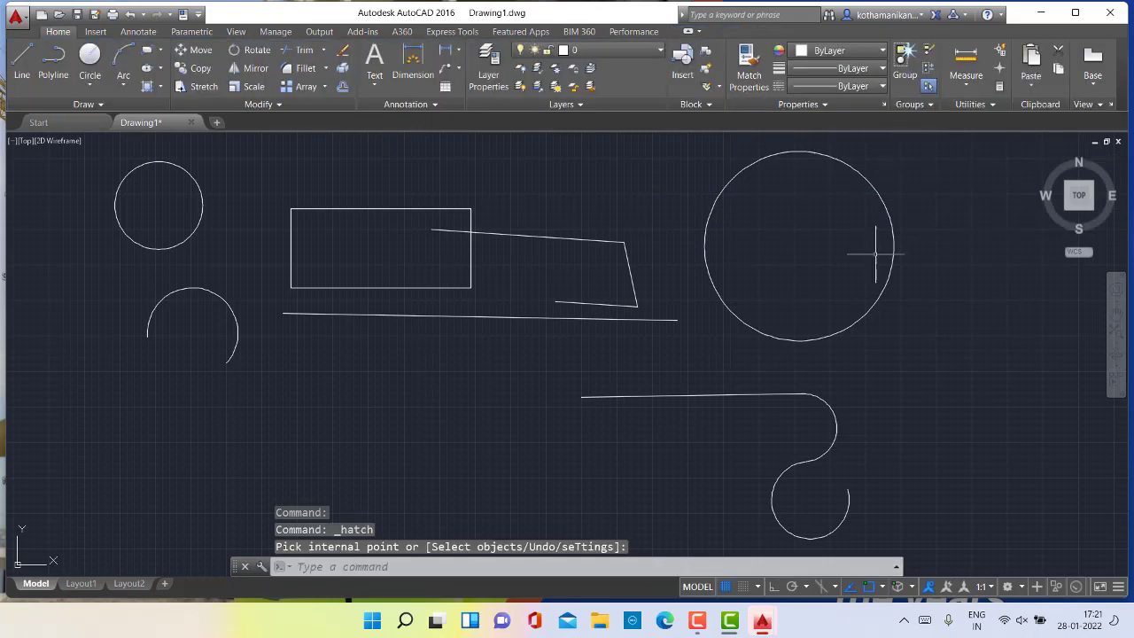
pyautogui.click(76, 104)
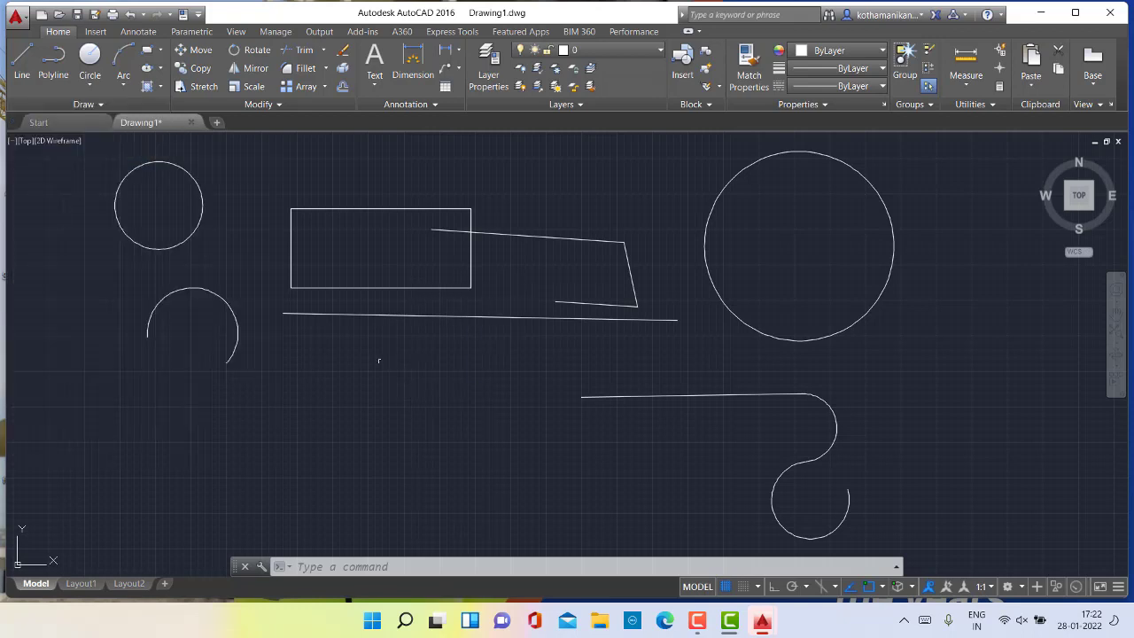
# Step: Draw connected lines below the long line, running right, down, back left and up past the starting point, and end the Line command
pyautogui.click(22, 64)
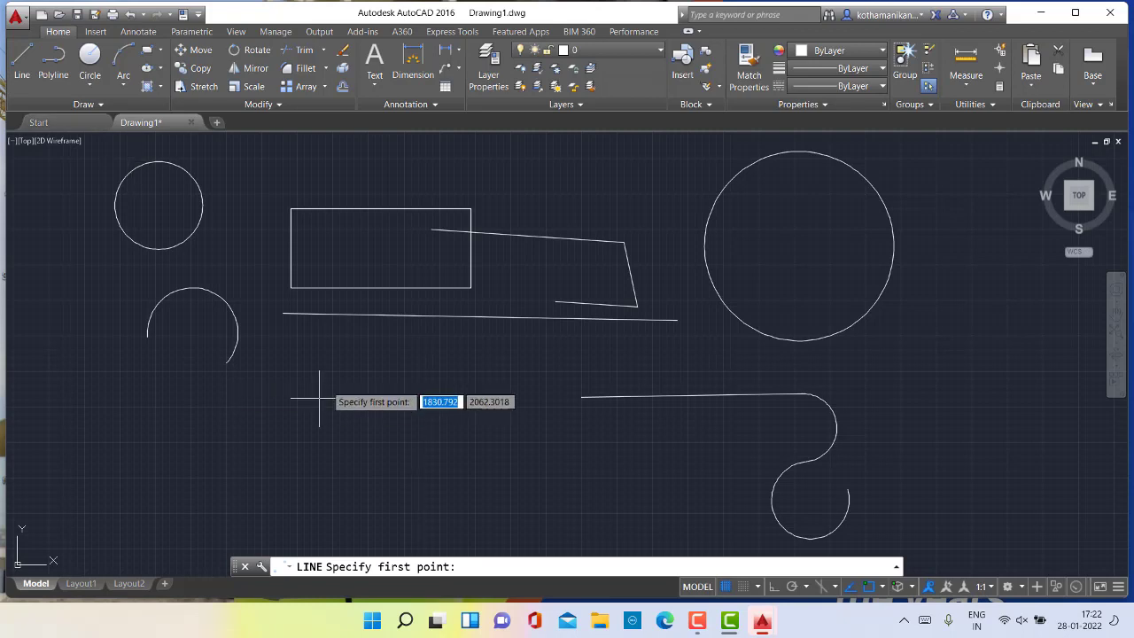
pyautogui.click(322, 368)
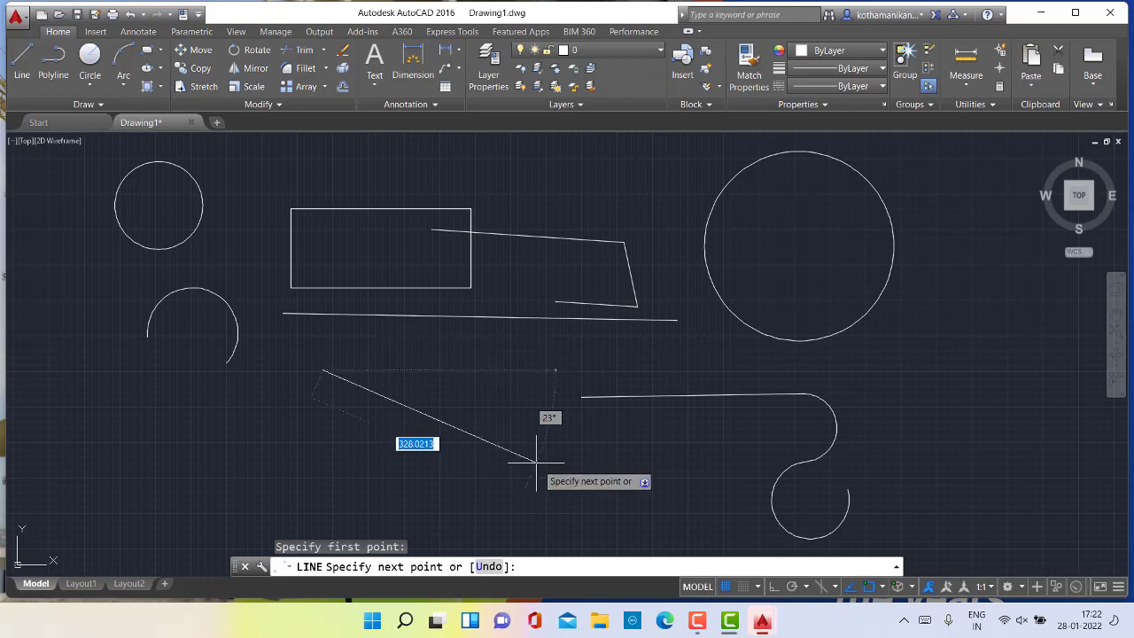
pyautogui.doubleClick(568, 371)
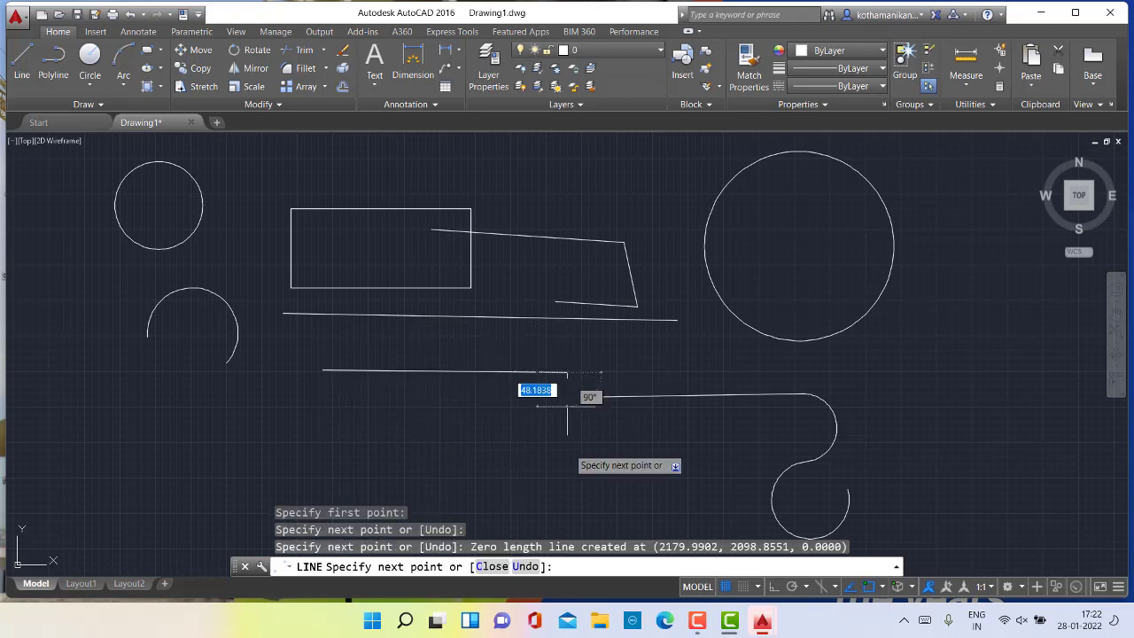
pyautogui.click(567, 461)
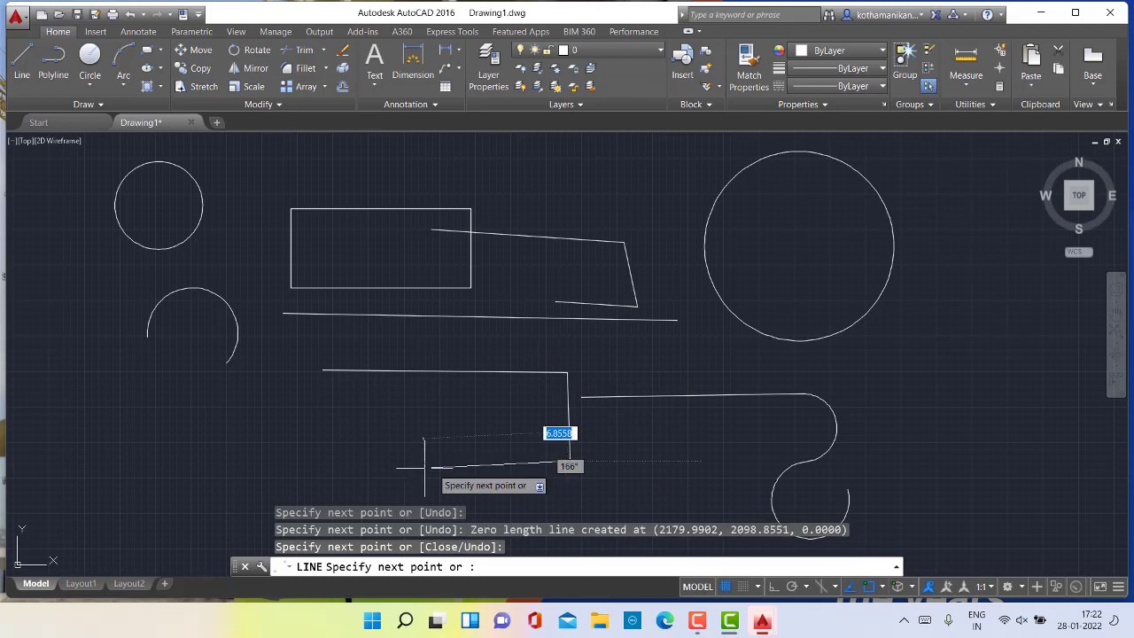
pyautogui.click(297, 462)
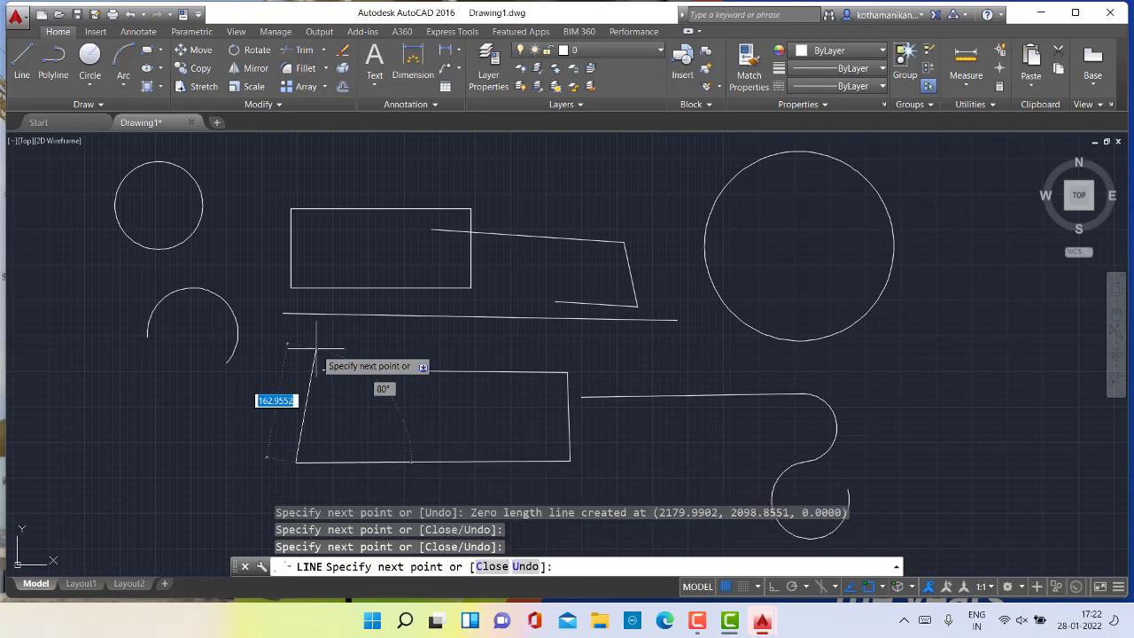
pyautogui.click(316, 348)
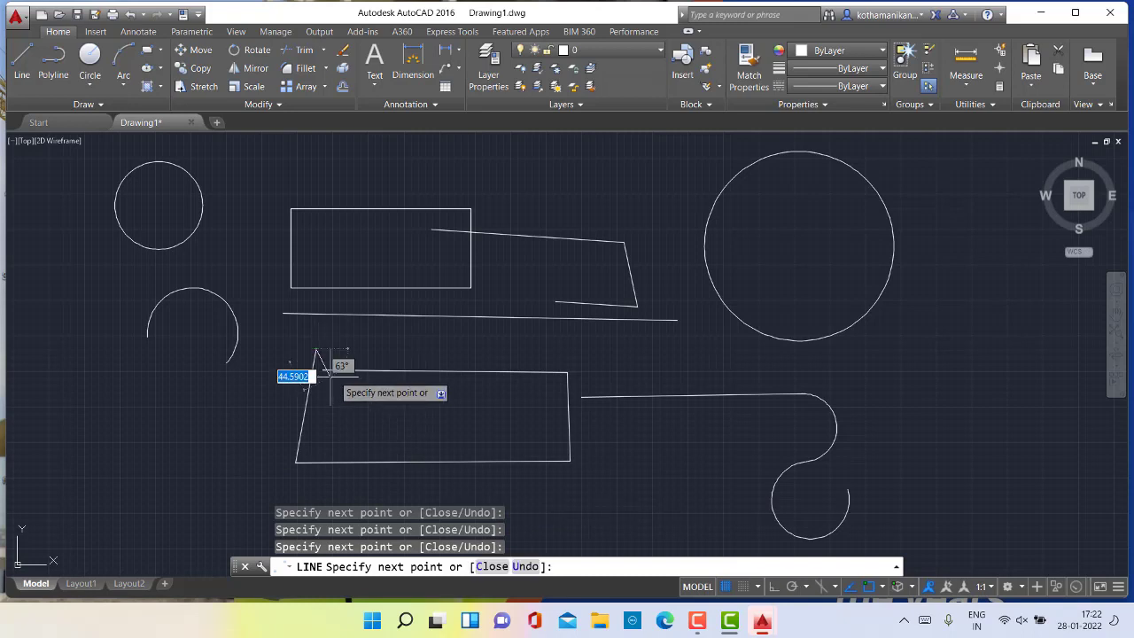
pyautogui.press('Return')
pyautogui.press('Escape')
pyautogui.press('Escape')
pyautogui.press('Escape')
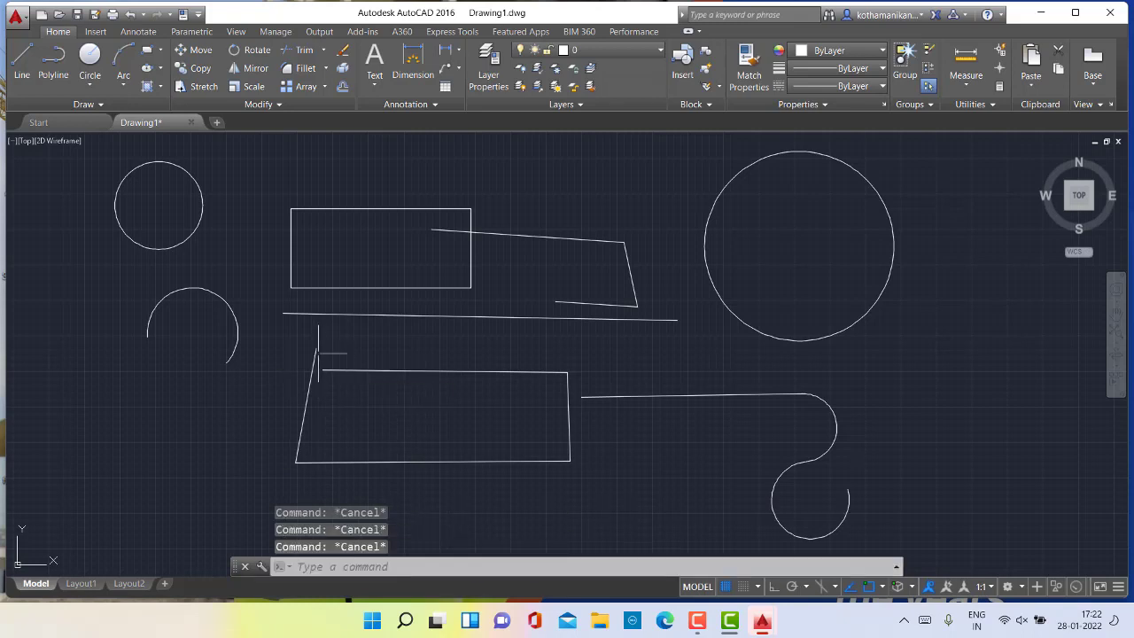
# Step: Stretch the slanted line's upper endpoint onto the left endpoint of the upper edge to close the four-sided outline, and clear the selection
pyautogui.click(315, 348)
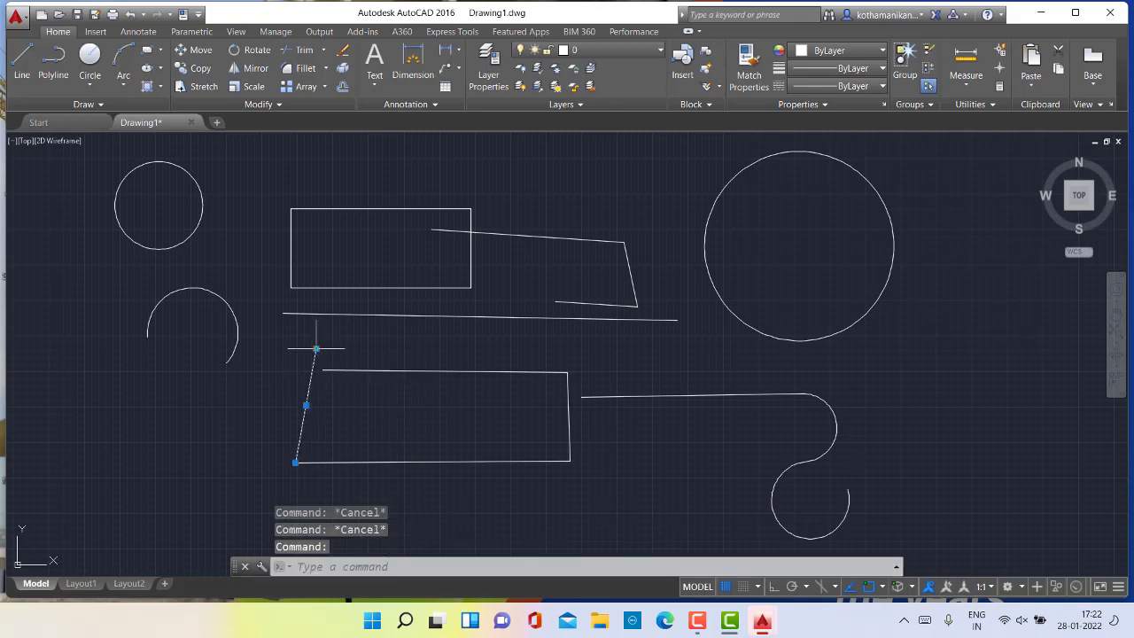
pyautogui.click(315, 348)
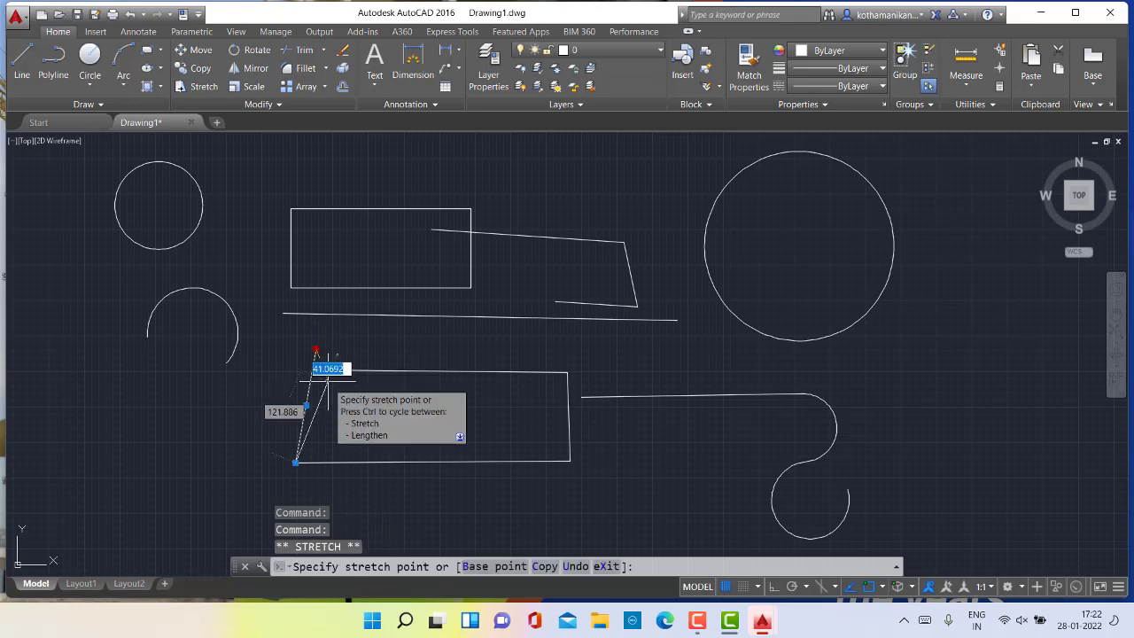
pyautogui.scroll(2, 323, 369)
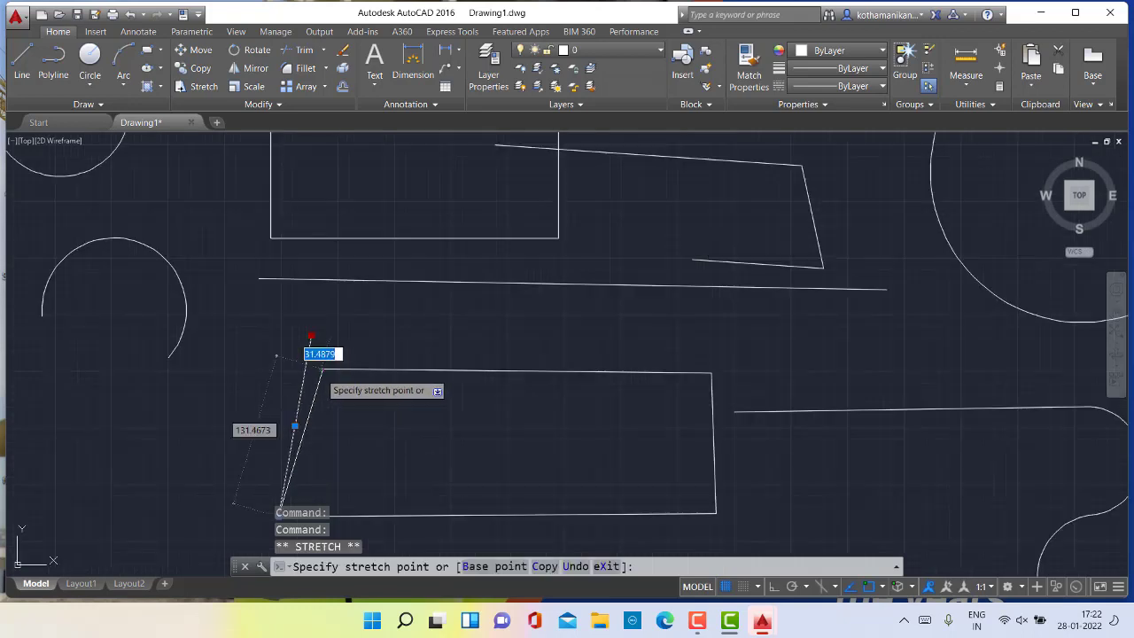
pyautogui.click(321, 369)
pyautogui.click(325, 372)
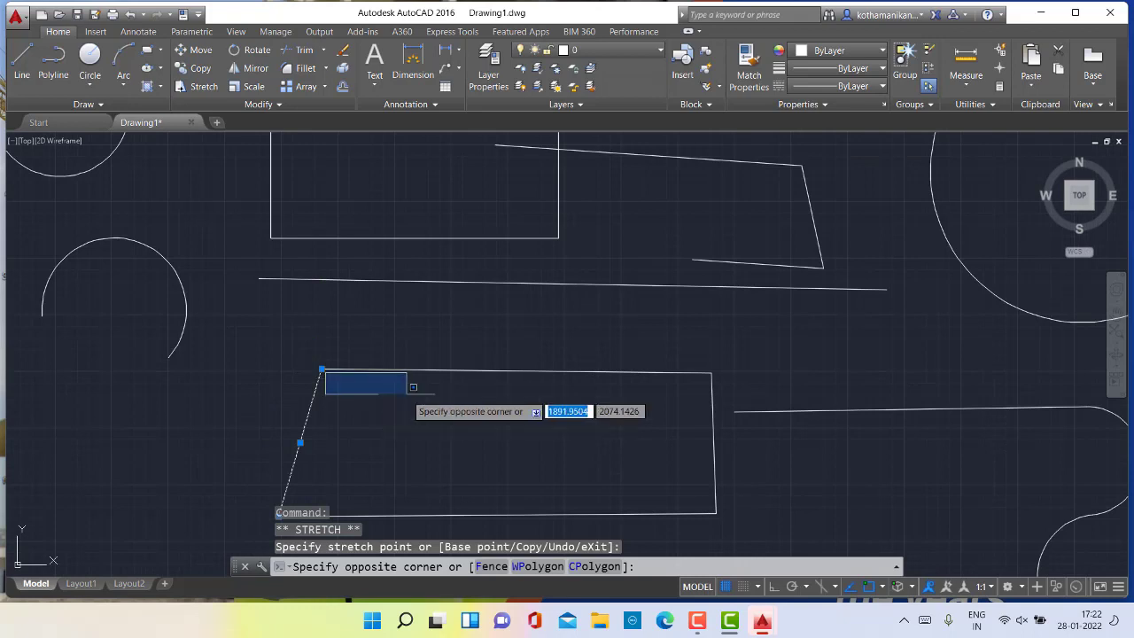
pyautogui.press('Escape')
pyautogui.press('Escape')
pyautogui.press('Escape')
pyautogui.press('Escape')
# Step: Convert the four lines of the closed outline below the long line into a region
pyautogui.scroll(-5, 414, 416)
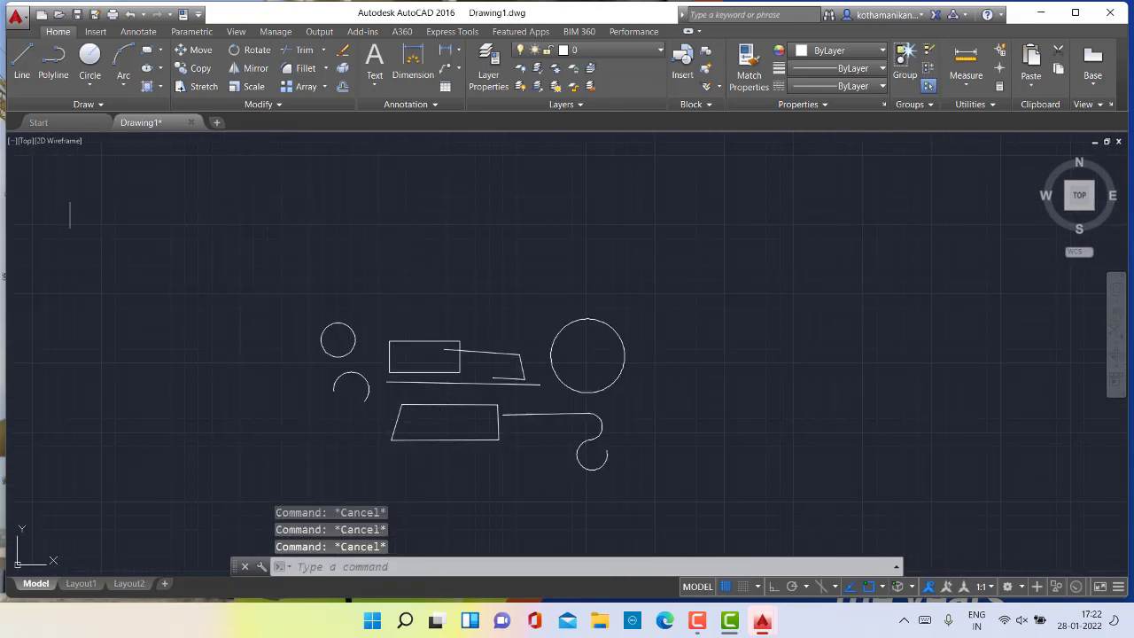
pyautogui.click(88, 104)
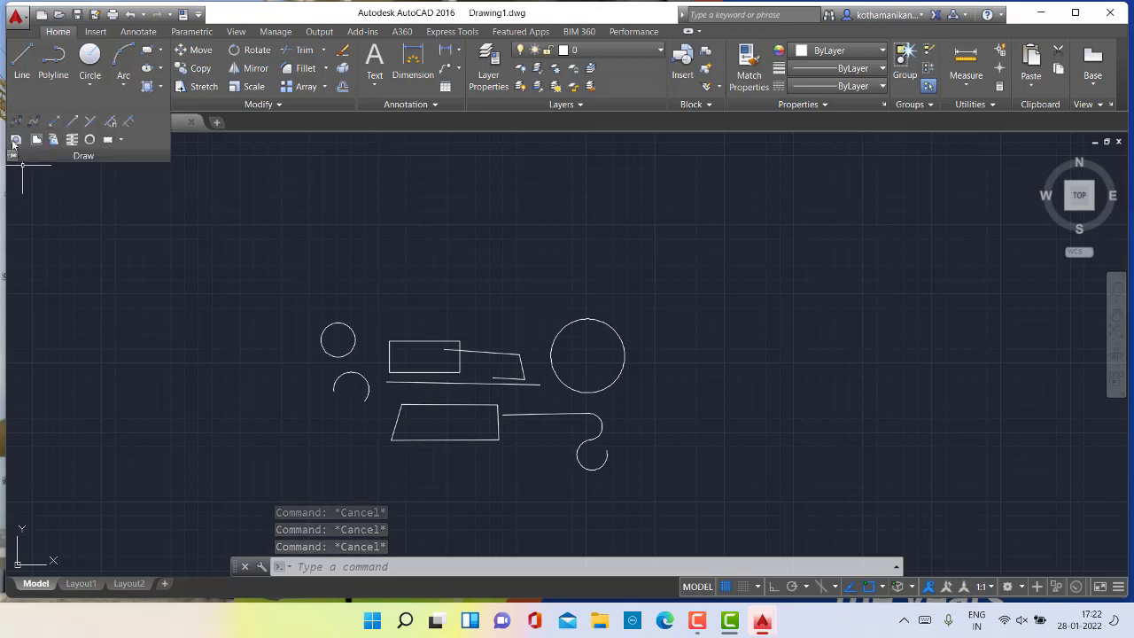
pyautogui.click(15, 140)
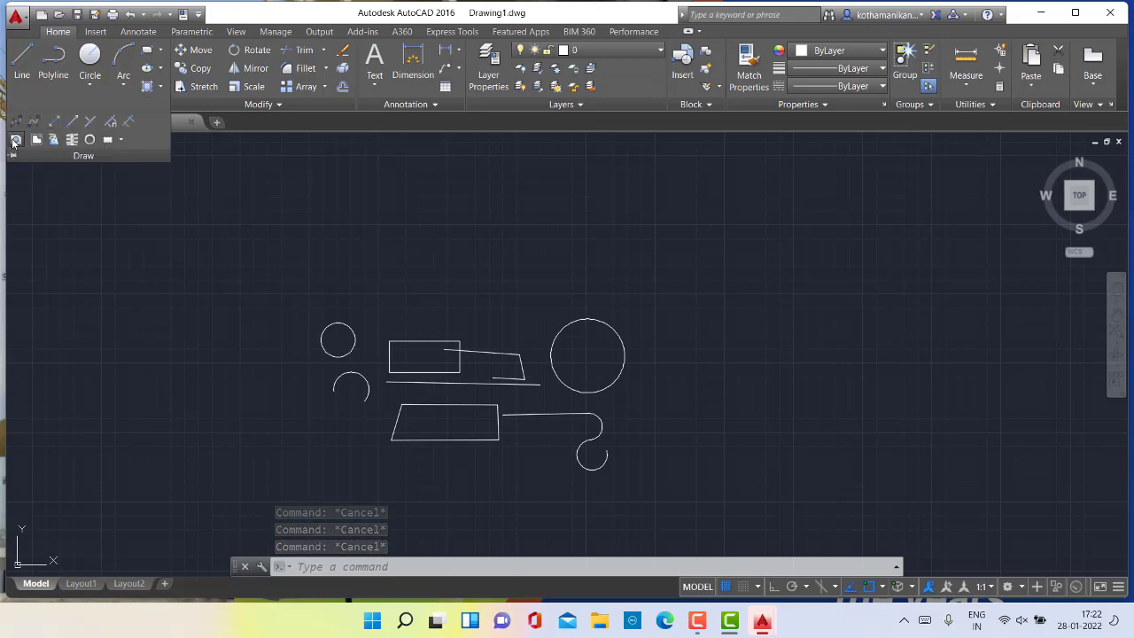
pyautogui.click(395, 427)
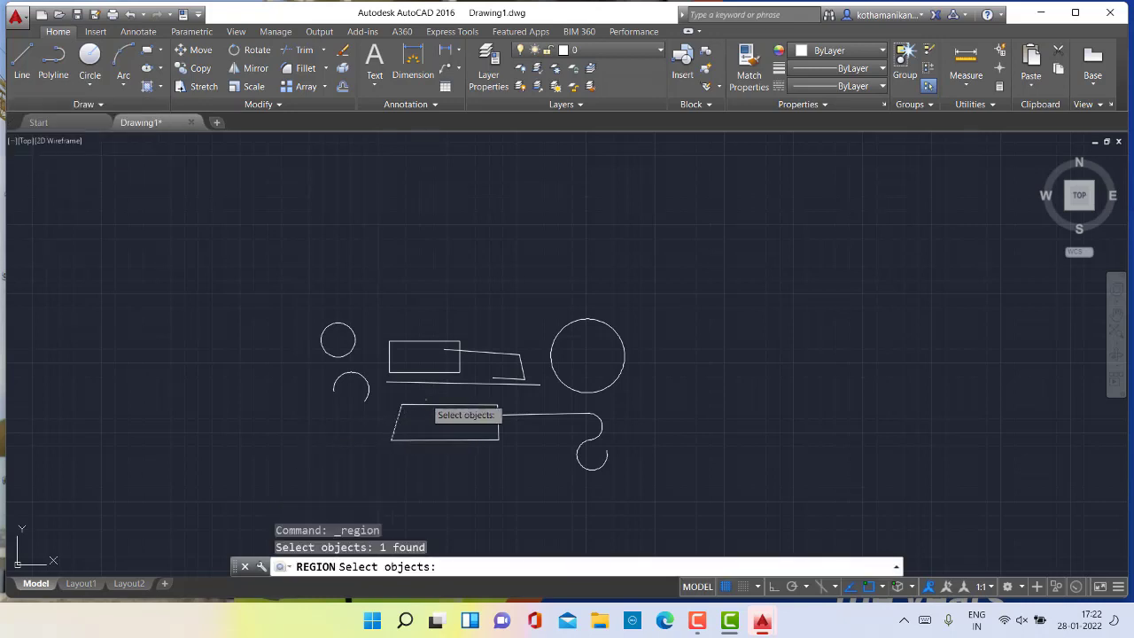
pyautogui.click(428, 405)
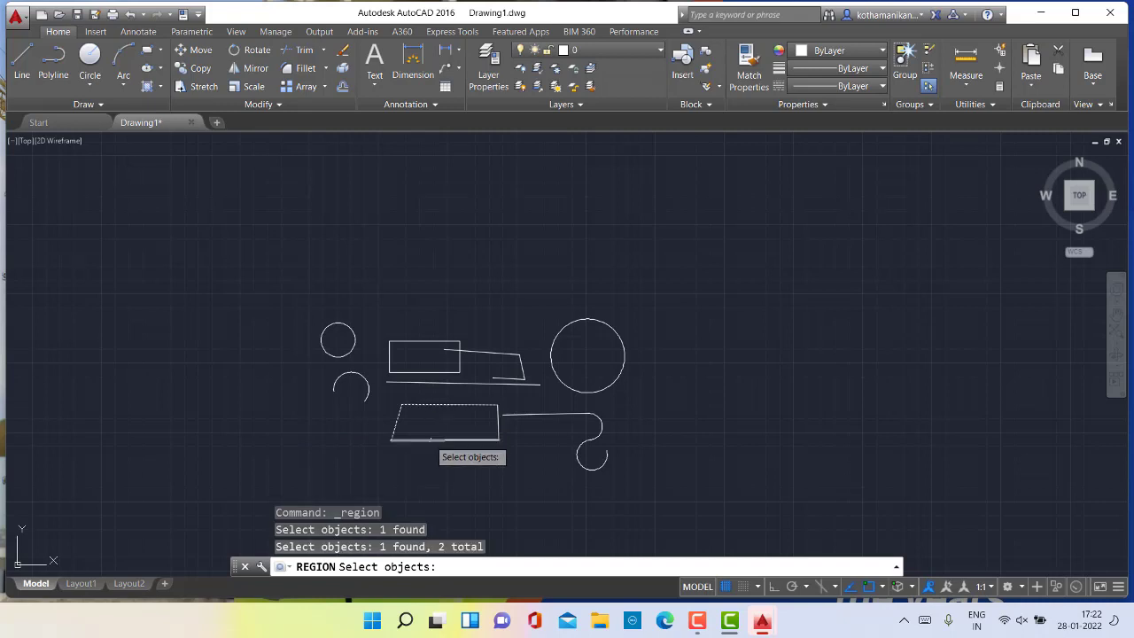
pyautogui.click(431, 439)
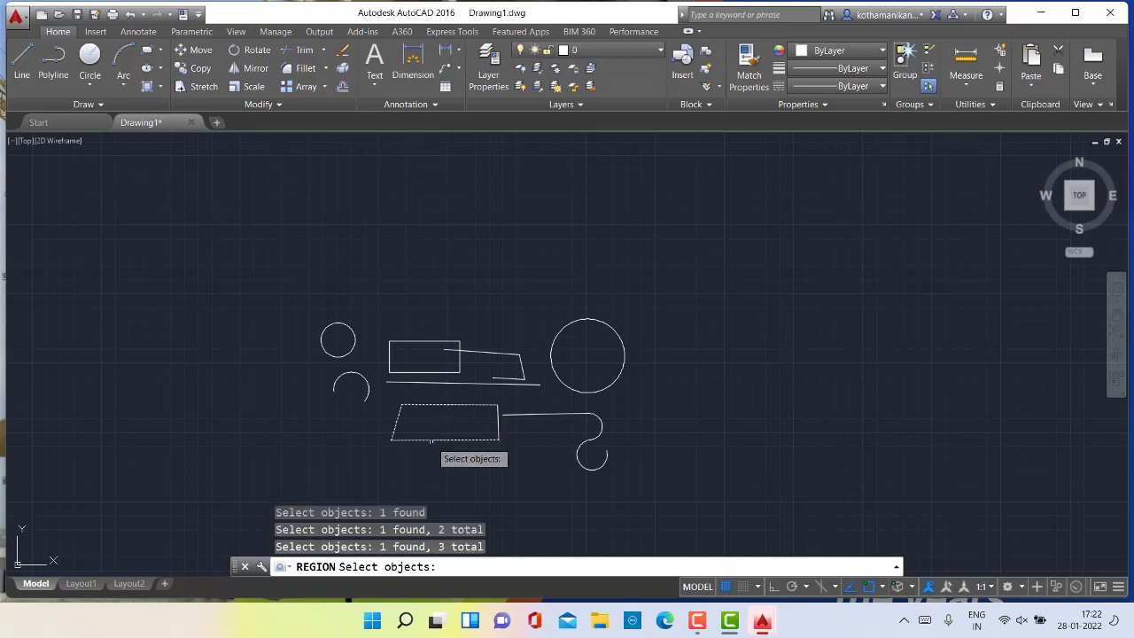
pyautogui.click(498, 424)
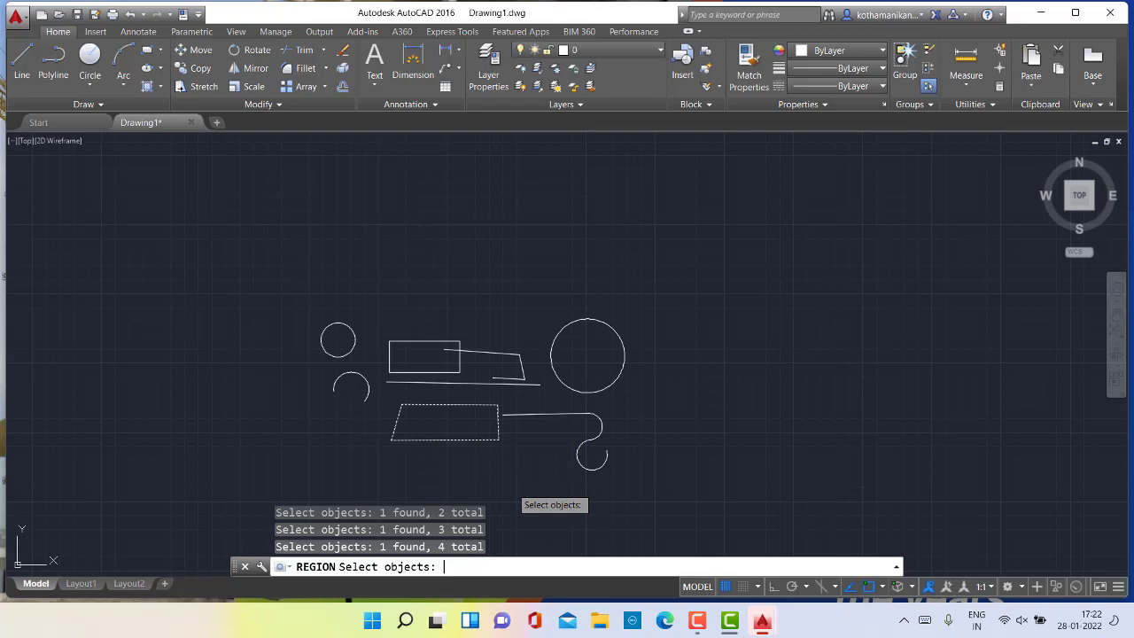
pyautogui.press('Return')
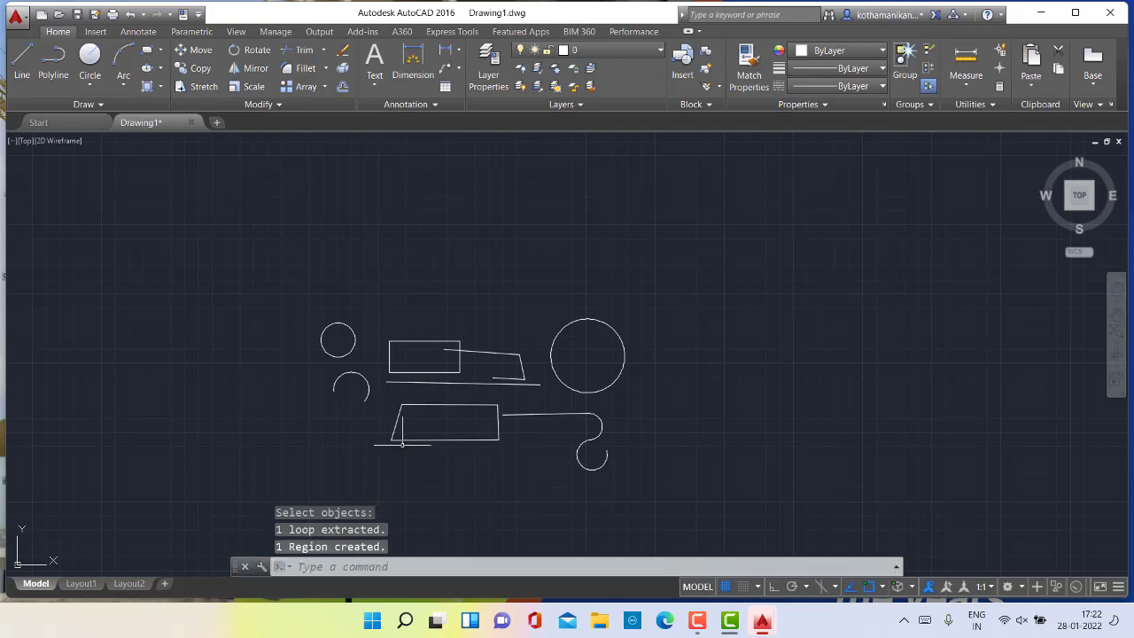
# Step: Select the four-sided region to examine it as a single object, and clear the selection
pyautogui.click(404, 439)
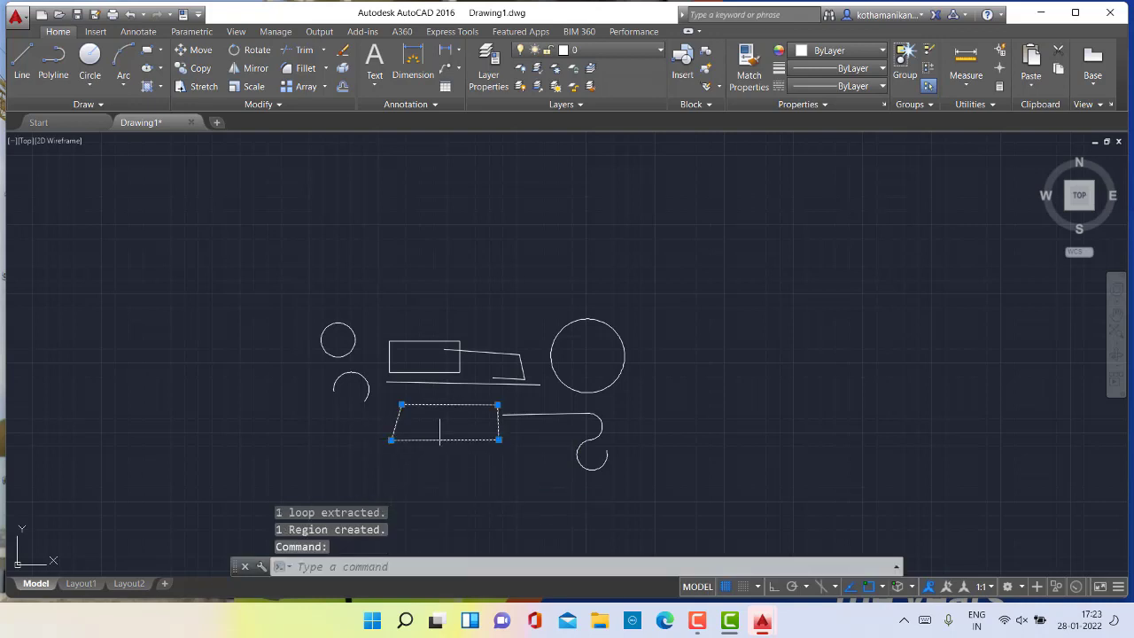
pyautogui.scroll(2, 411, 433)
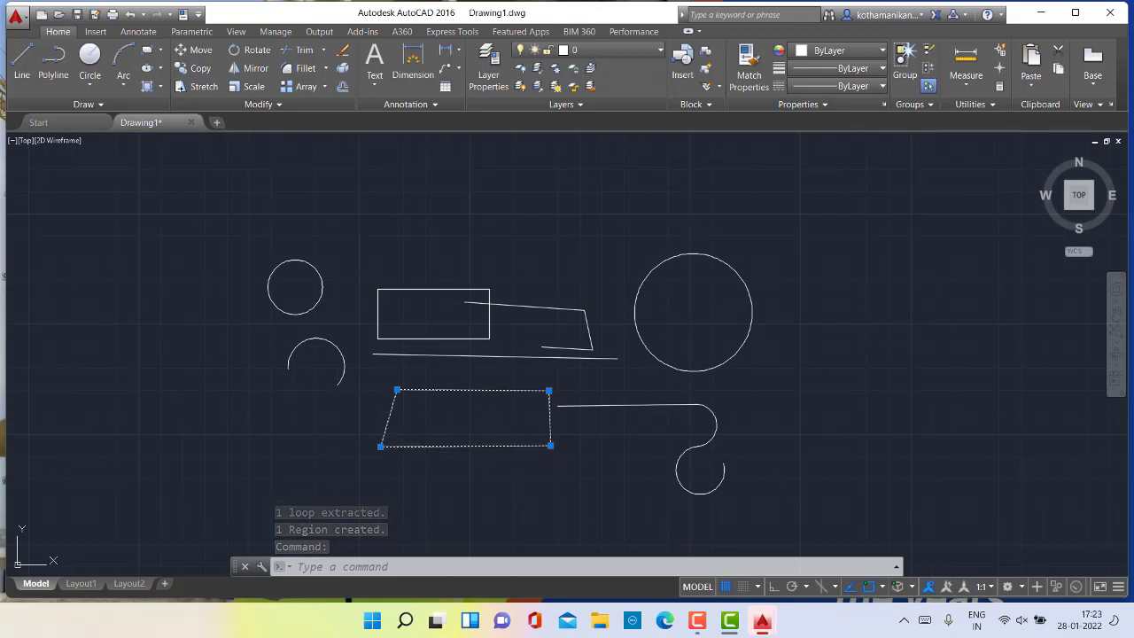
pyautogui.press('Escape')
pyautogui.press('Escape')
pyautogui.press('Escape')
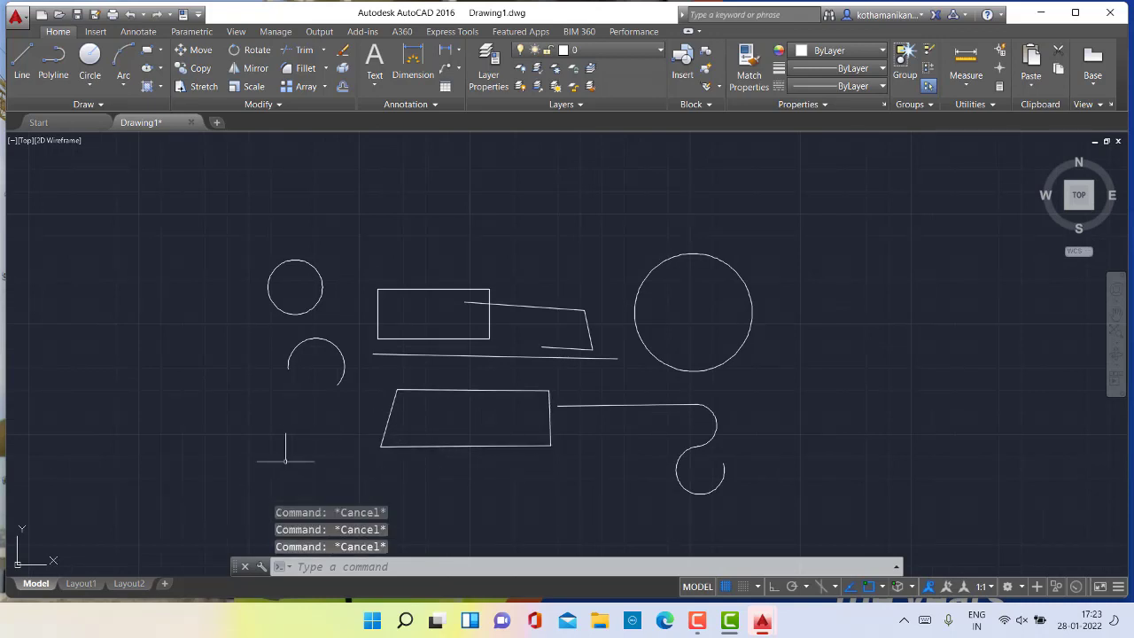
pyautogui.click(48, 105)
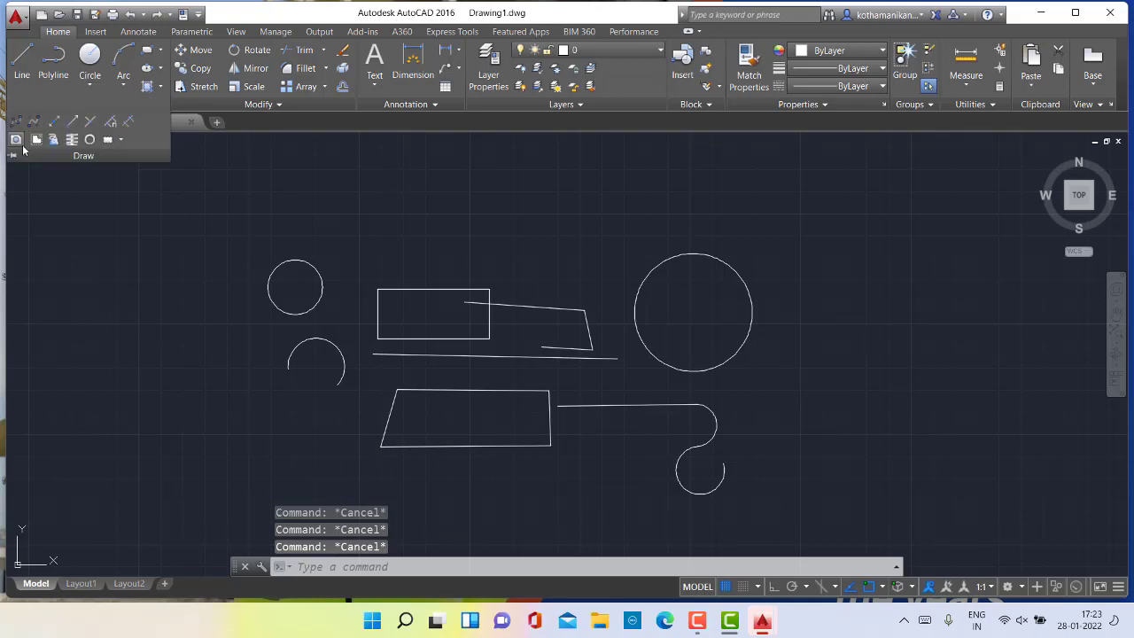
pyautogui.click(66, 236)
pyautogui.press('Escape')
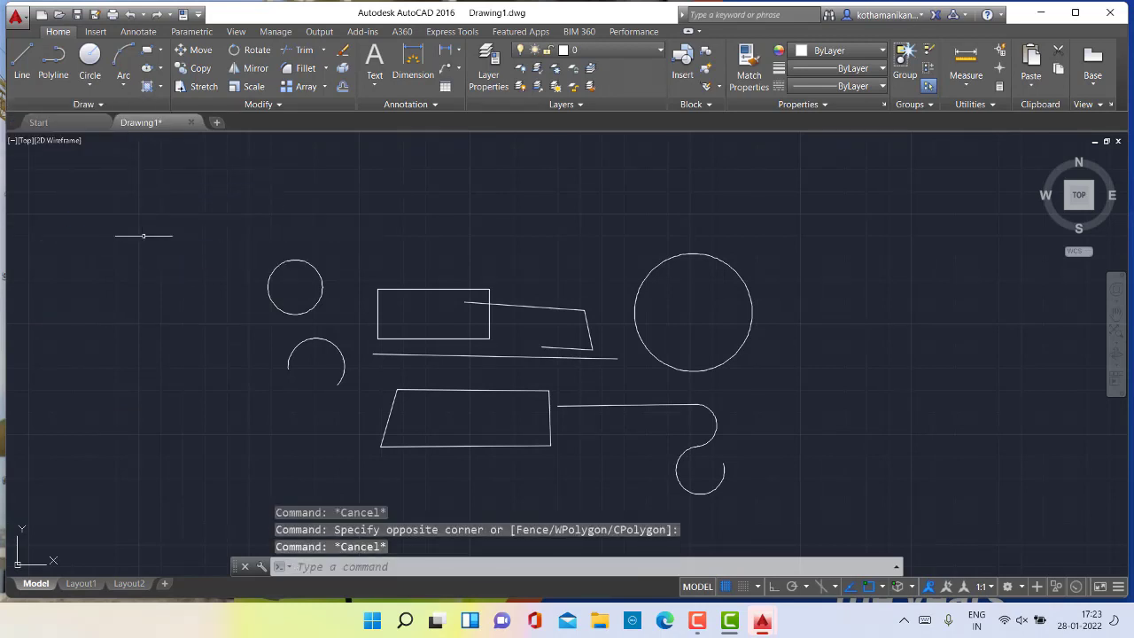
pyautogui.press('Escape')
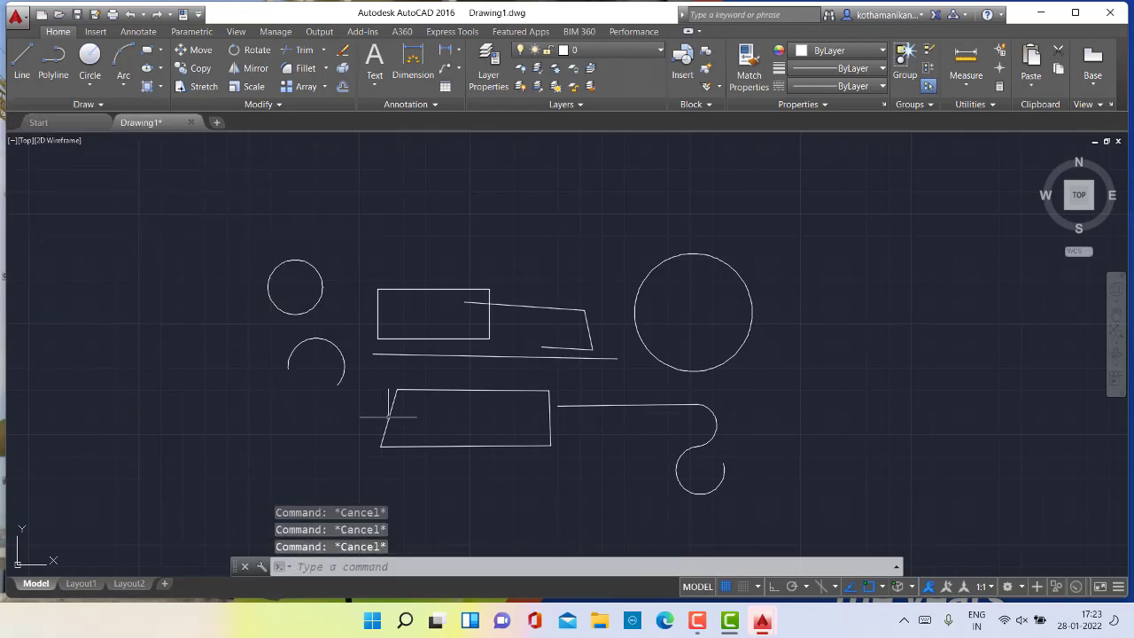
# Step: Move the small circle above the arc a short distance left and slightly up, using its center as the base point
pyautogui.click(200, 53)
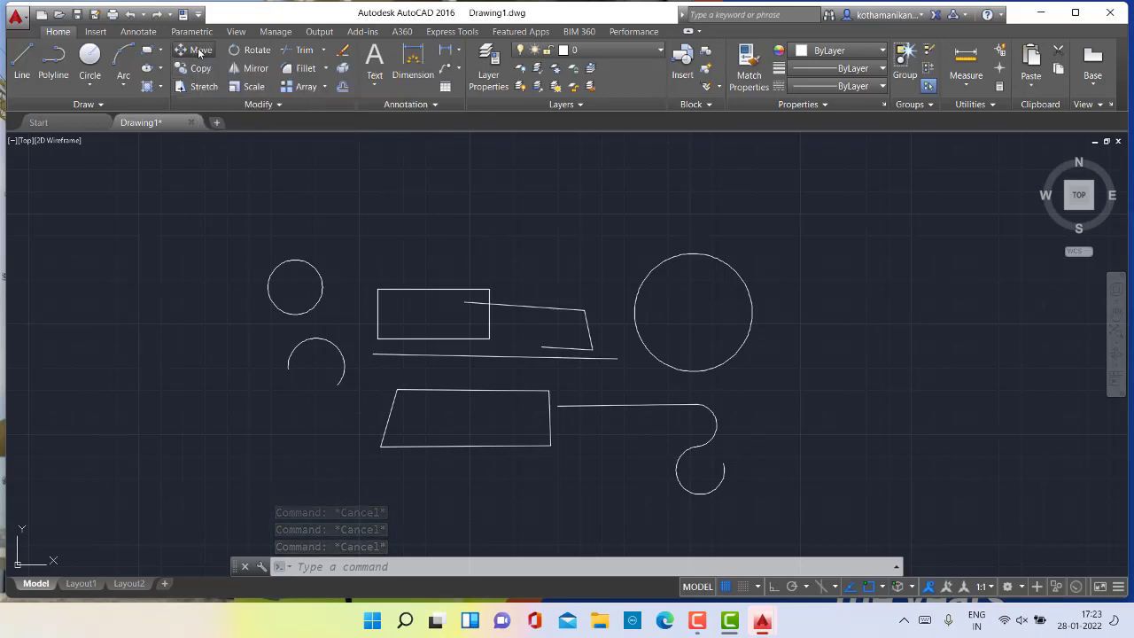
pyautogui.click(312, 308)
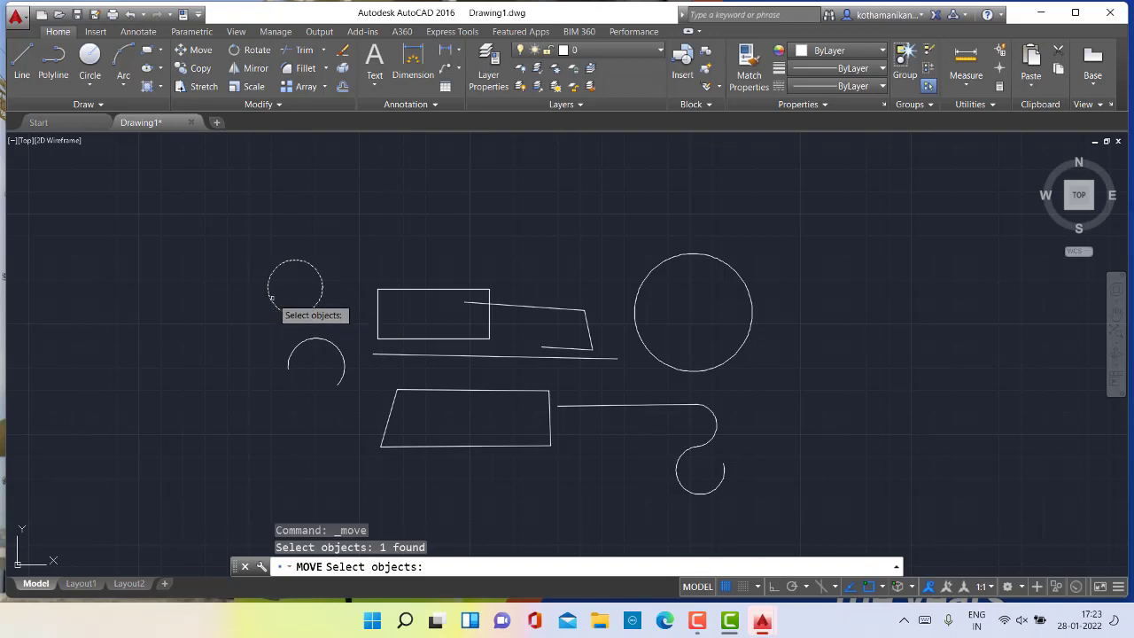
pyautogui.scroll(2, 289, 290)
pyautogui.click(305, 276)
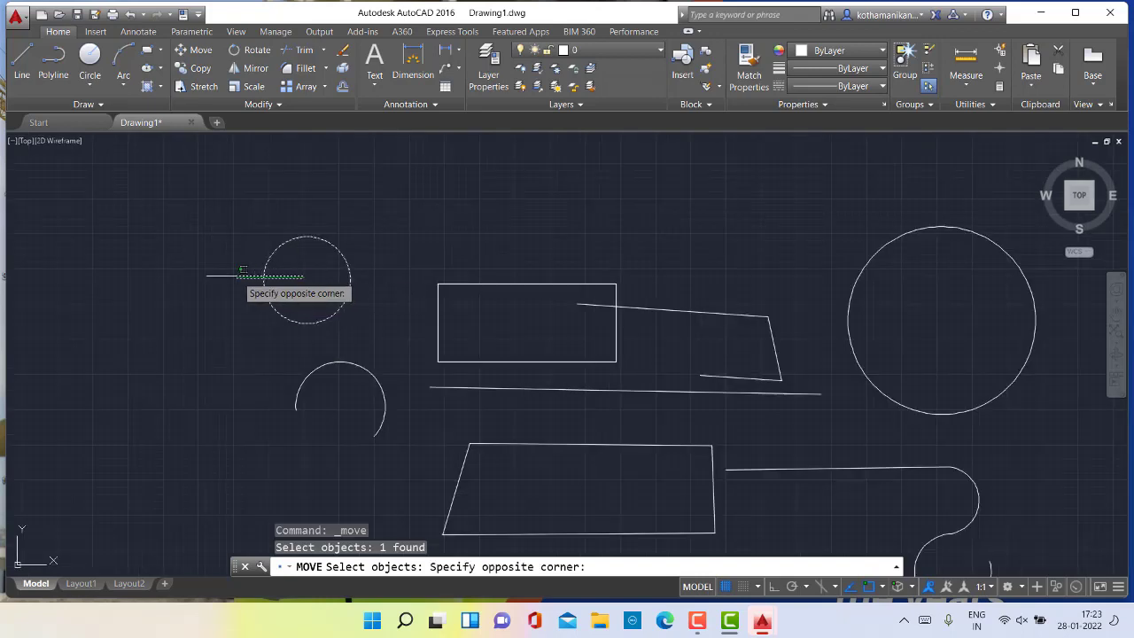
pyautogui.click(225, 275)
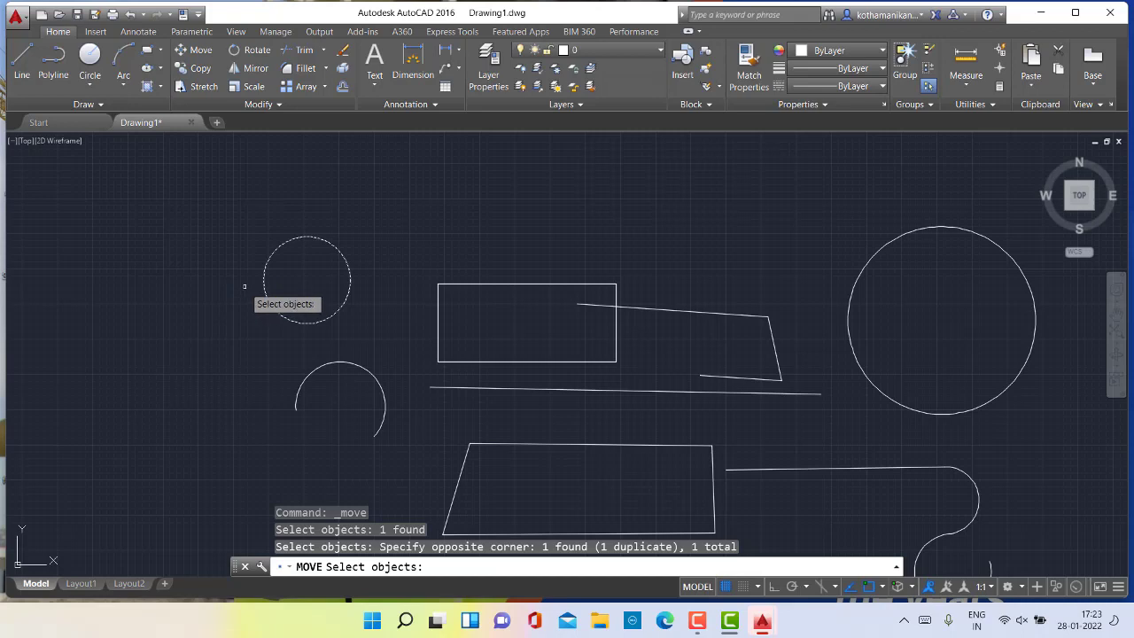
pyautogui.press('Return')
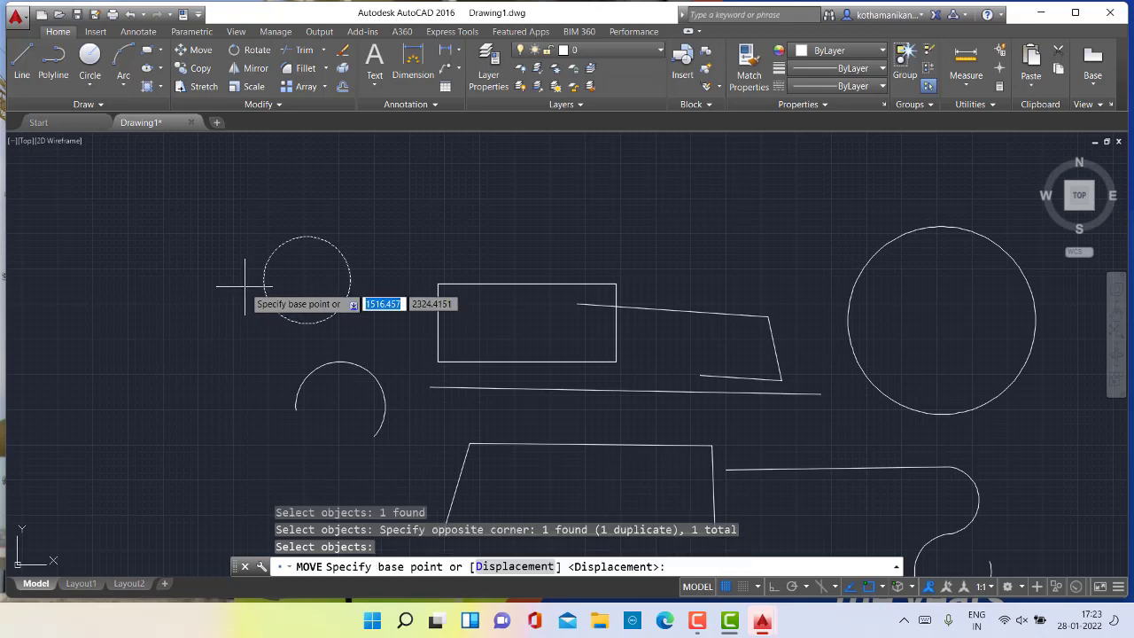
pyautogui.click(307, 280)
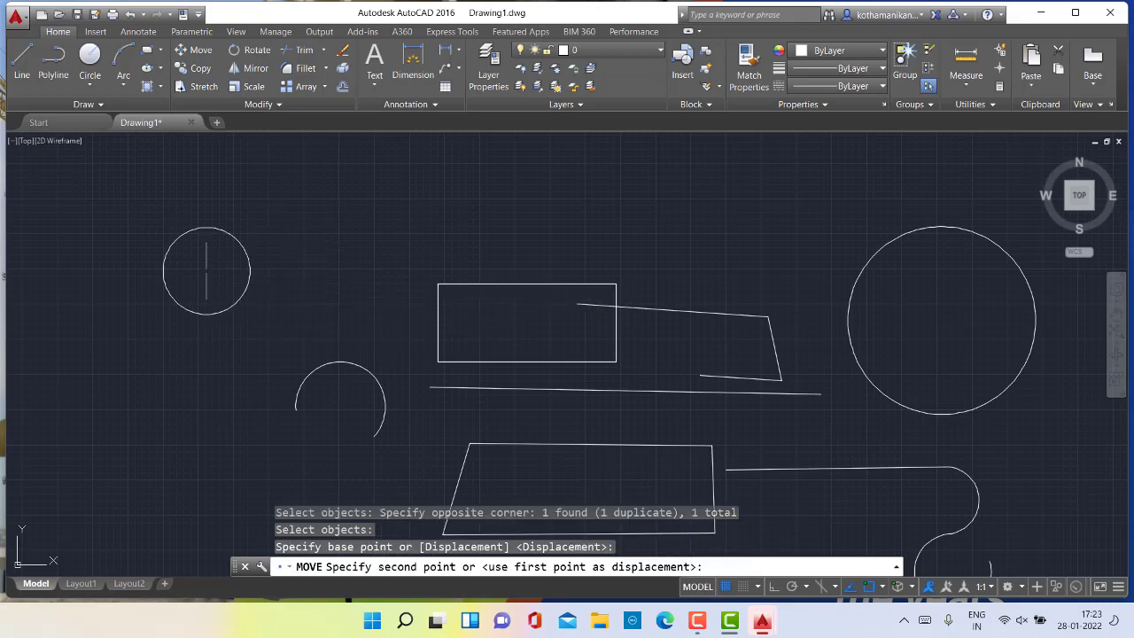
pyautogui.click(207, 271)
pyautogui.click(203, 272)
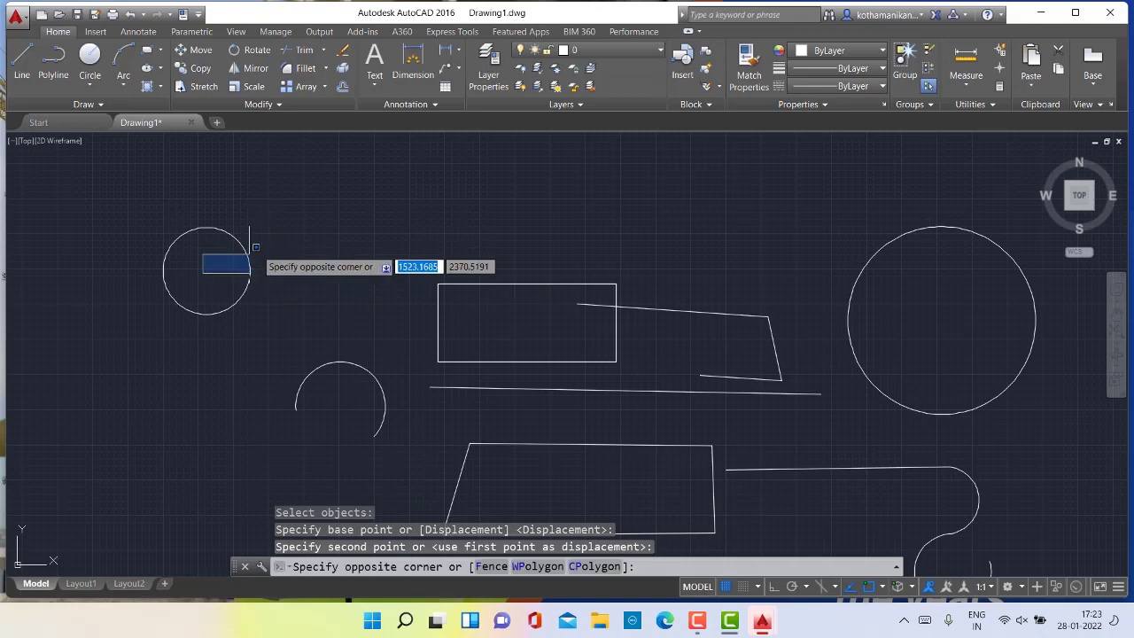
# Step: Copy the moved circle twice, placing one copy to its upper right and one below it, and end the Copy command
pyautogui.click(195, 69)
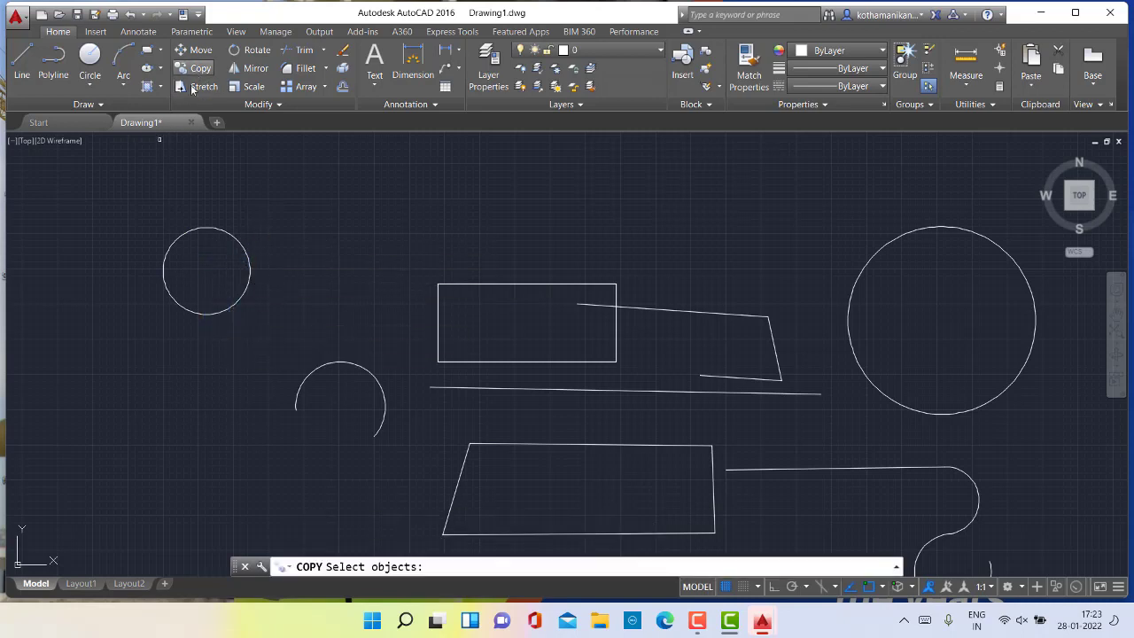
pyautogui.click(216, 276)
pyautogui.click(234, 314)
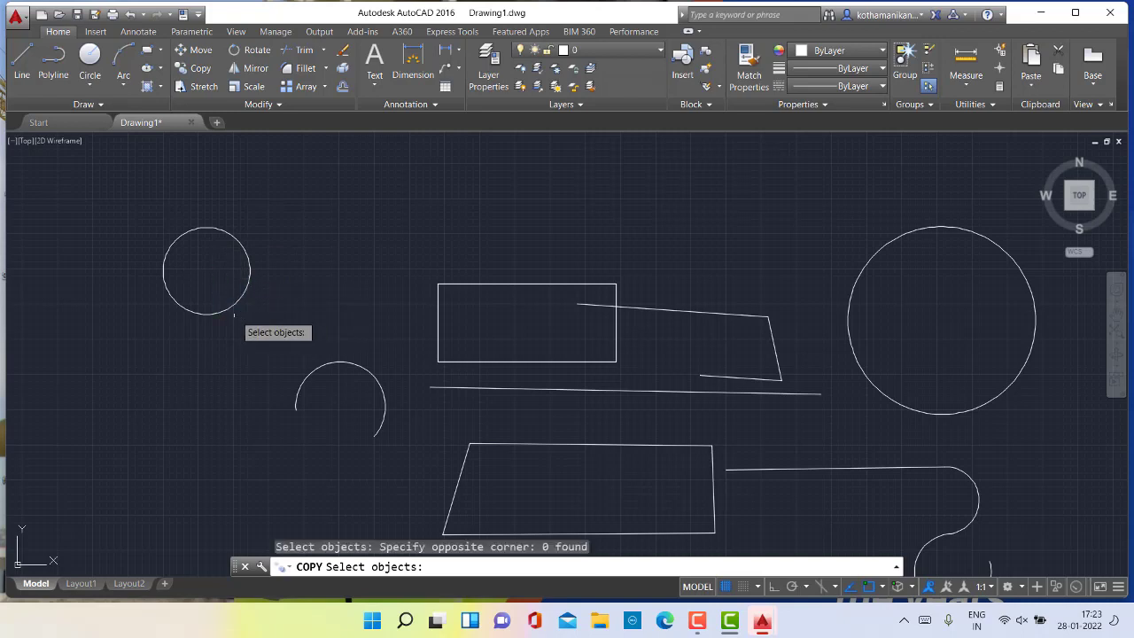
pyautogui.moveTo(234, 313); pyautogui.dragTo(197, 276)
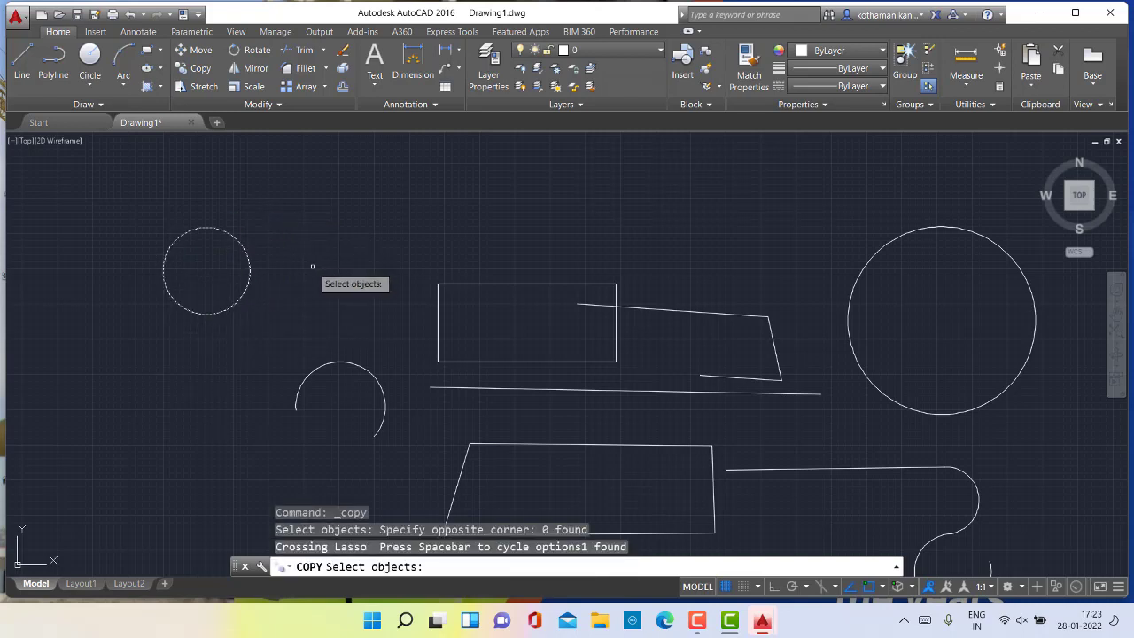
pyautogui.press('Return')
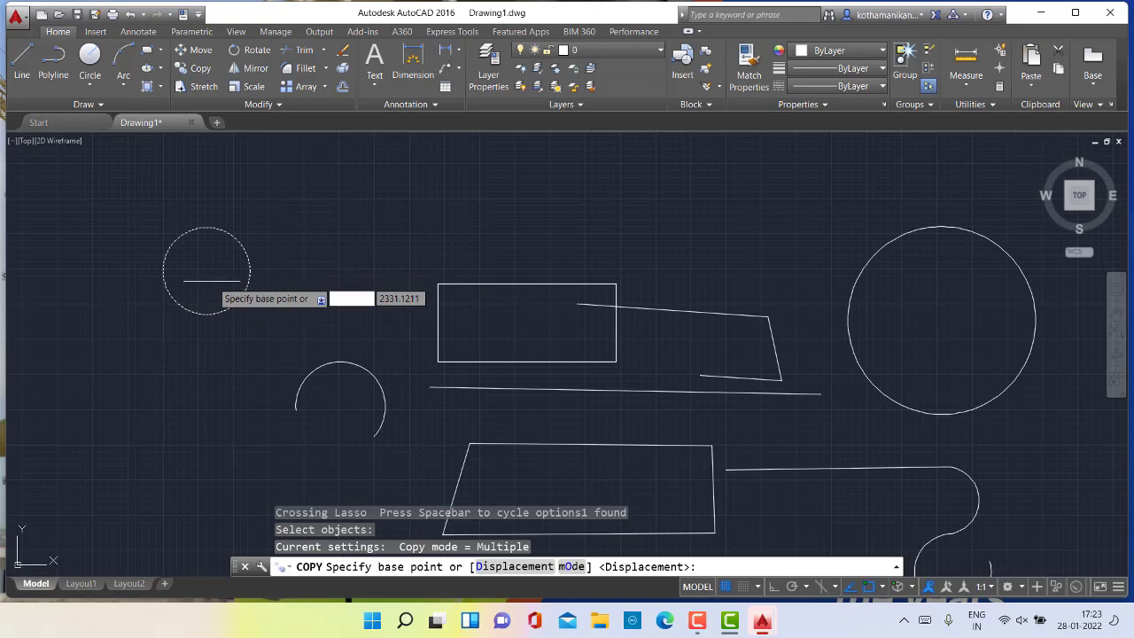
pyautogui.click(212, 280)
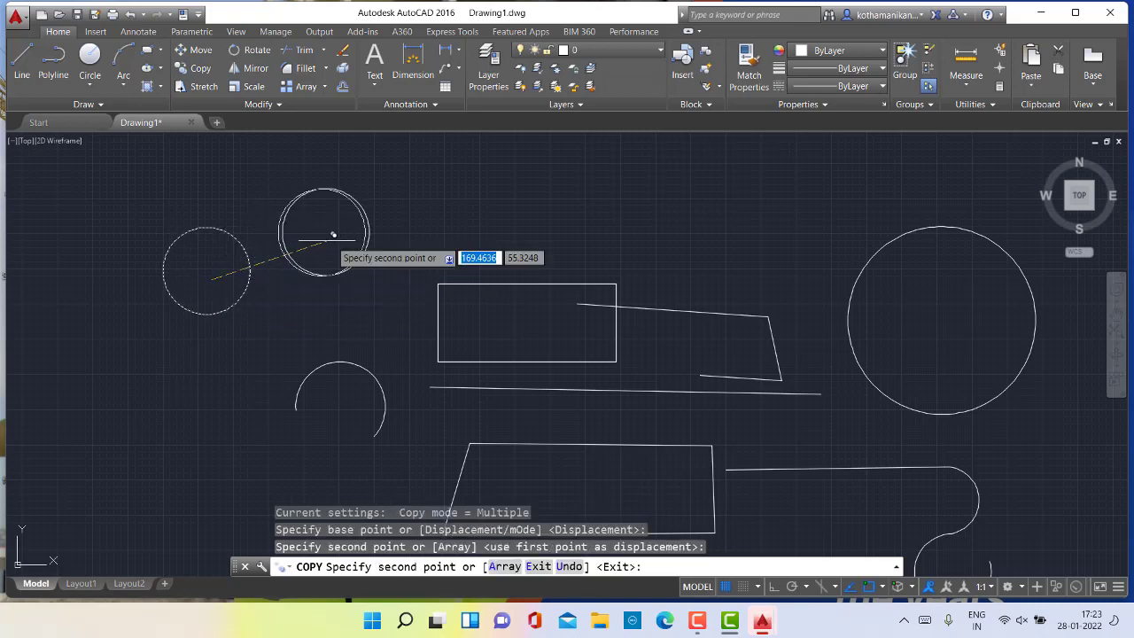
pyautogui.click(333, 234)
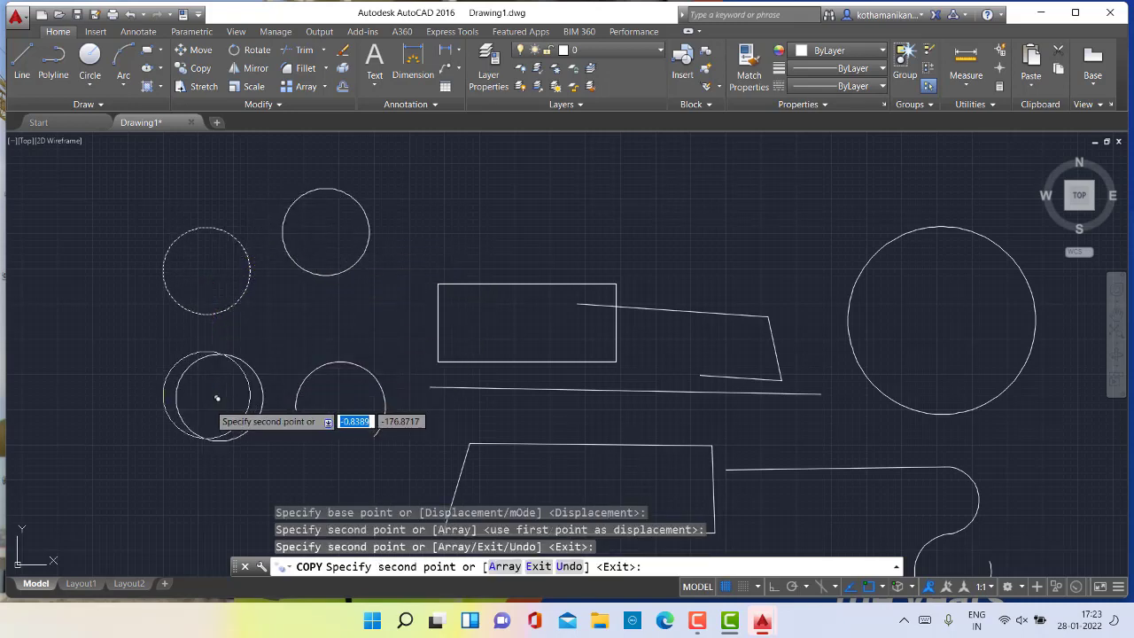
pyautogui.press('Escape')
pyautogui.press('Escape')
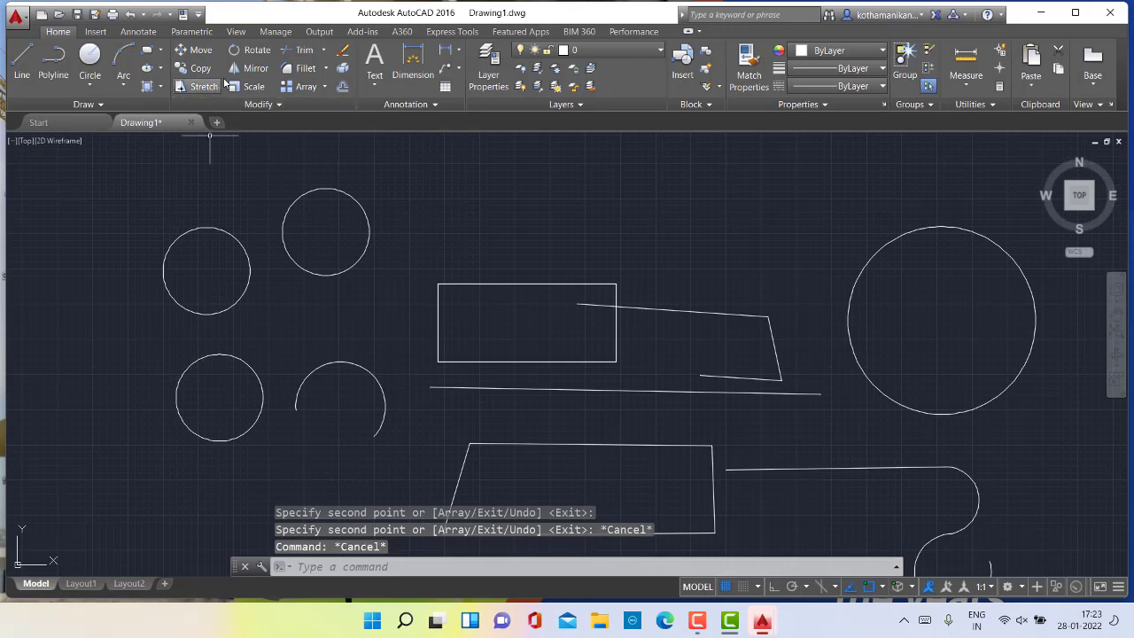
# Step: Rotate the open polyline overlapping the rectangle about its upper-right corner so its open ends point up and to the right
pyautogui.click(251, 50)
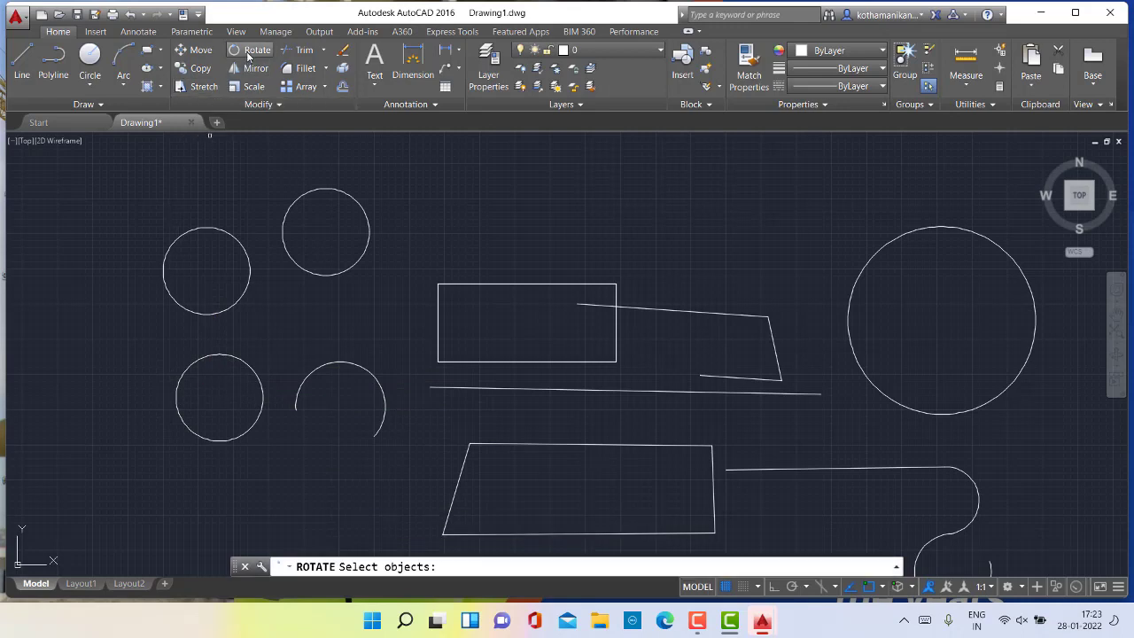
pyautogui.click(745, 314)
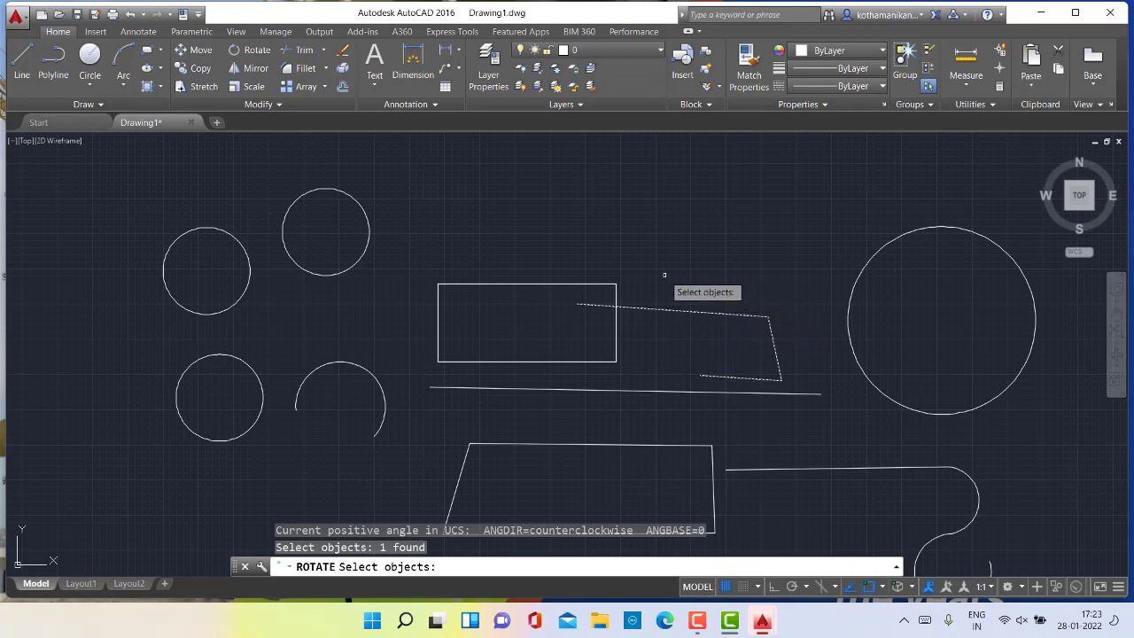
pyautogui.press('Return')
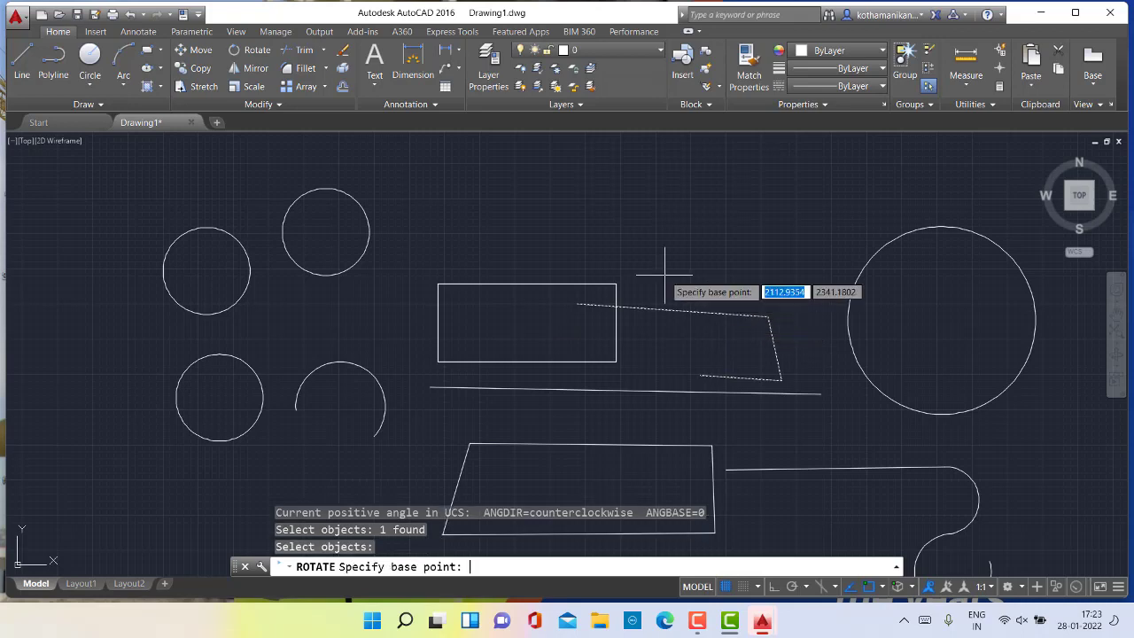
pyautogui.click(768, 317)
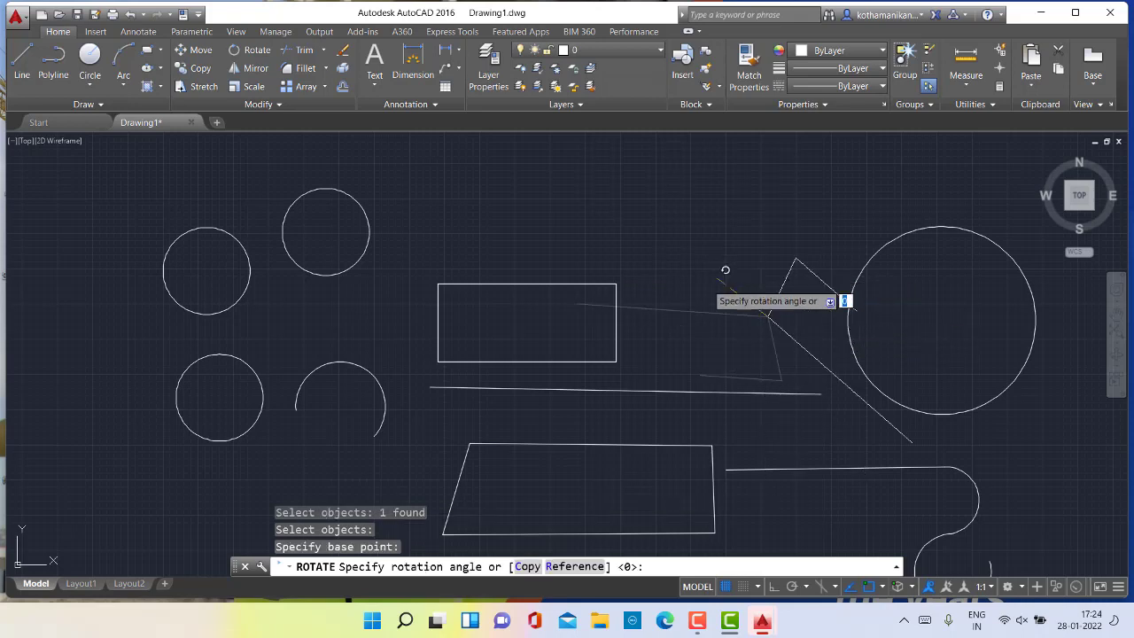
pyautogui.click(752, 387)
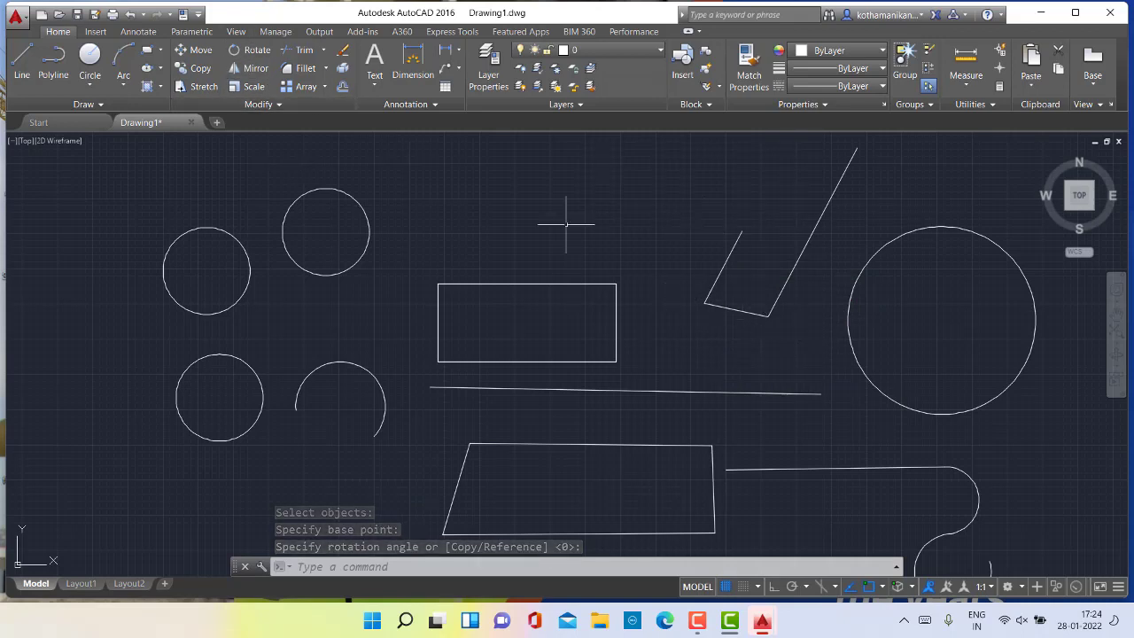
# Step: Mirror the rotated polyline downward across a horizontal line through its lowest corner, keeping the source object
pyautogui.click(249, 70)
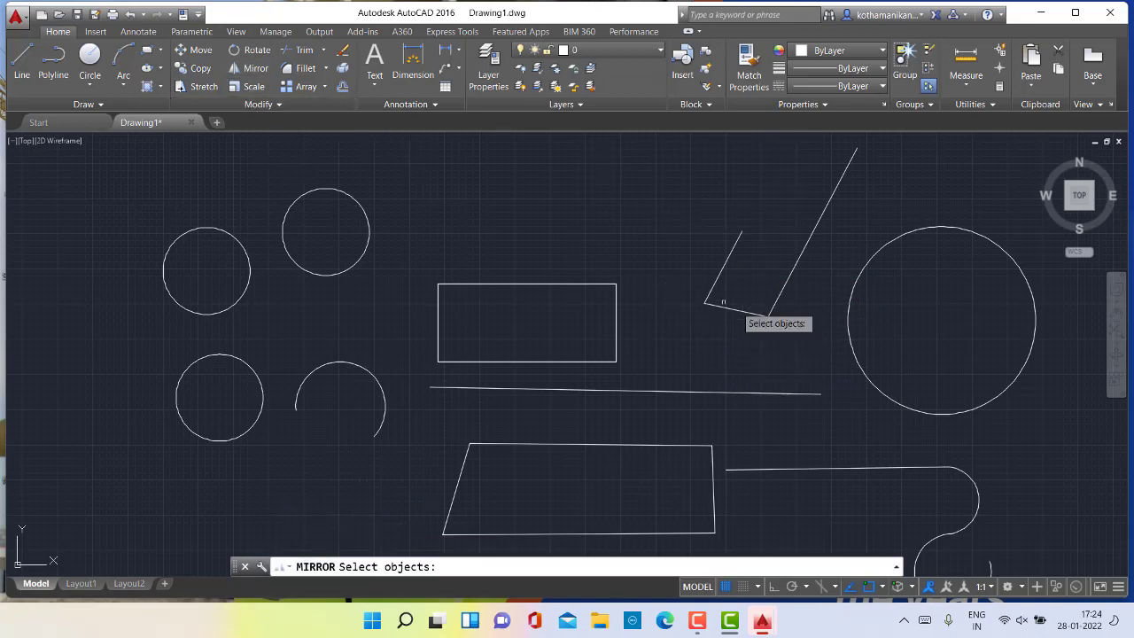
pyautogui.click(768, 315)
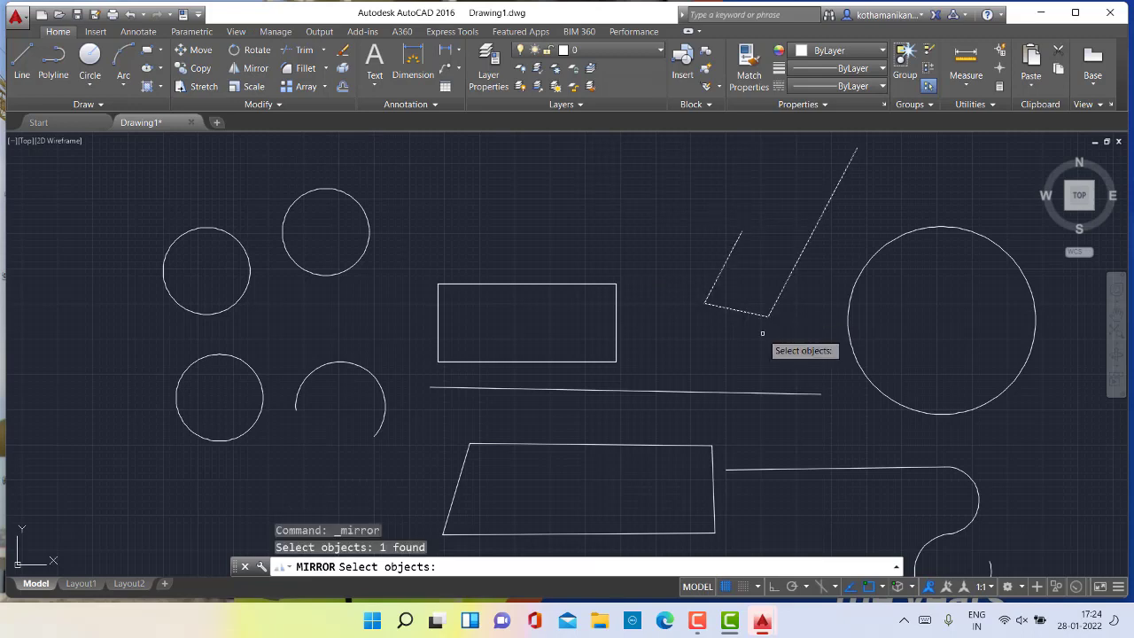
pyautogui.press('Return')
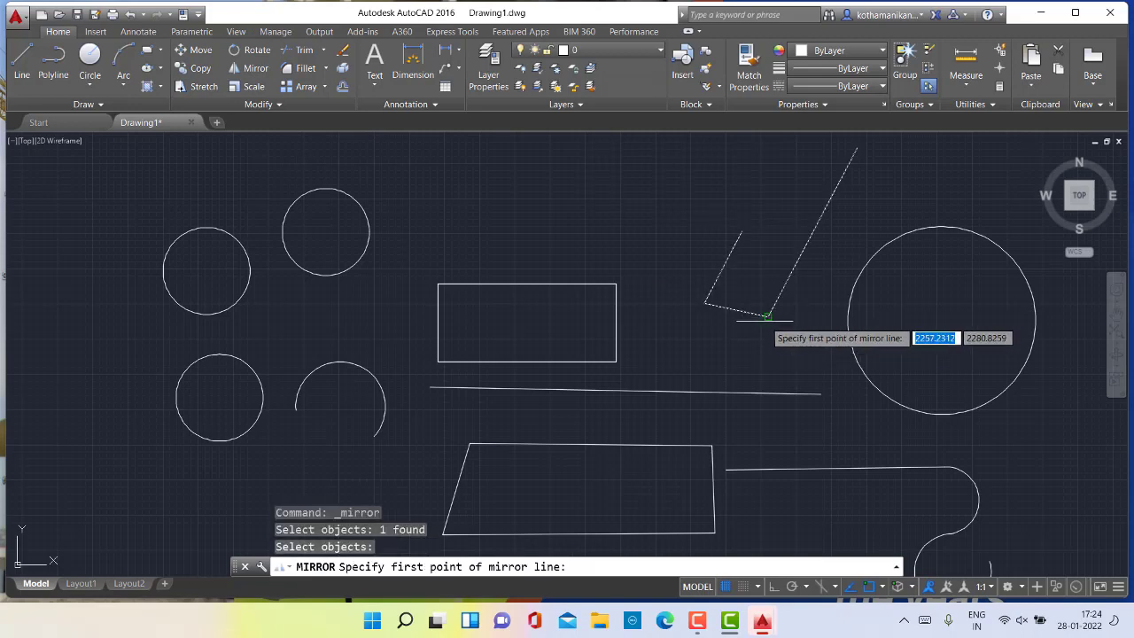
pyautogui.click(767, 315)
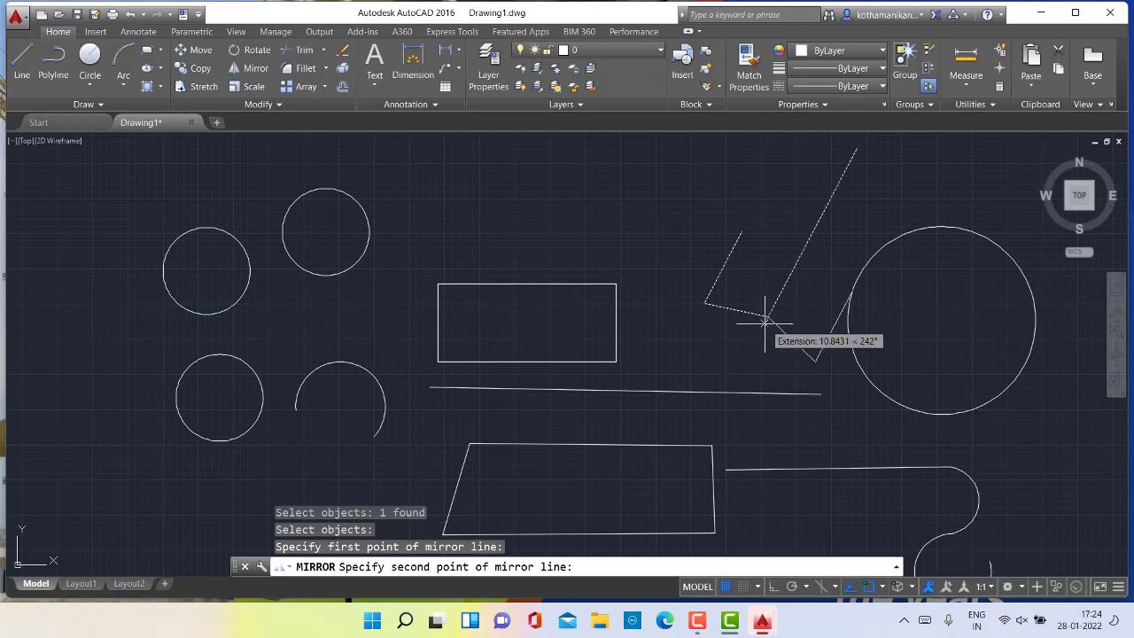
pyautogui.click(738, 316)
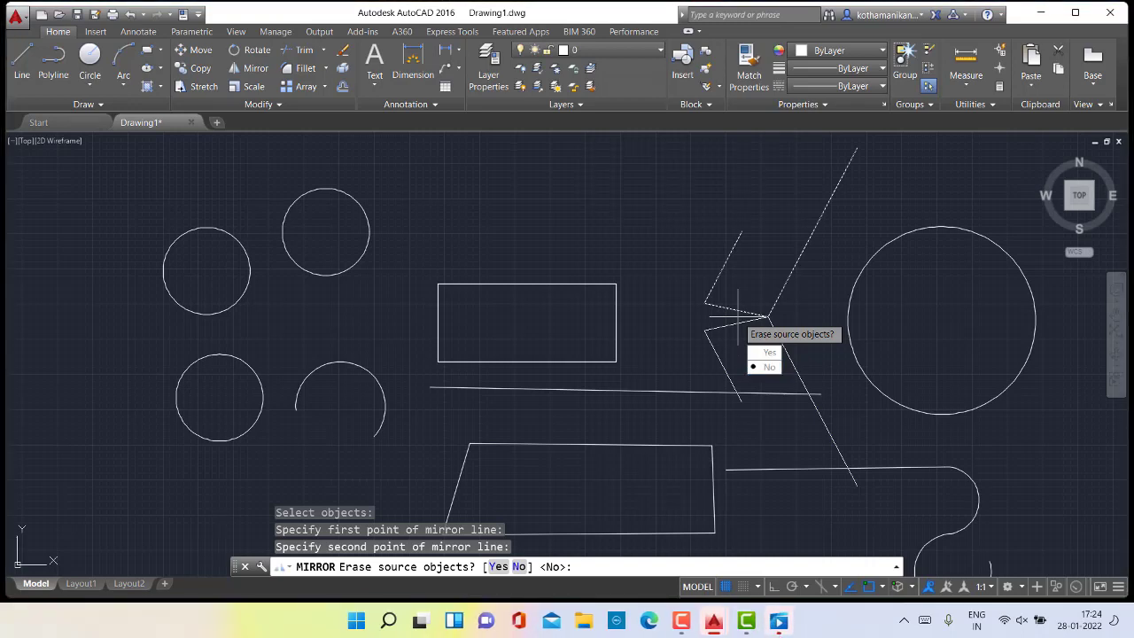
pyautogui.moveTo(679, 628)
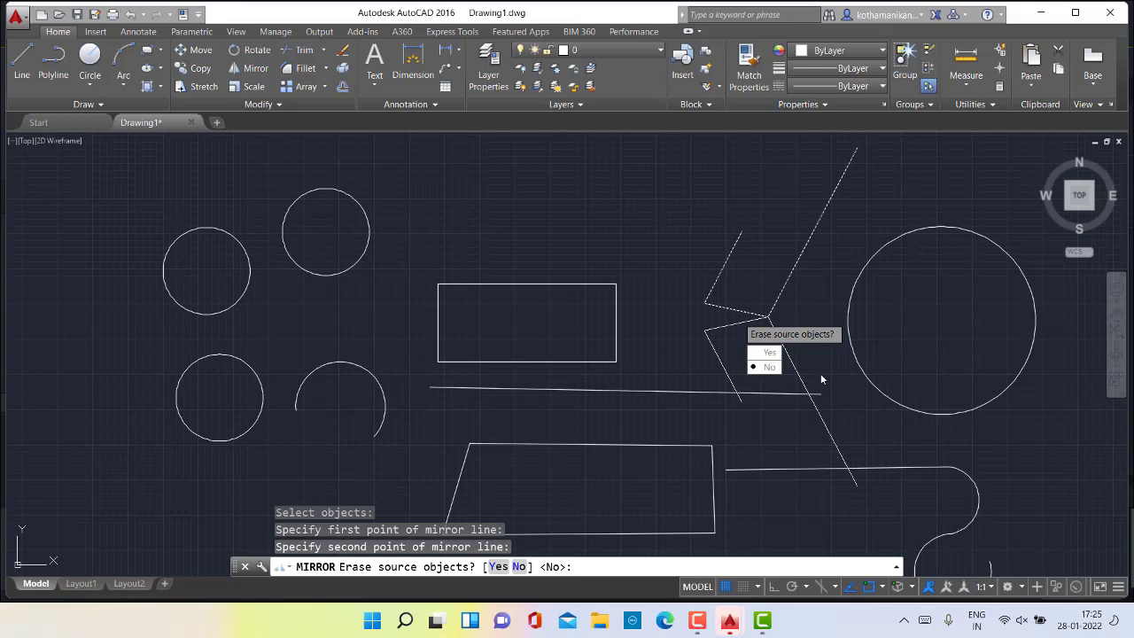
pyautogui.click(767, 368)
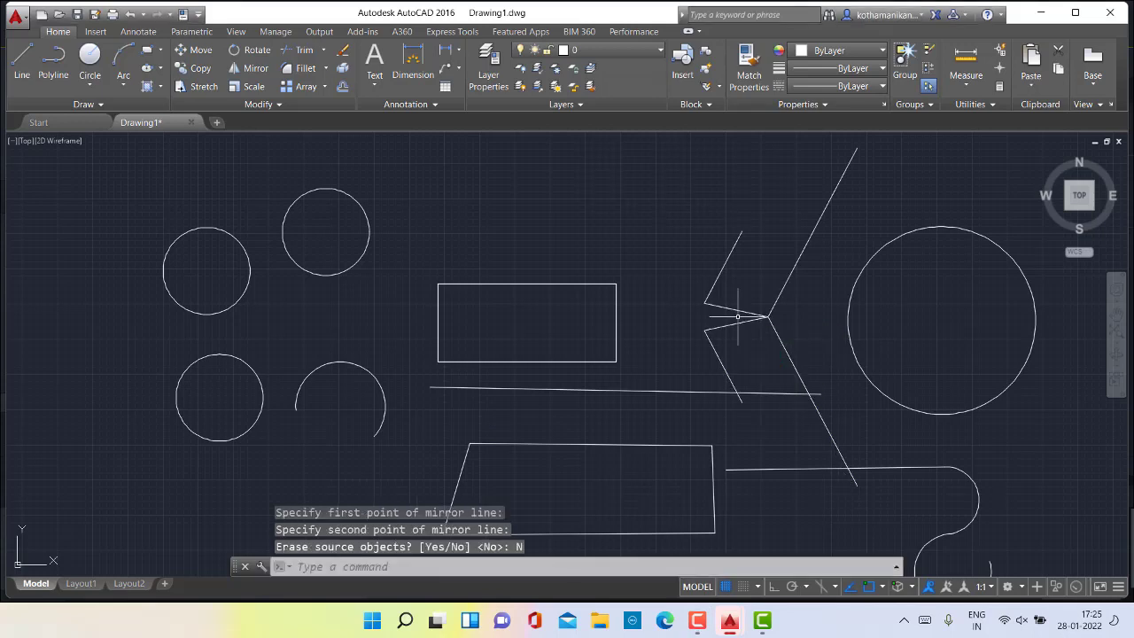
# Step: Select the mirrored polyline to examine it as a separate object, and clear the selection
pyautogui.click(792, 360)
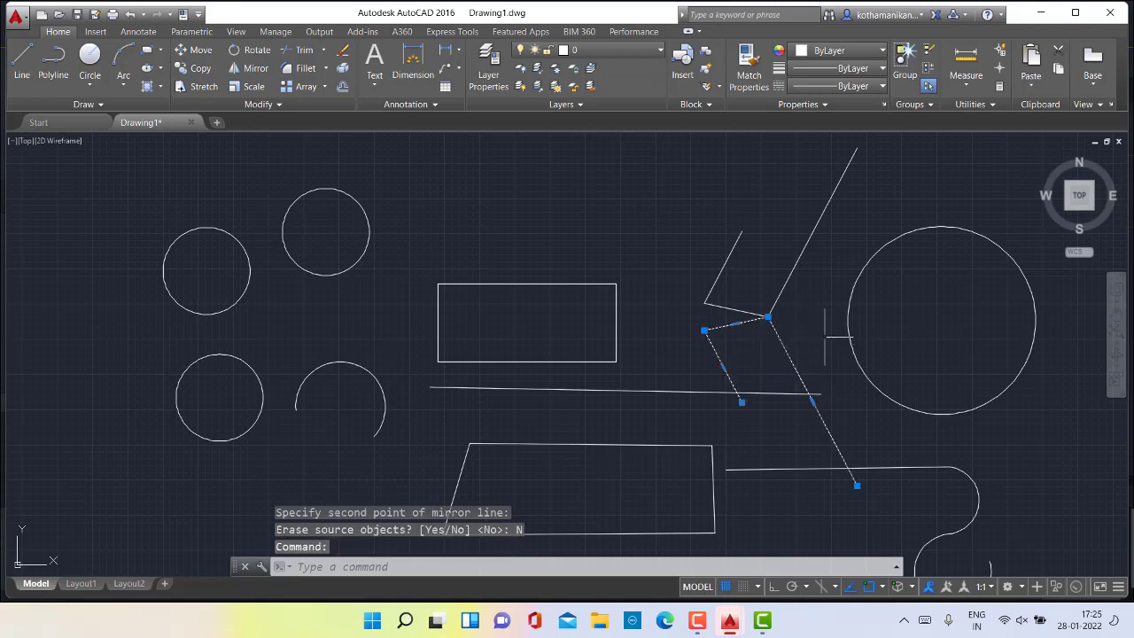
pyautogui.press('Escape')
pyautogui.press('Escape')
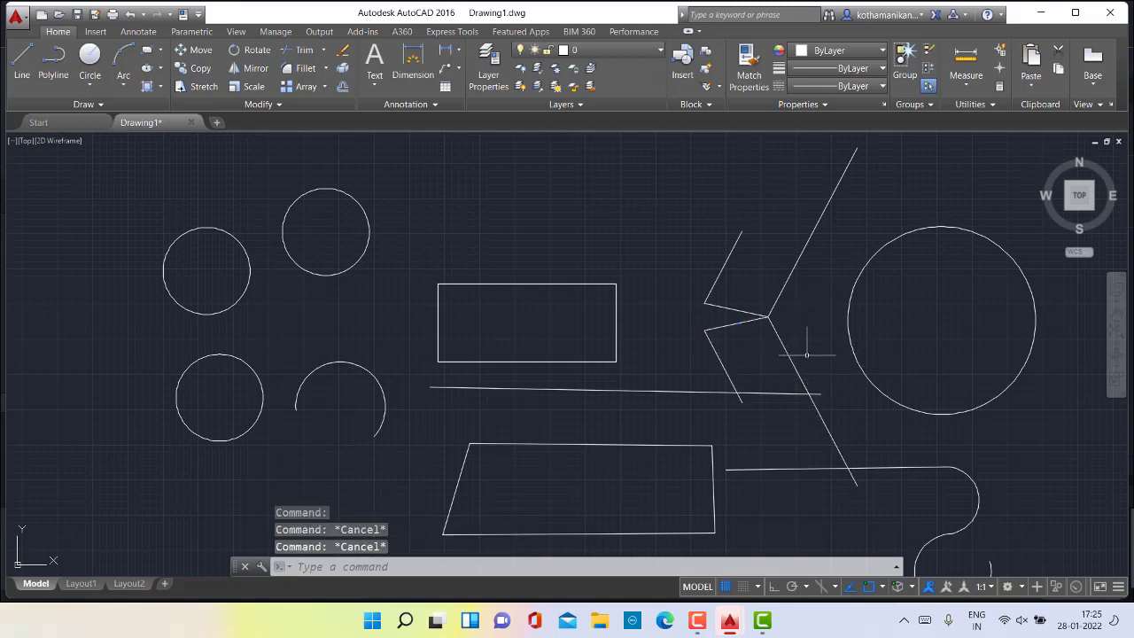
# Step: Scale the upper-left circle of the group about its centre by a factor of about 62, so it encloses all the other shapes
pyautogui.scroll(-2, 780, 310)
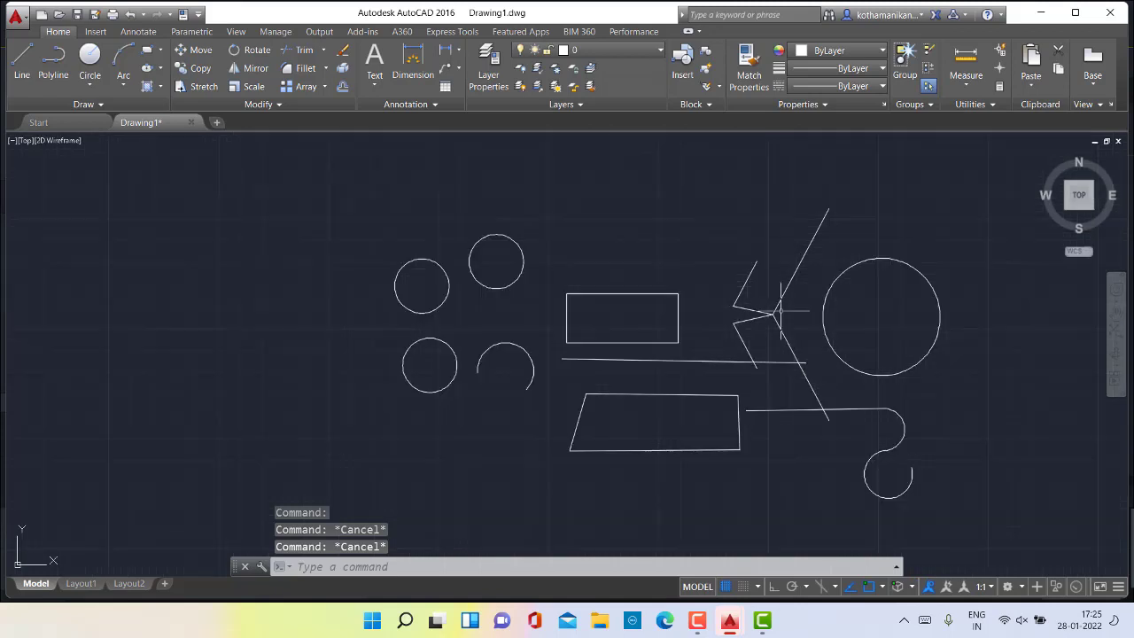
pyautogui.click(242, 85)
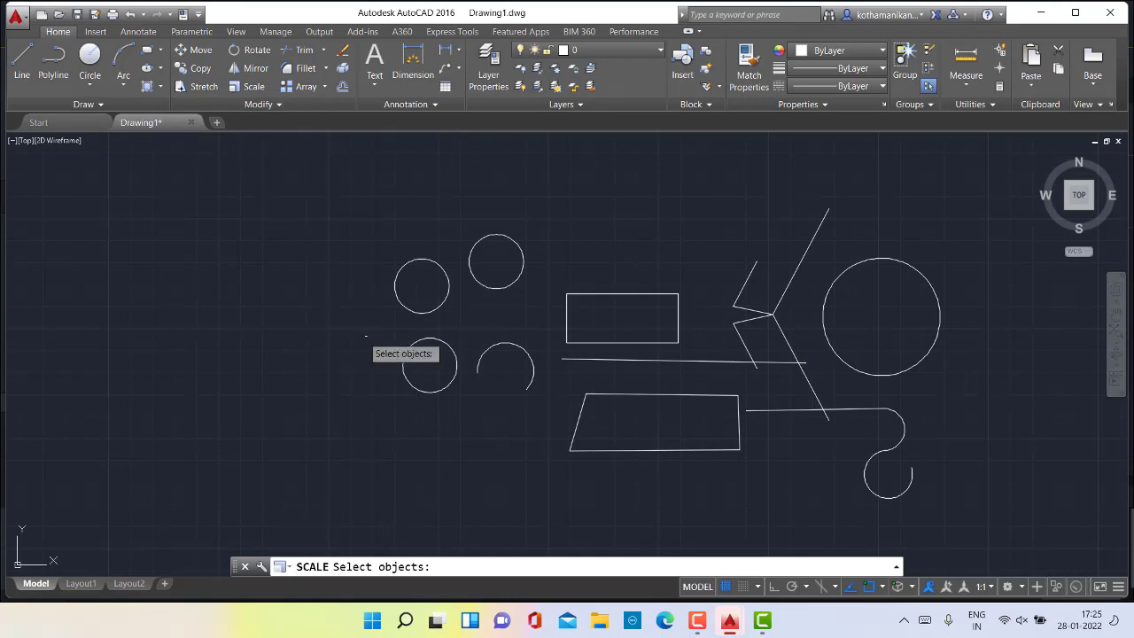
pyautogui.click(400, 301)
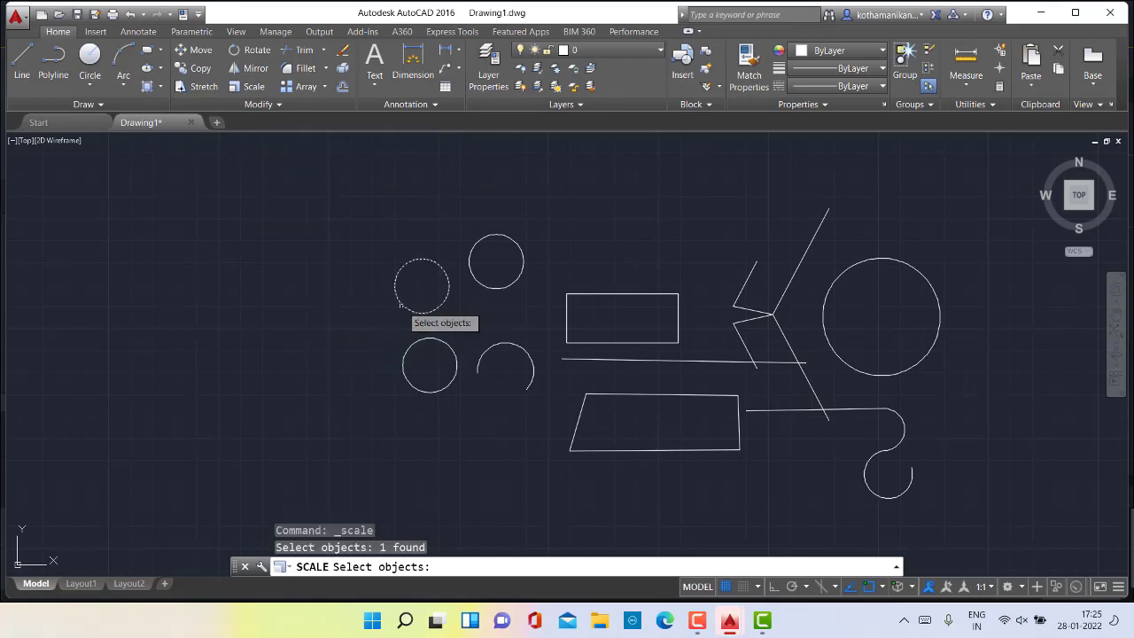
pyautogui.press('Return')
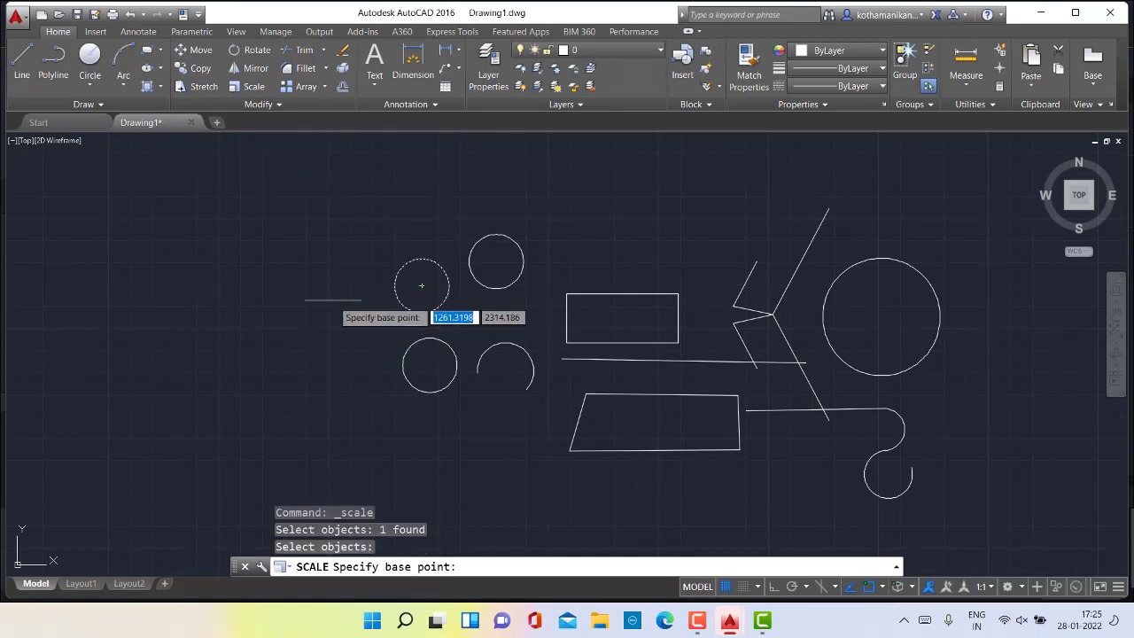
pyautogui.scroll(2, 415, 288)
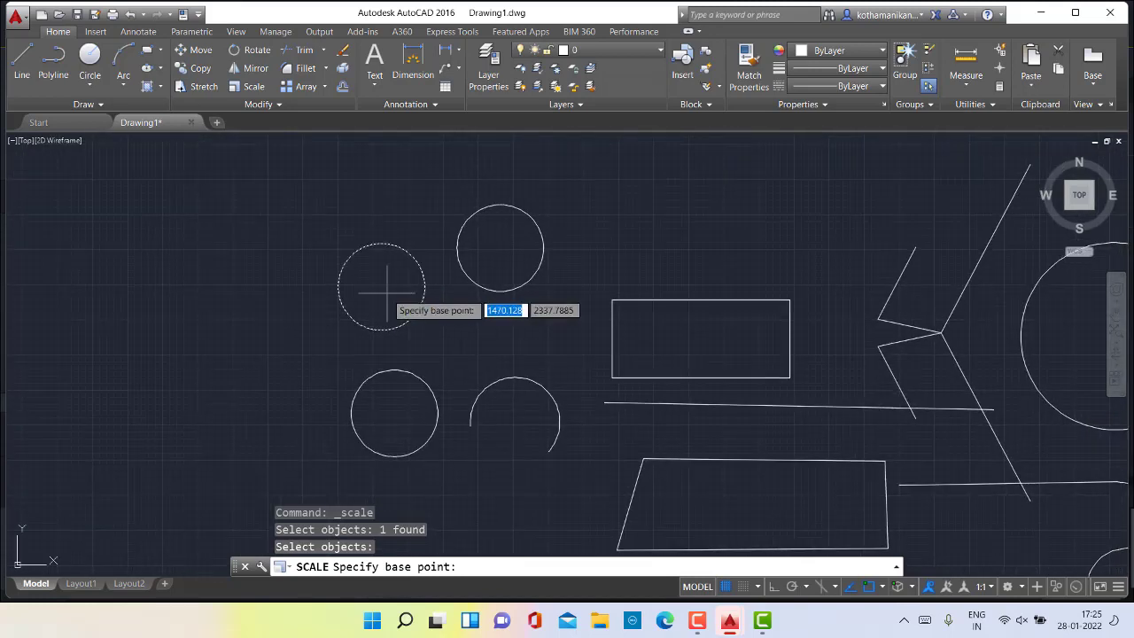
pyautogui.scroll(2, 389, 305)
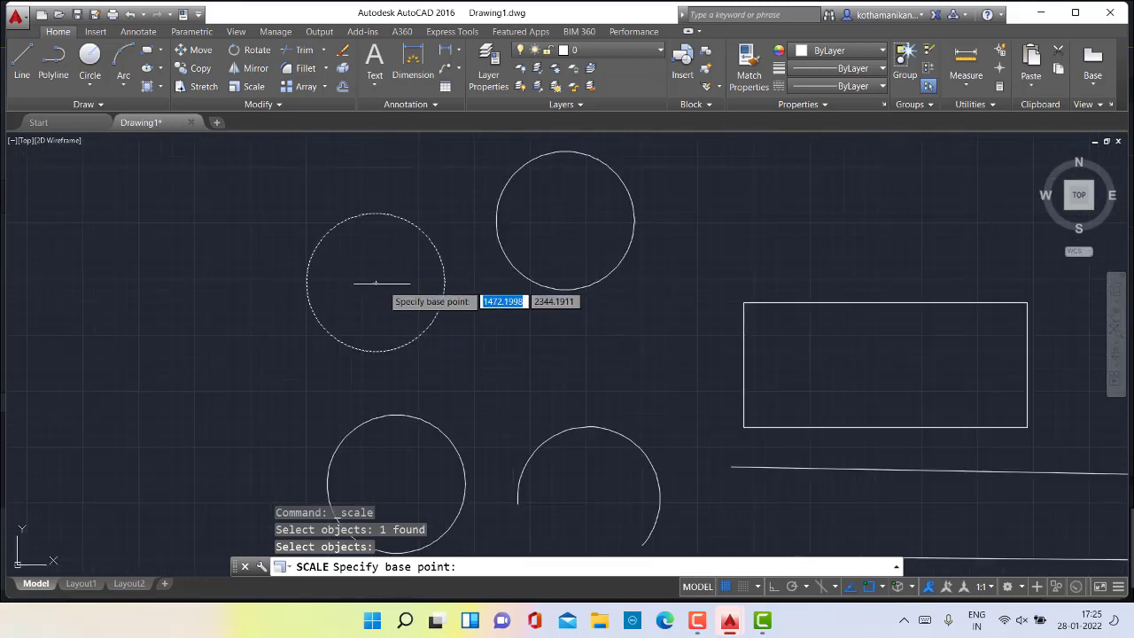
pyautogui.click(376, 281)
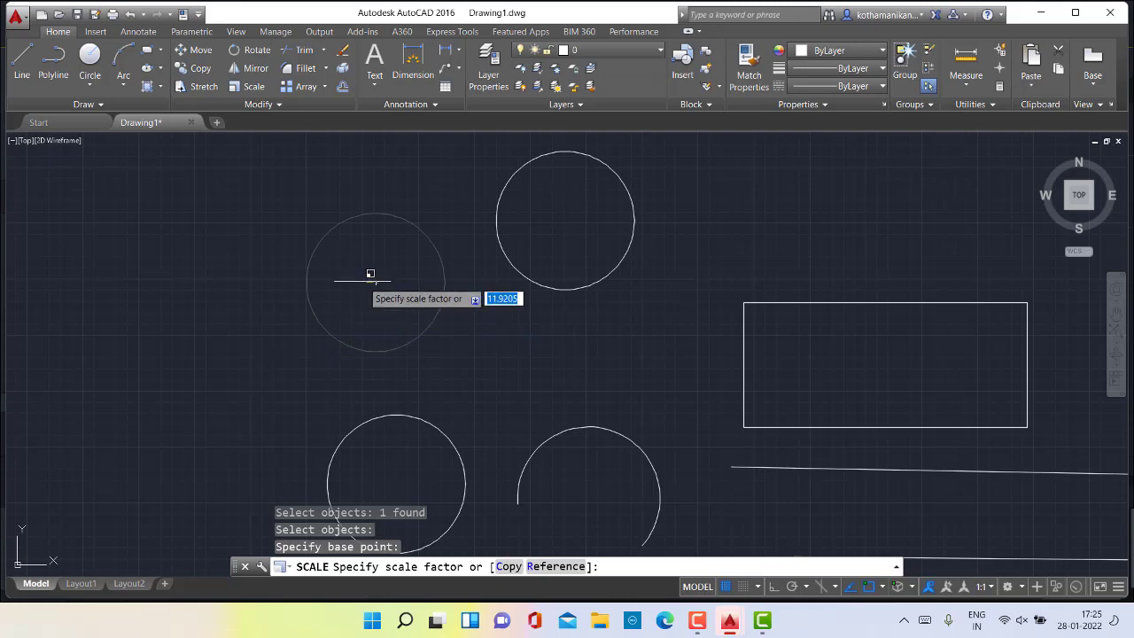
pyautogui.scroll(-5, 370, 274)
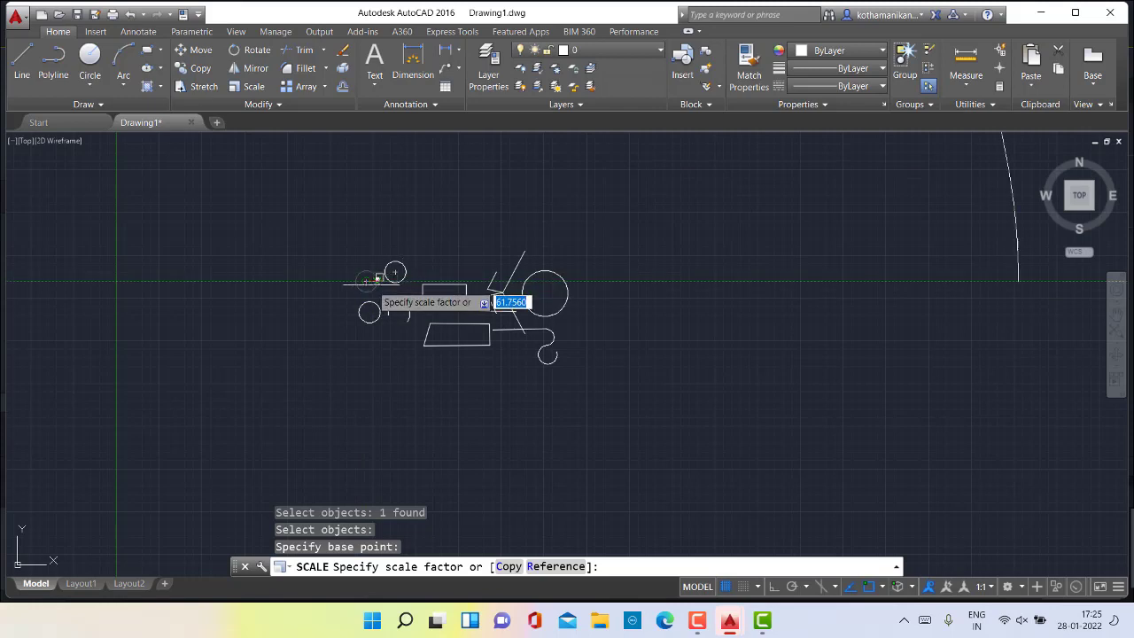
pyautogui.click(371, 285)
pyautogui.scroll(-8, 511, 398)
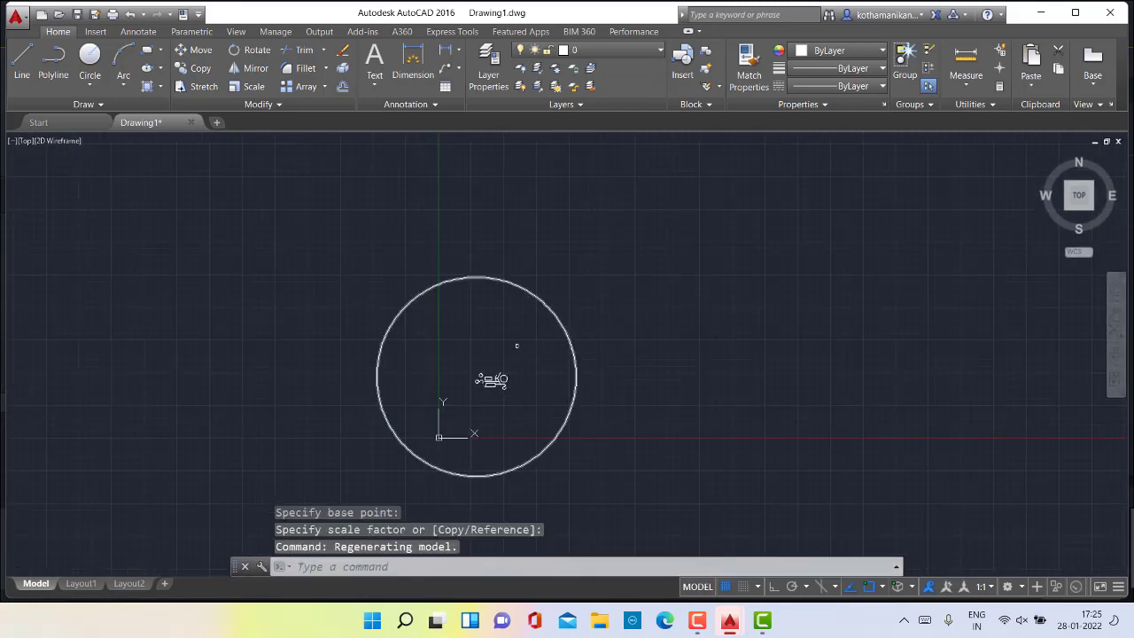
# Step: Using all objects as cutting edges, trim the long near-horizontal line from its free end below the rectangle to the mirrored polyline
pyautogui.click(300, 52)
pyautogui.scroll(2, 481, 327)
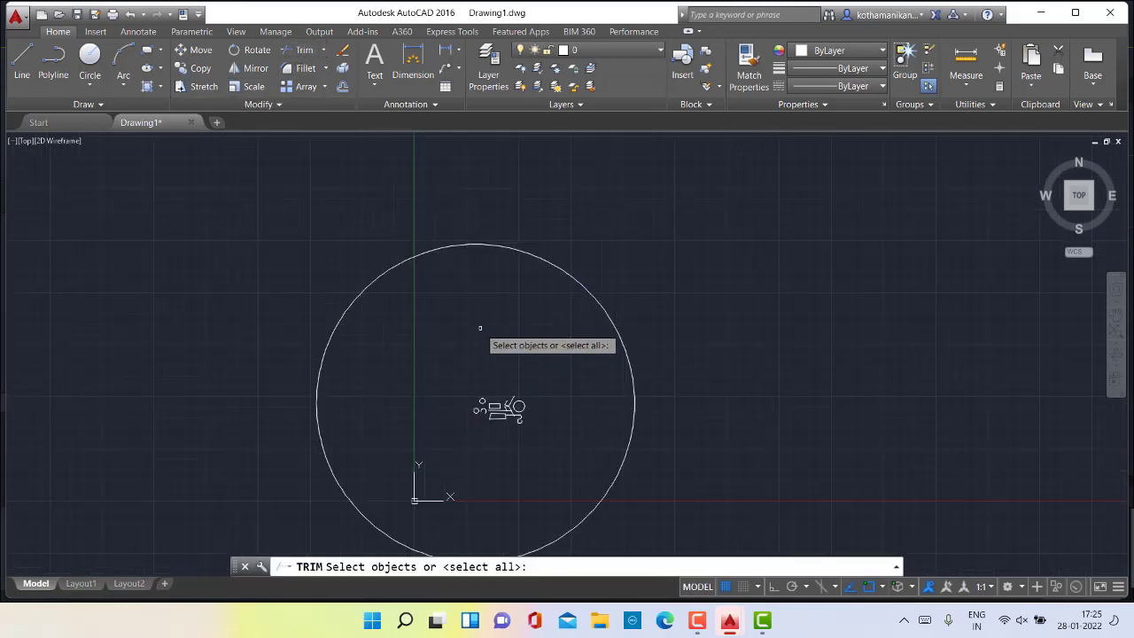
pyautogui.press('Return')
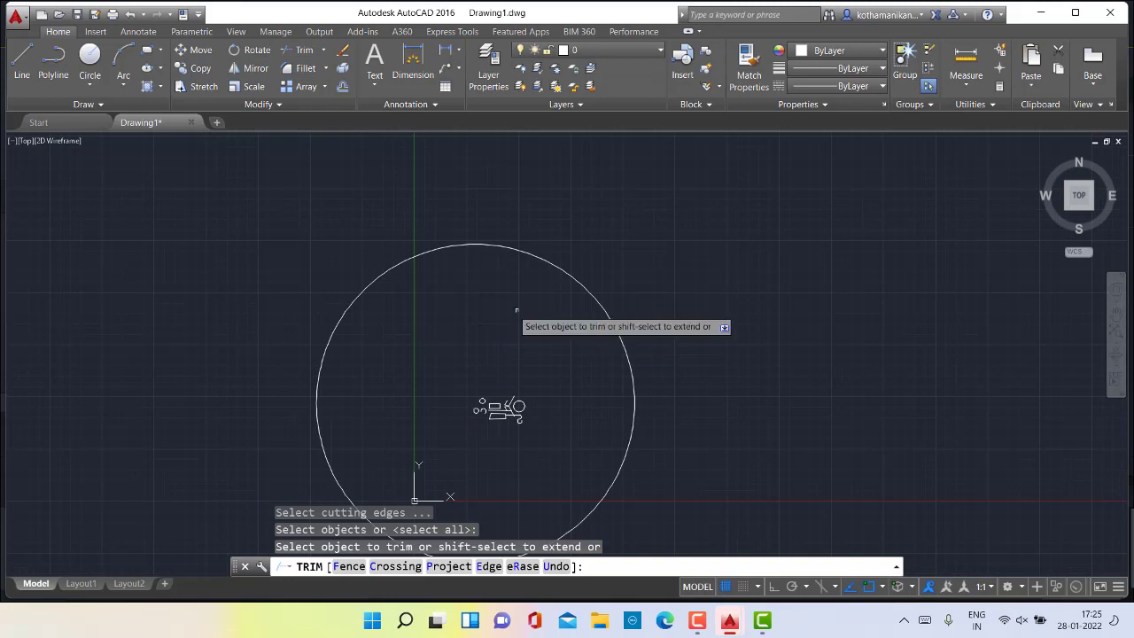
pyautogui.scroll(5, 488, 418)
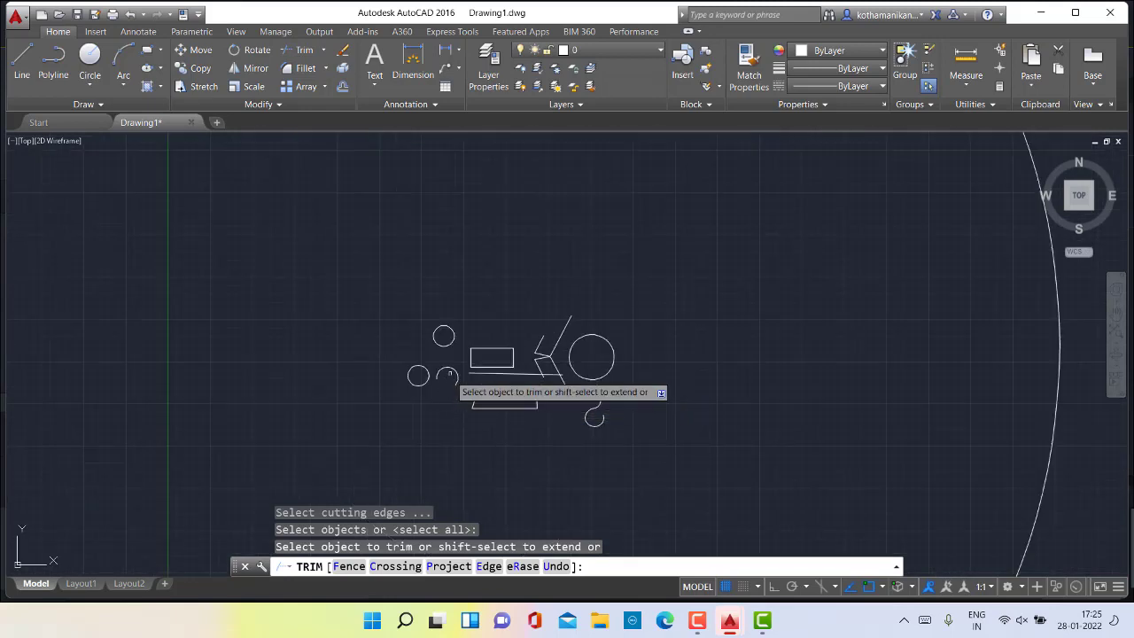
pyautogui.scroll(7, 458, 363)
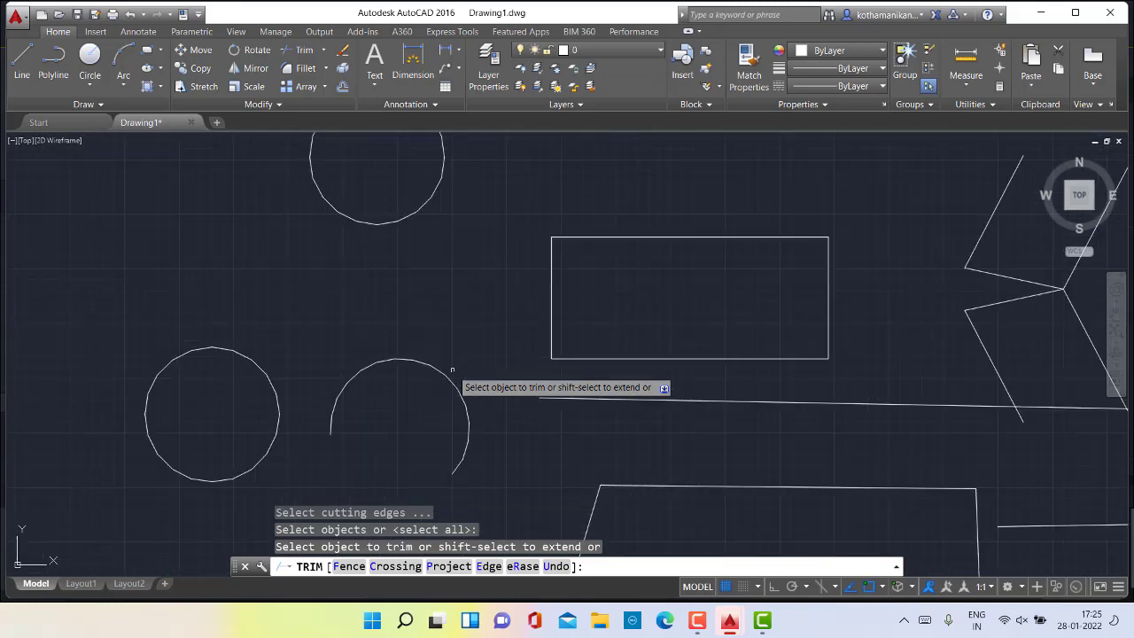
pyautogui.click(561, 397)
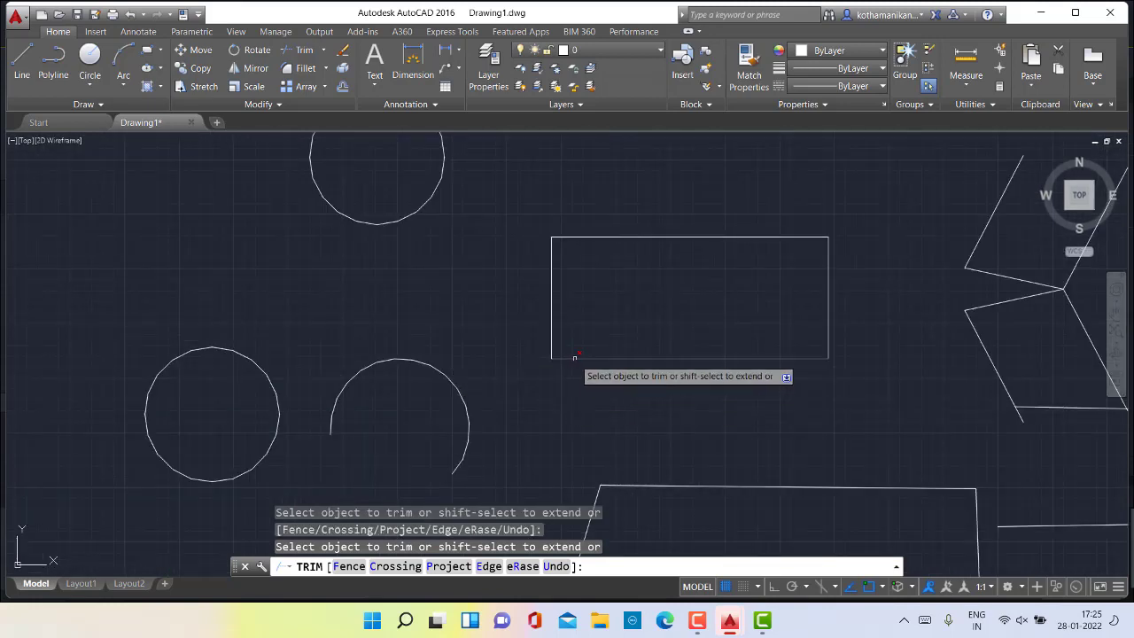
# Step: Trim away the rectangle's bottom, left and top edges, keeping only its right edge
pyautogui.click(560, 358)
pyautogui.click(552, 326)
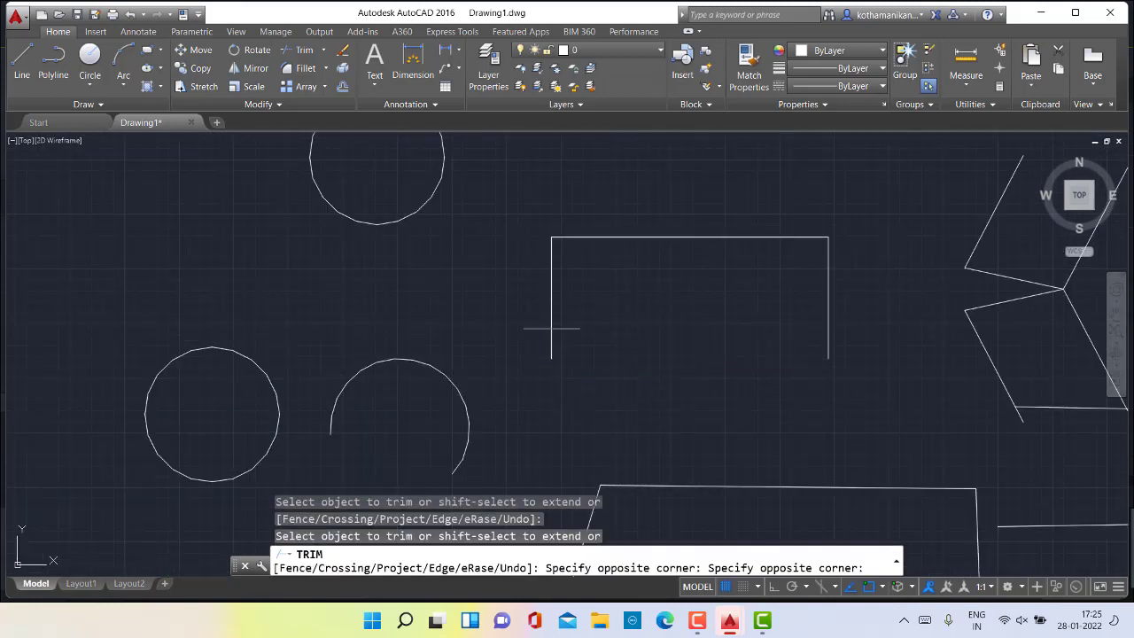
pyautogui.click(553, 333)
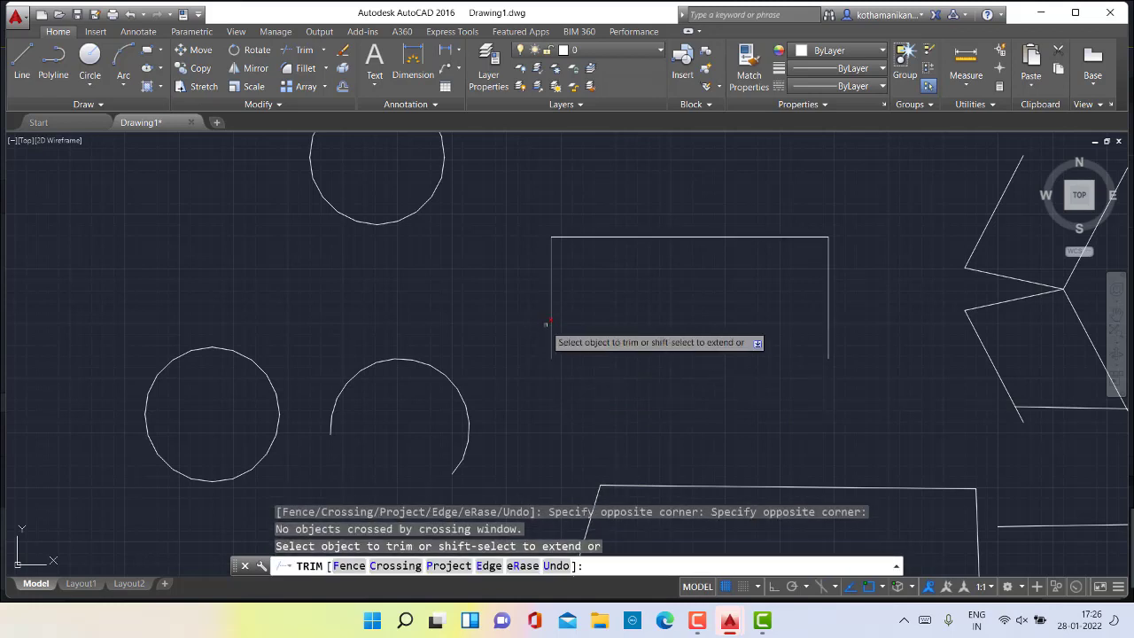
pyautogui.click(552, 259)
pyautogui.click(579, 238)
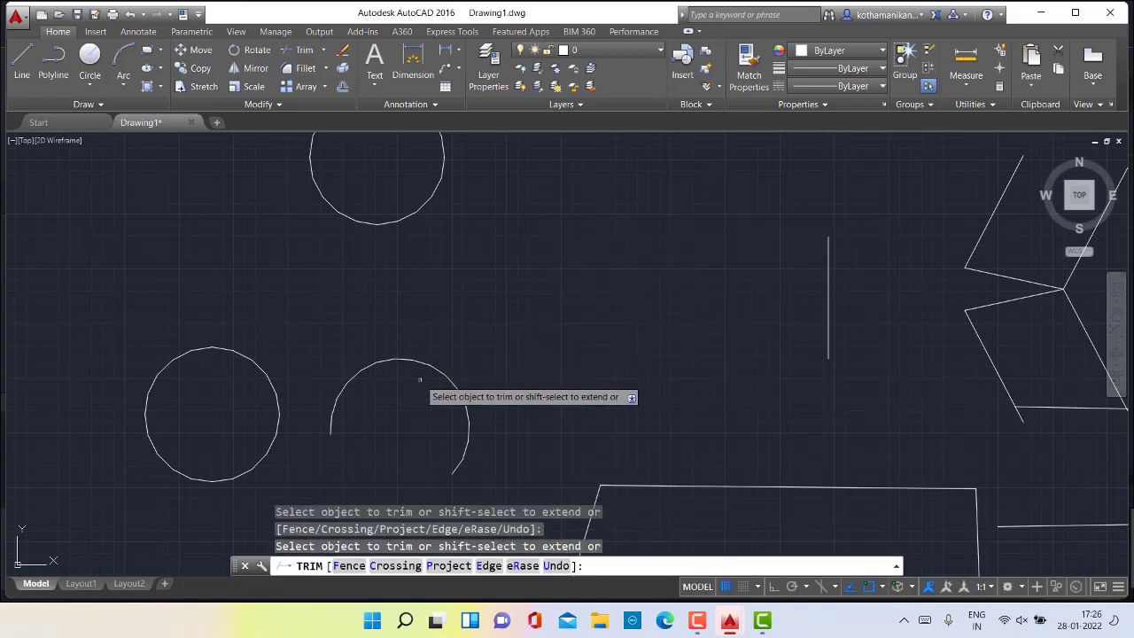
# Step: Trim the mirrored polyline's short overhang past the near-horizontal line and the upper polyline's short segment leading to the shared corner
pyautogui.scroll(-7, 480, 362)
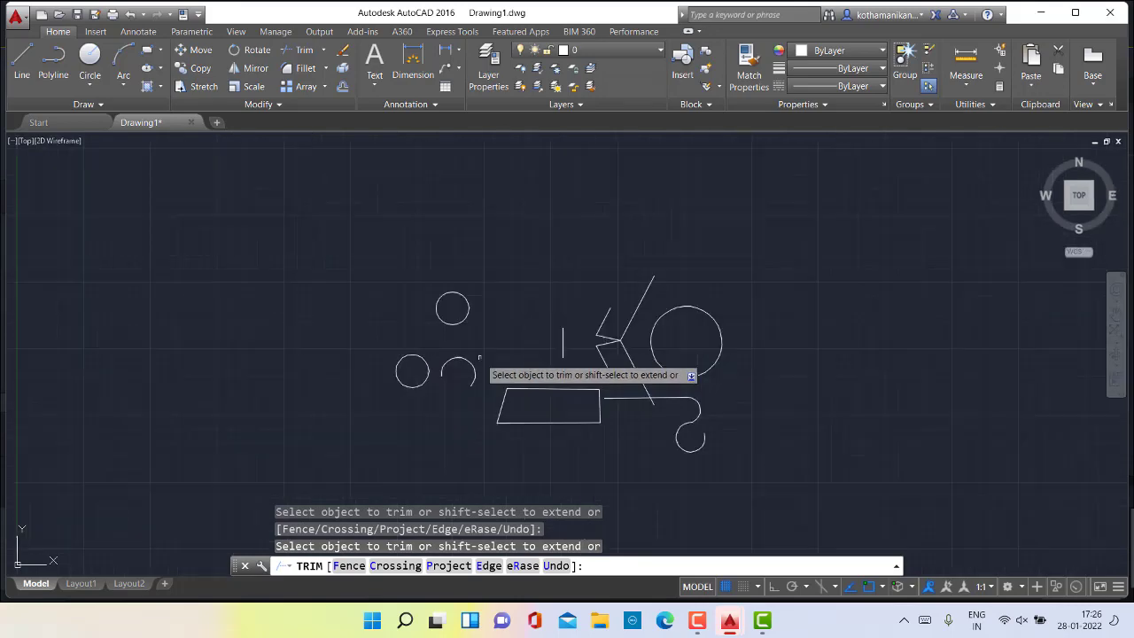
pyautogui.scroll(5, 549, 390)
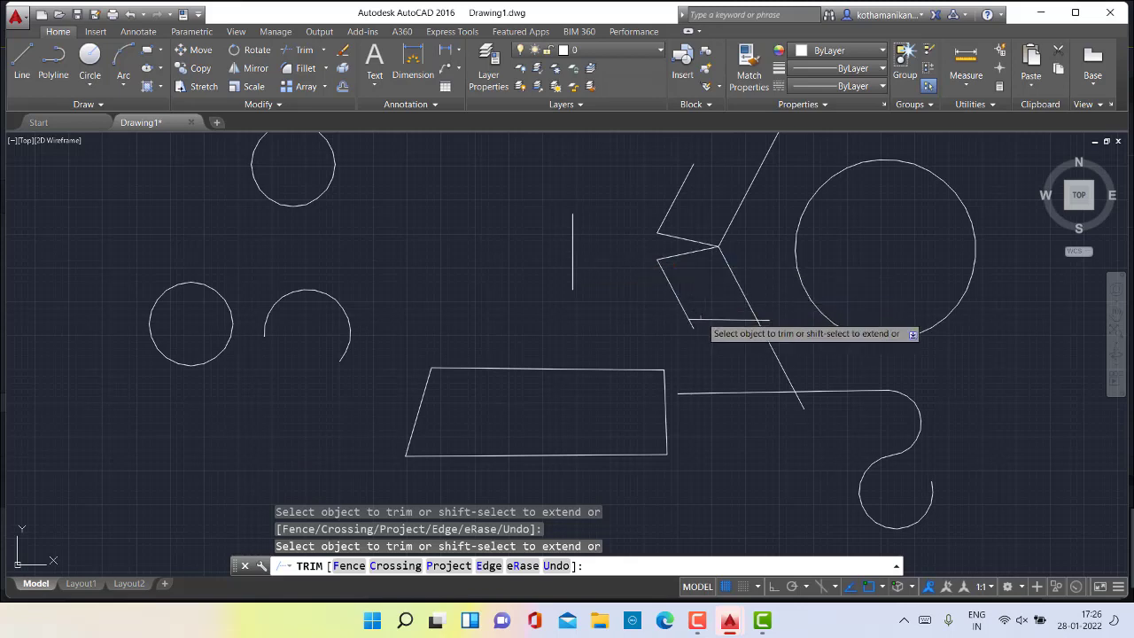
pyautogui.click(693, 326)
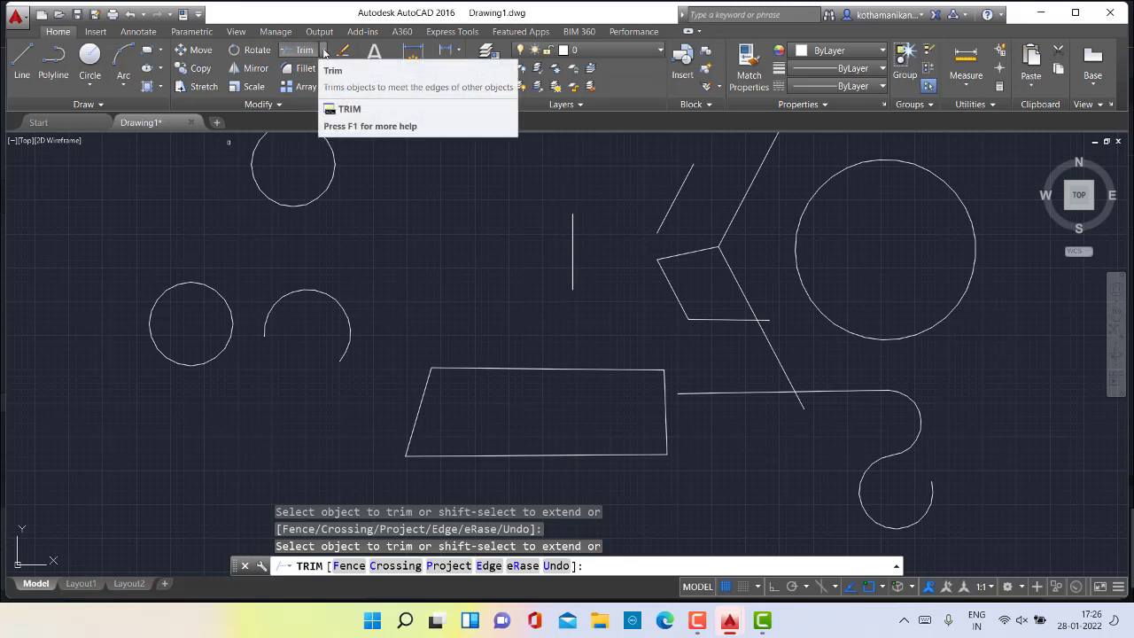
pyautogui.click(324, 51)
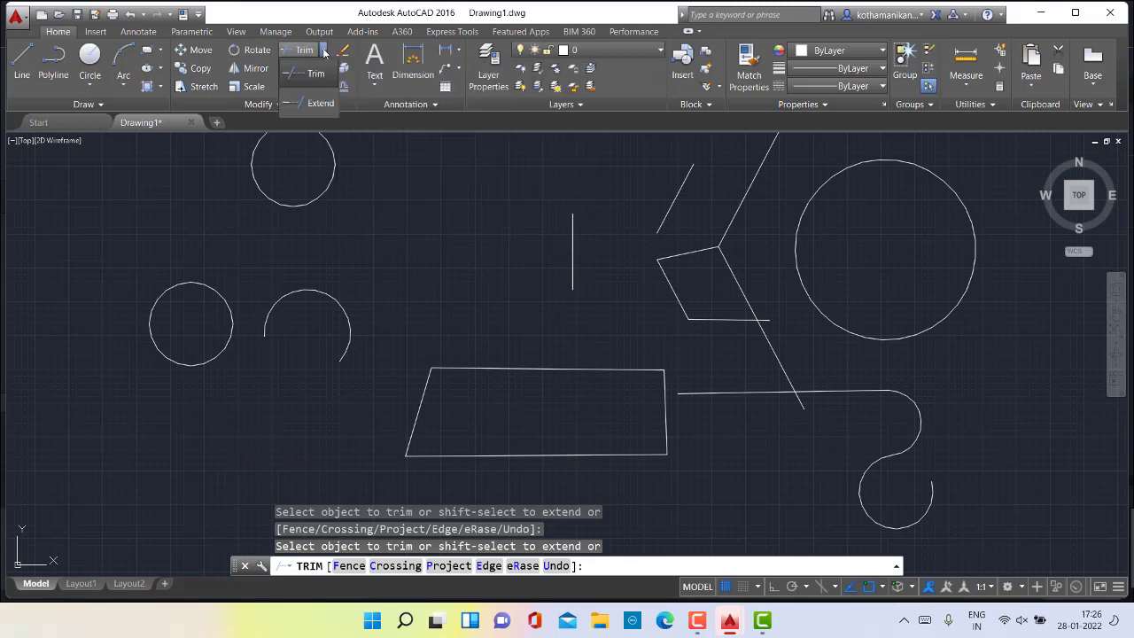
pyautogui.click(321, 103)
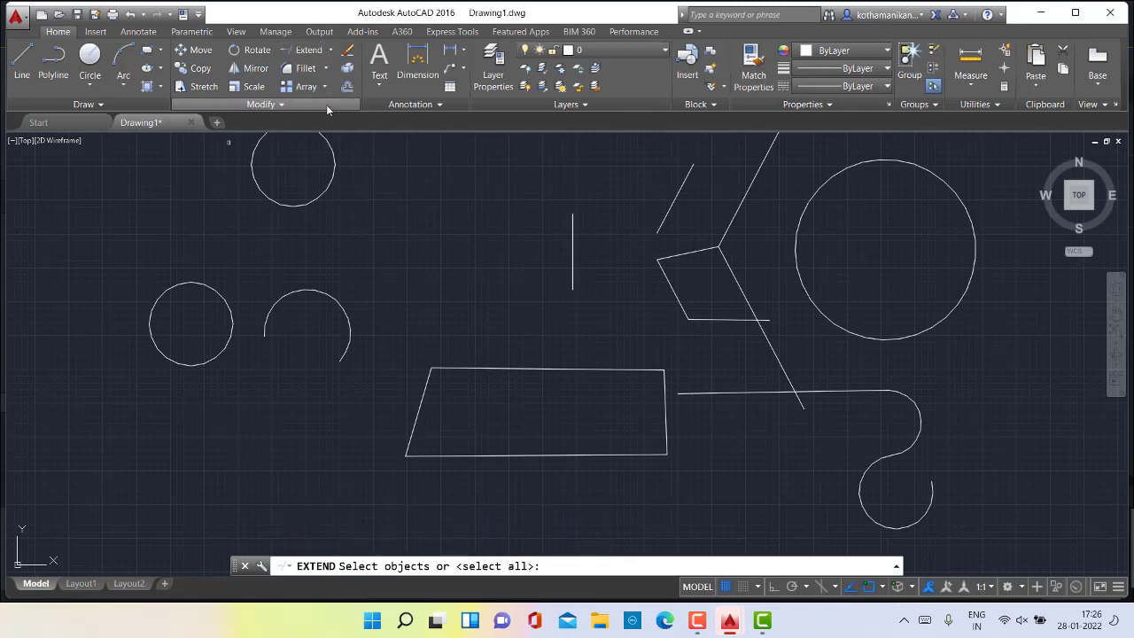
pyautogui.scroll(2, 546, 315)
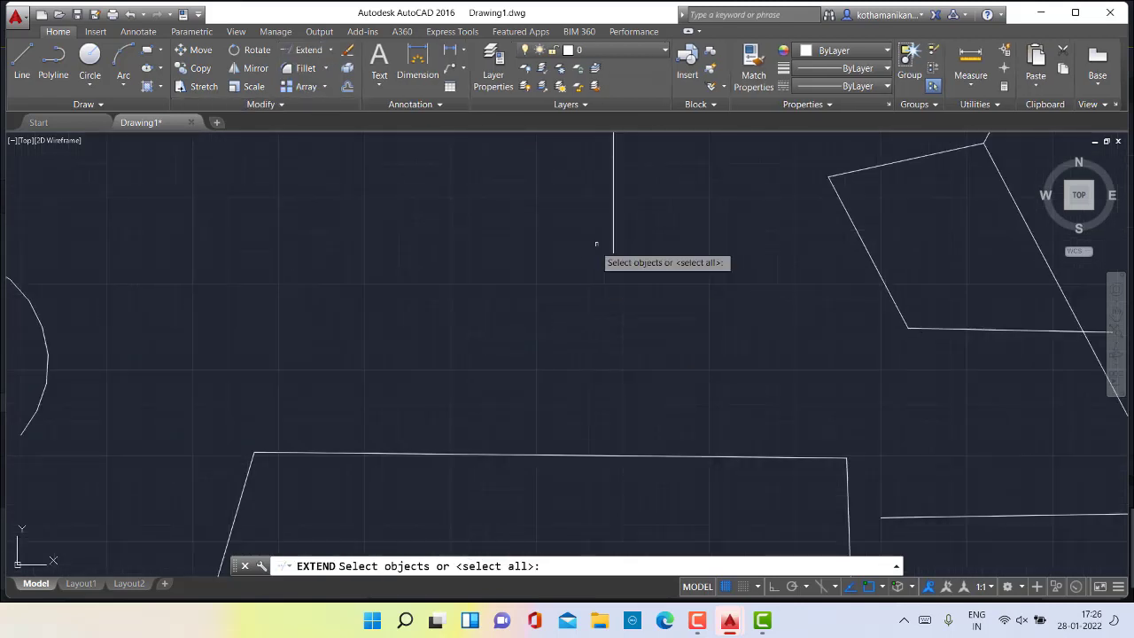
pyautogui.click(612, 234)
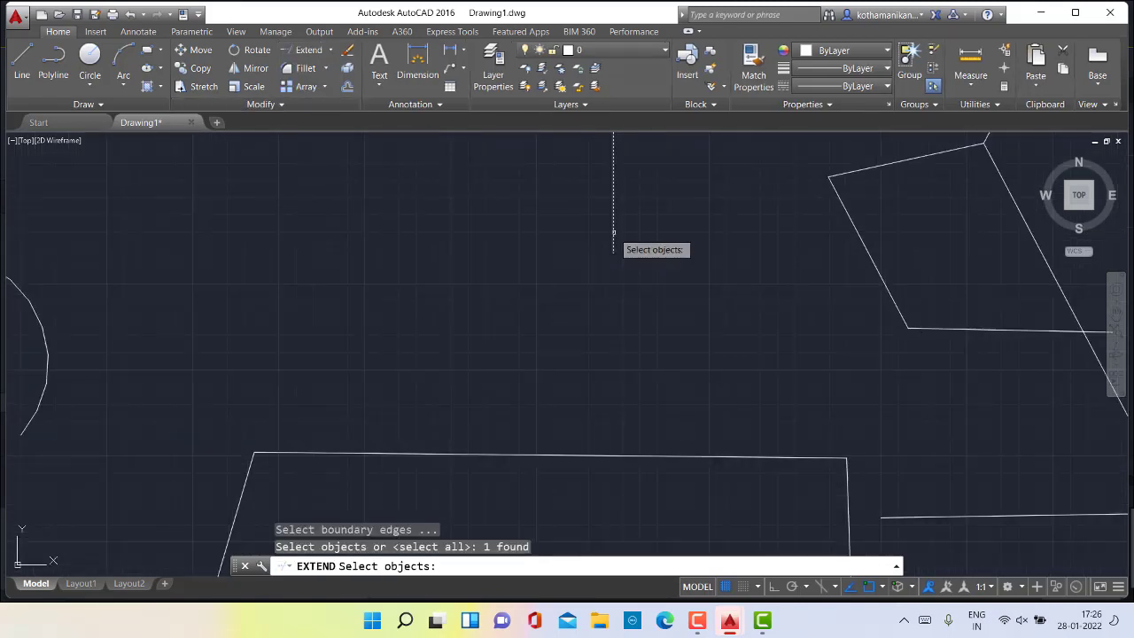
pyautogui.press('Return')
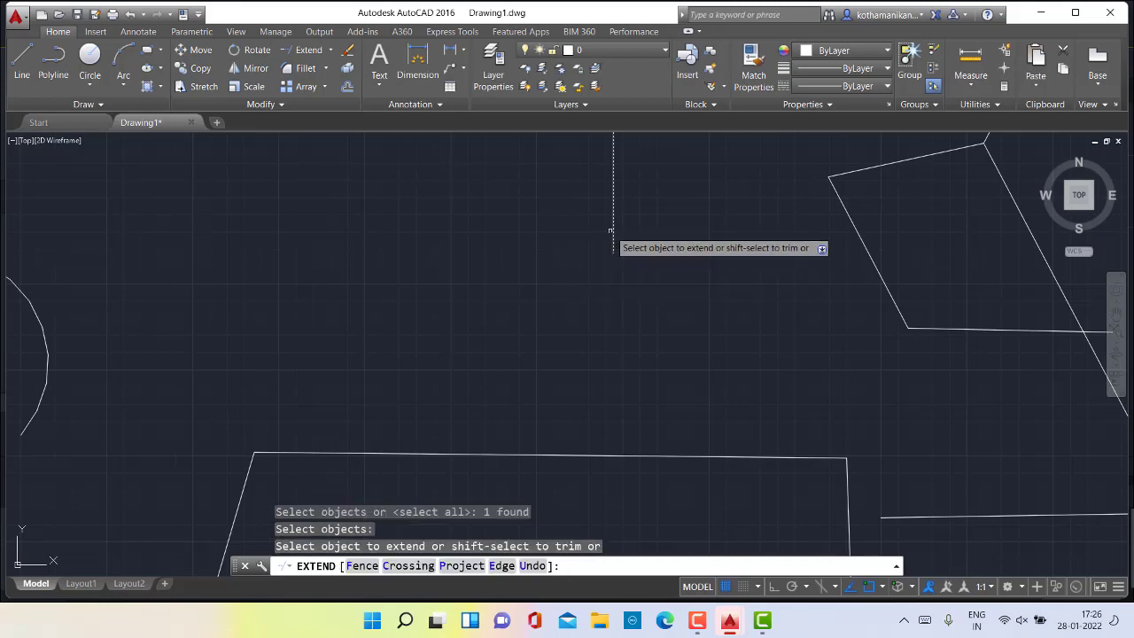
pyautogui.click(613, 226)
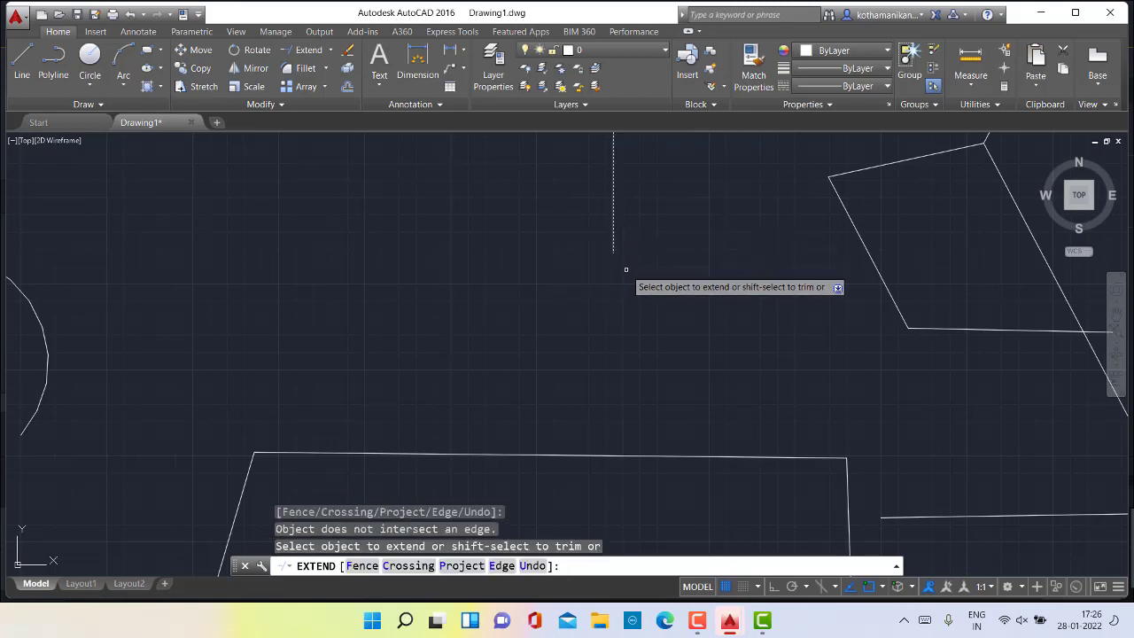
pyautogui.press('Escape')
pyautogui.press('Escape')
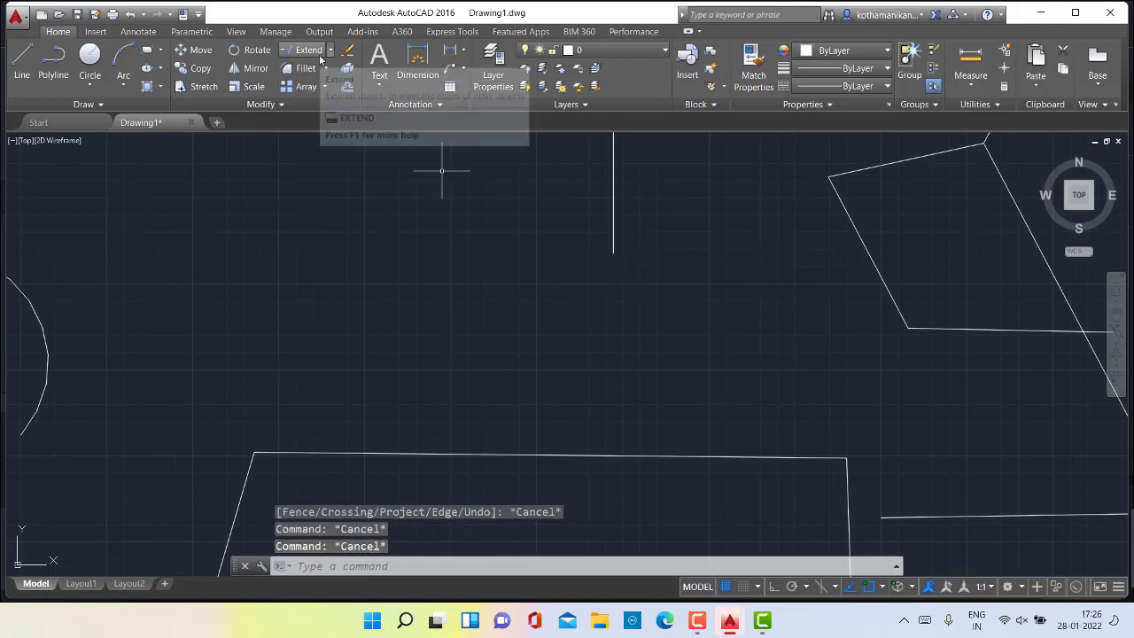
# Step: Extend the remaining vertical line, with all objects as boundaries, down to the quadrilateral's top edge and on to its bottom edge
pyautogui.click(306, 50)
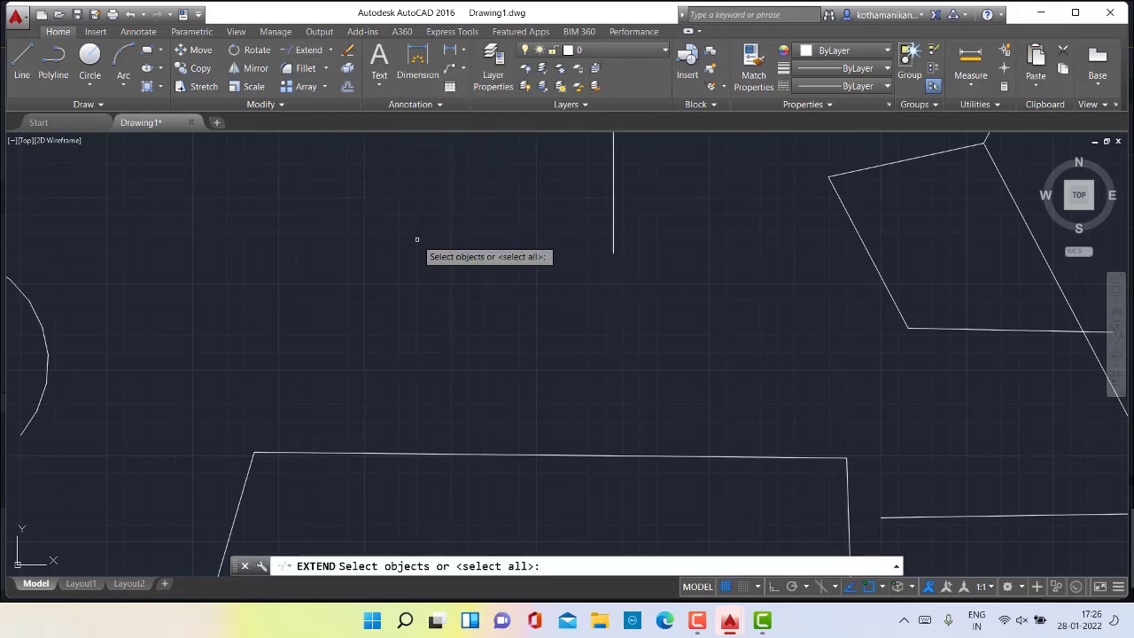
pyautogui.press('Return')
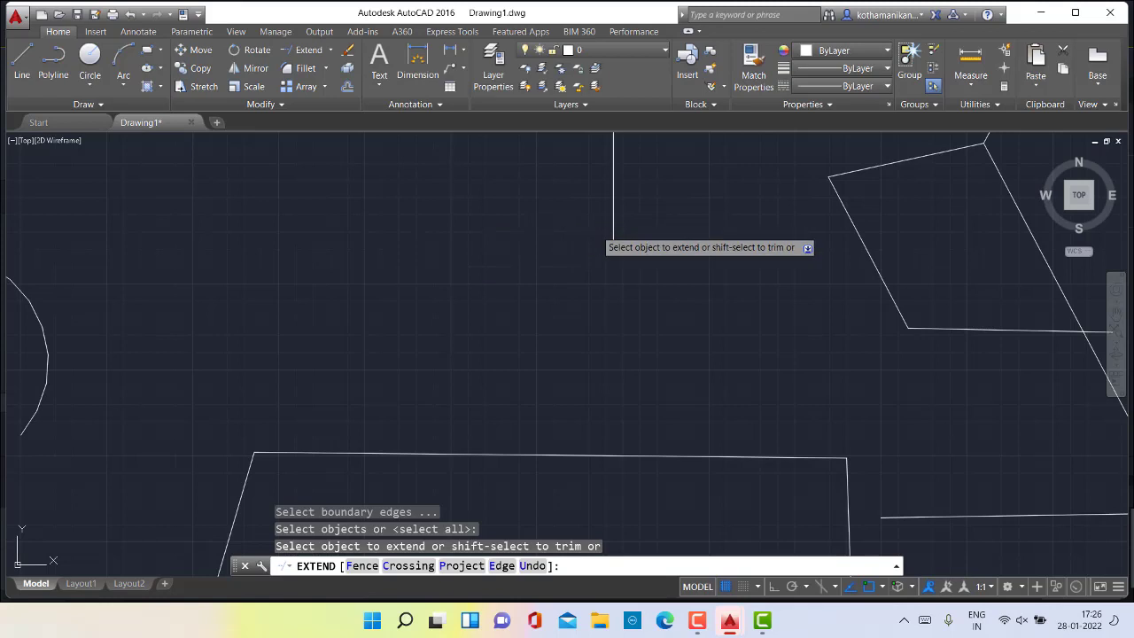
pyautogui.click(612, 232)
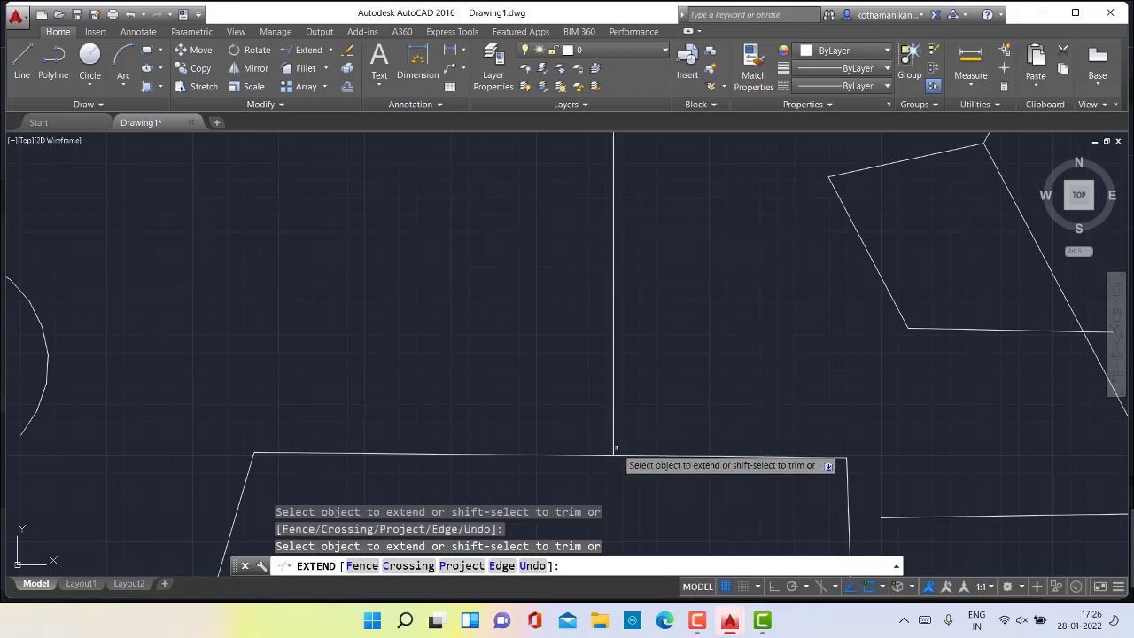
pyautogui.scroll(-6, 613, 454)
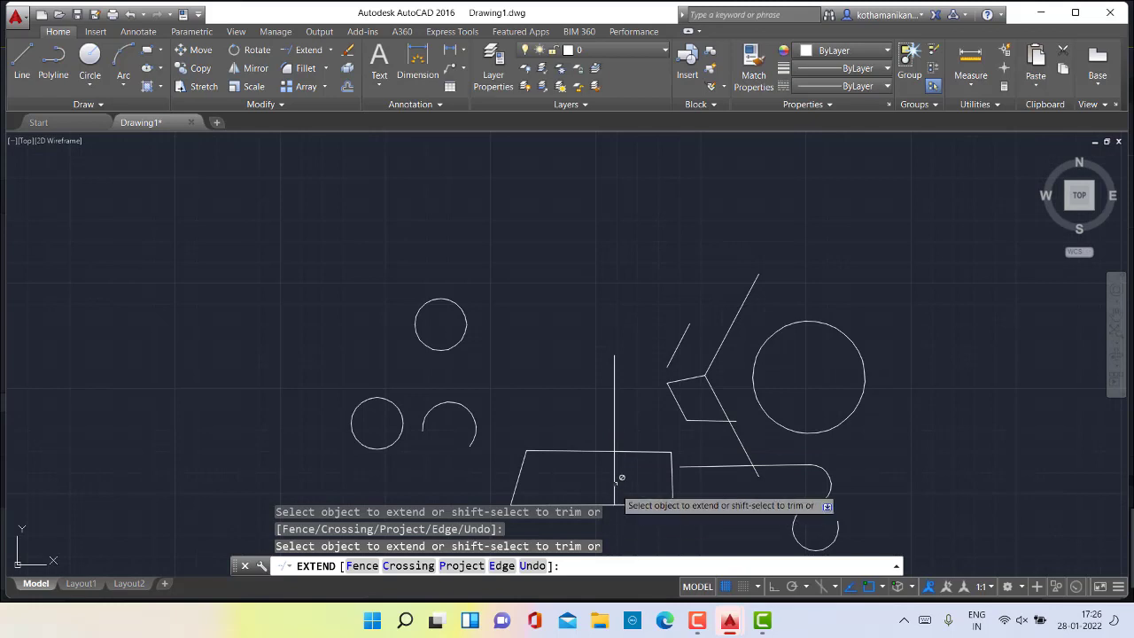
pyautogui.scroll(-3, 619, 471)
pyautogui.moveTo(617, 478); pyautogui.dragTo(613, 375, button='middle')
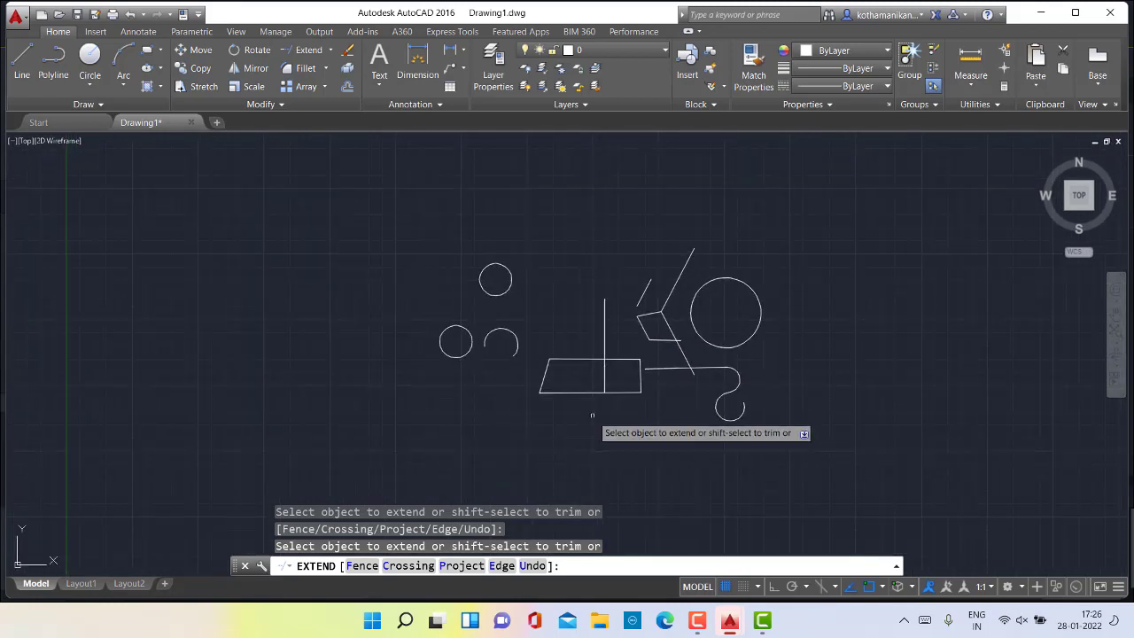
pyautogui.scroll(6, 592, 385)
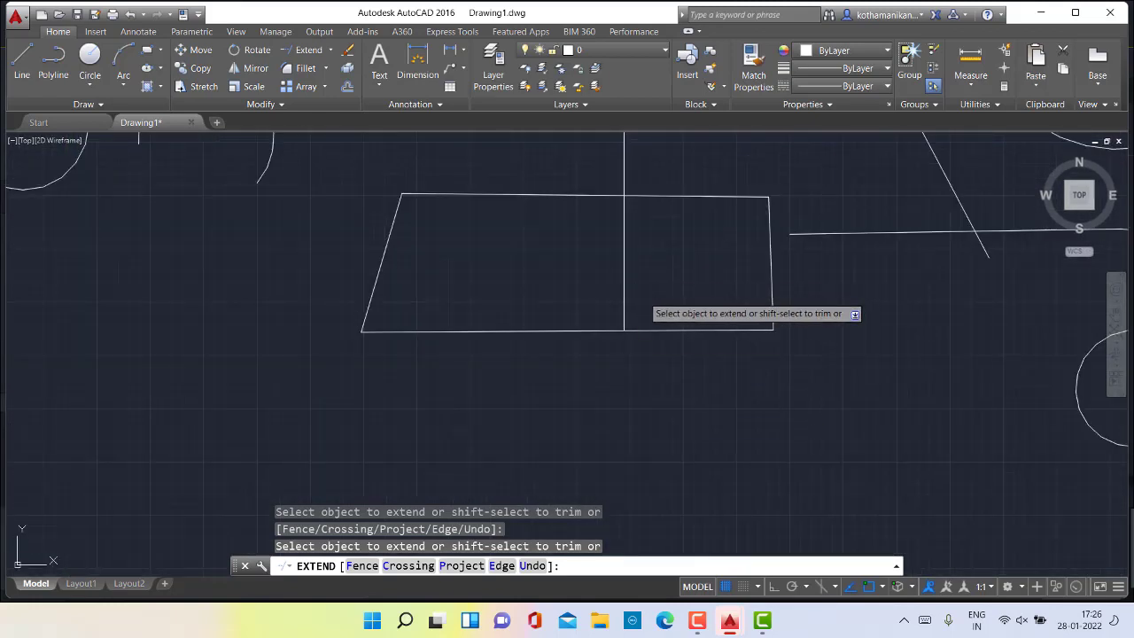
pyautogui.click(643, 329)
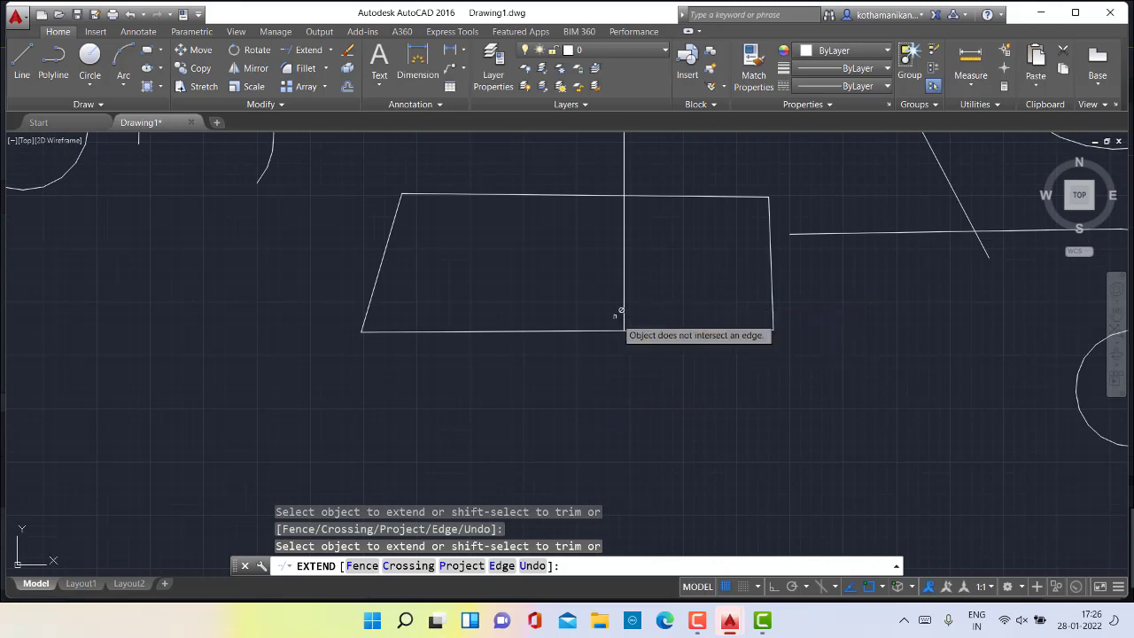
# Step: Try to fillet the quadrilateral's lower-left corner, entering a 2" radius and picking two points near the corner to define it
pyautogui.click(301, 70)
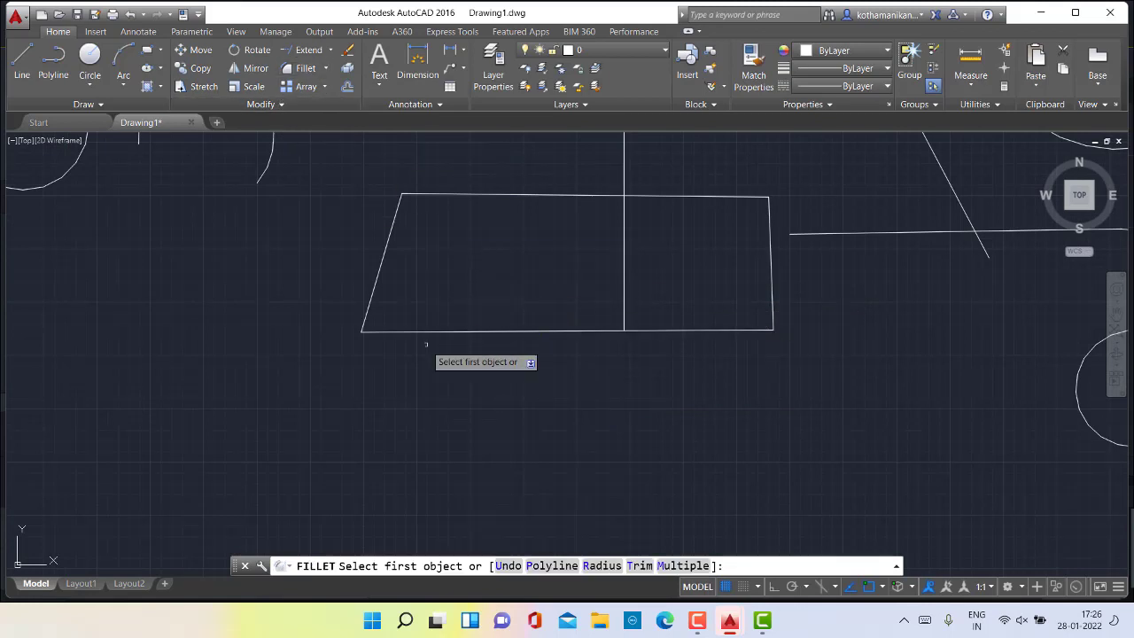
pyautogui.scroll(-2, 422, 337)
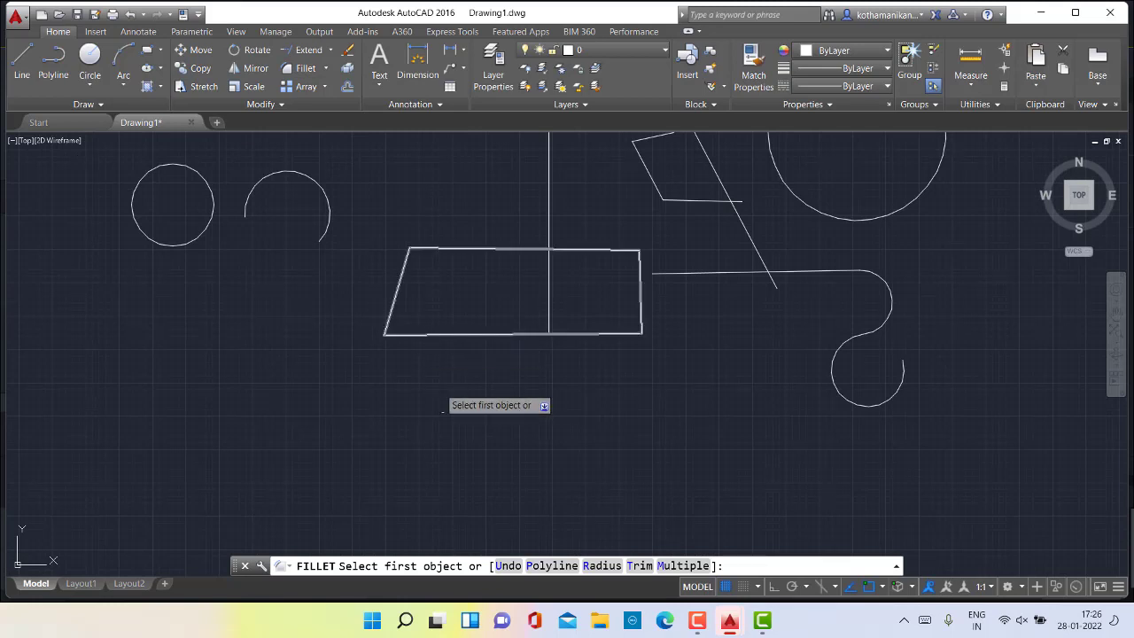
pyautogui.click(602, 566)
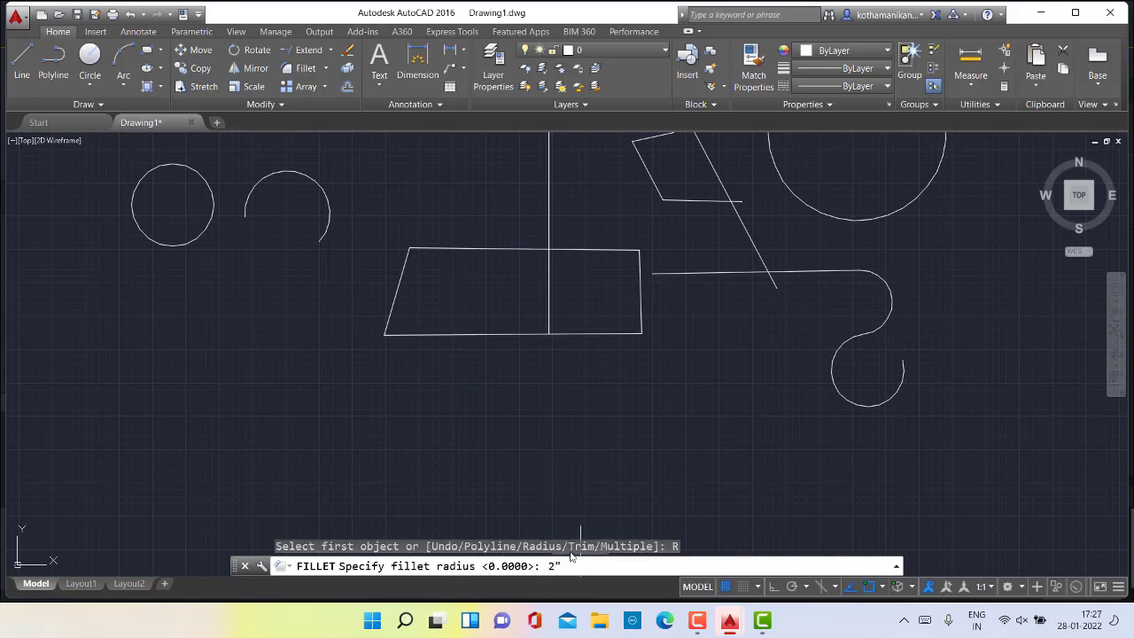
pyautogui.press('Return')
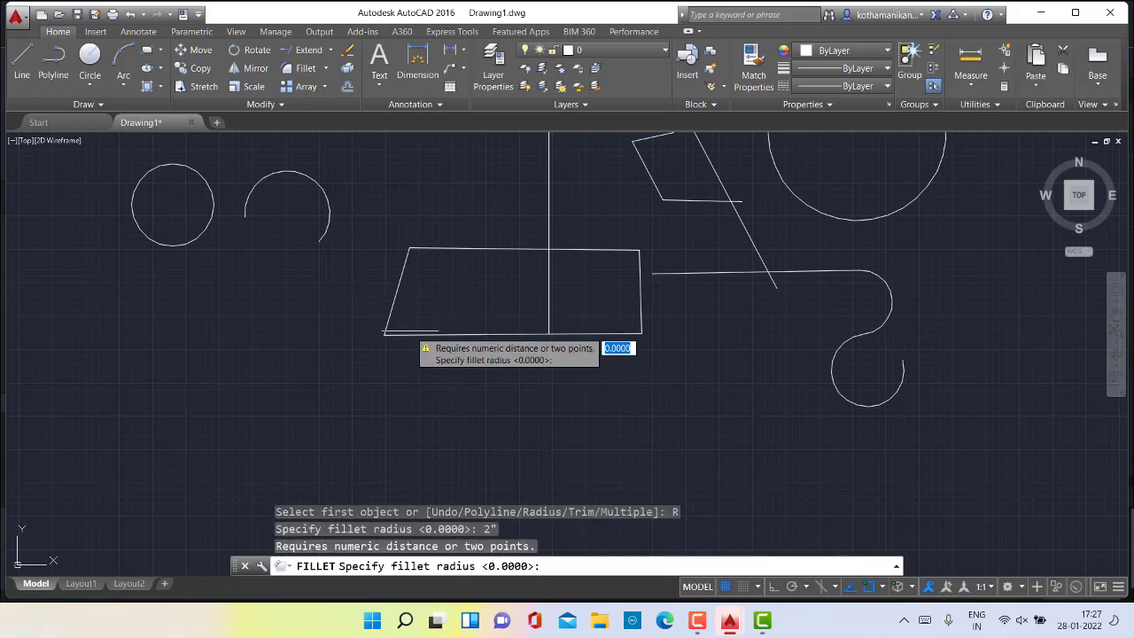
pyautogui.click(384, 333)
pyautogui.click(403, 327)
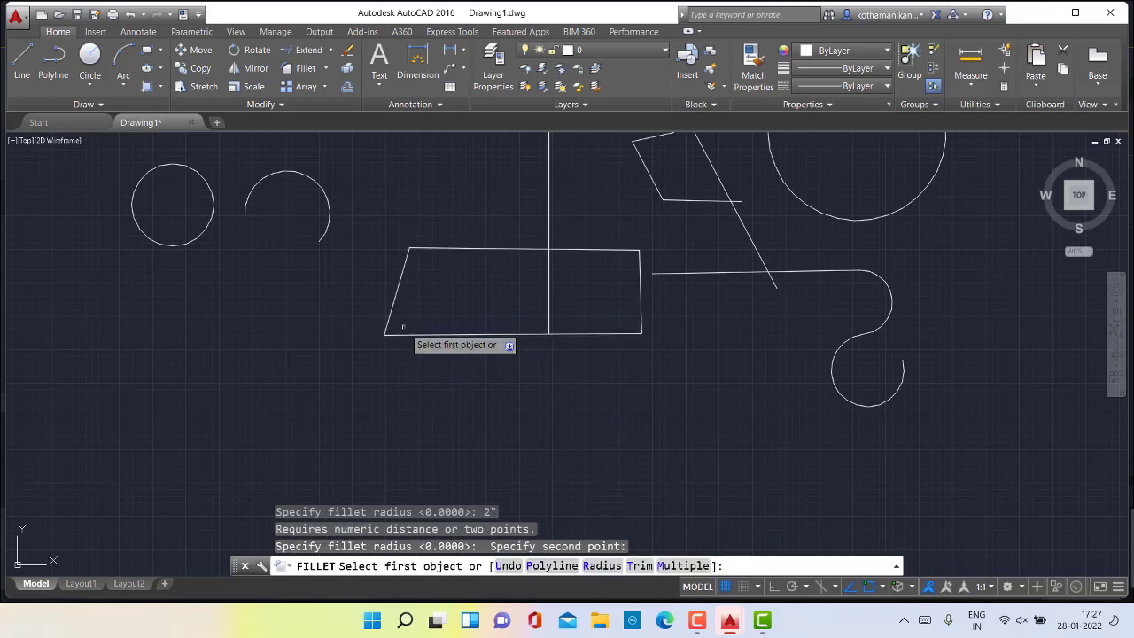
pyautogui.click(394, 330)
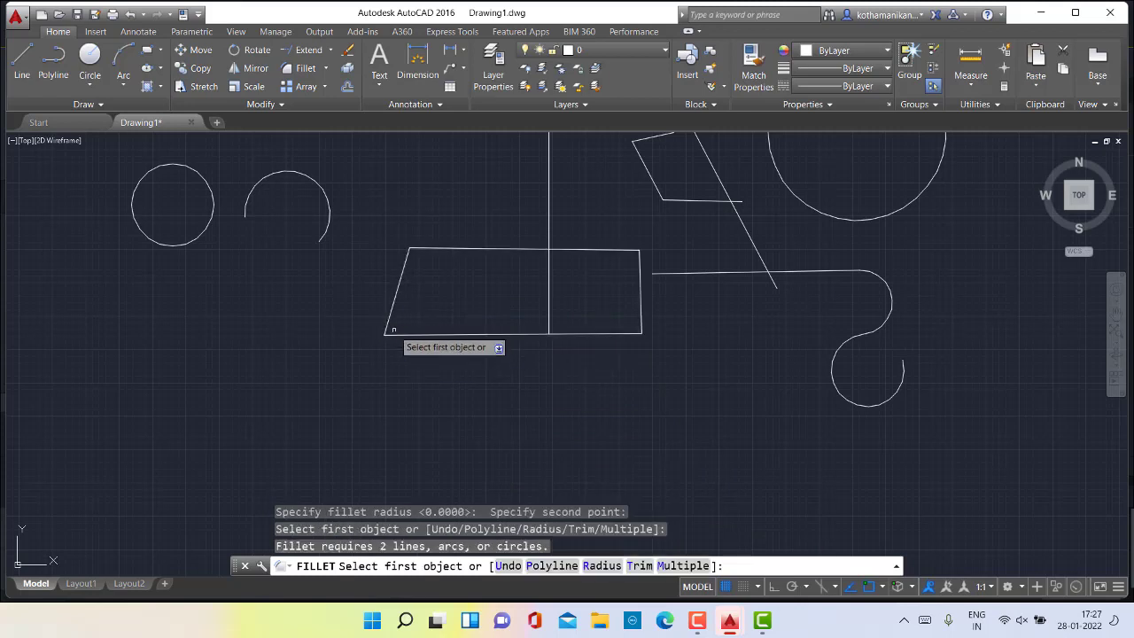
pyautogui.click(394, 331)
pyautogui.scroll(4, 394, 332)
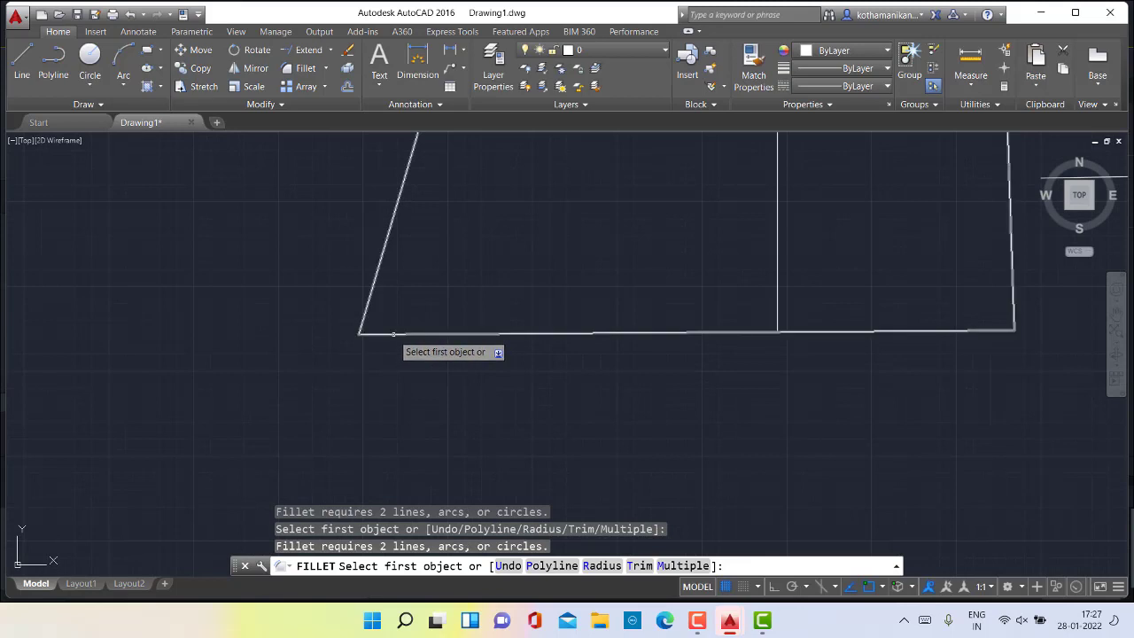
pyautogui.press('Escape')
pyautogui.press('Escape')
pyautogui.press('Escape')
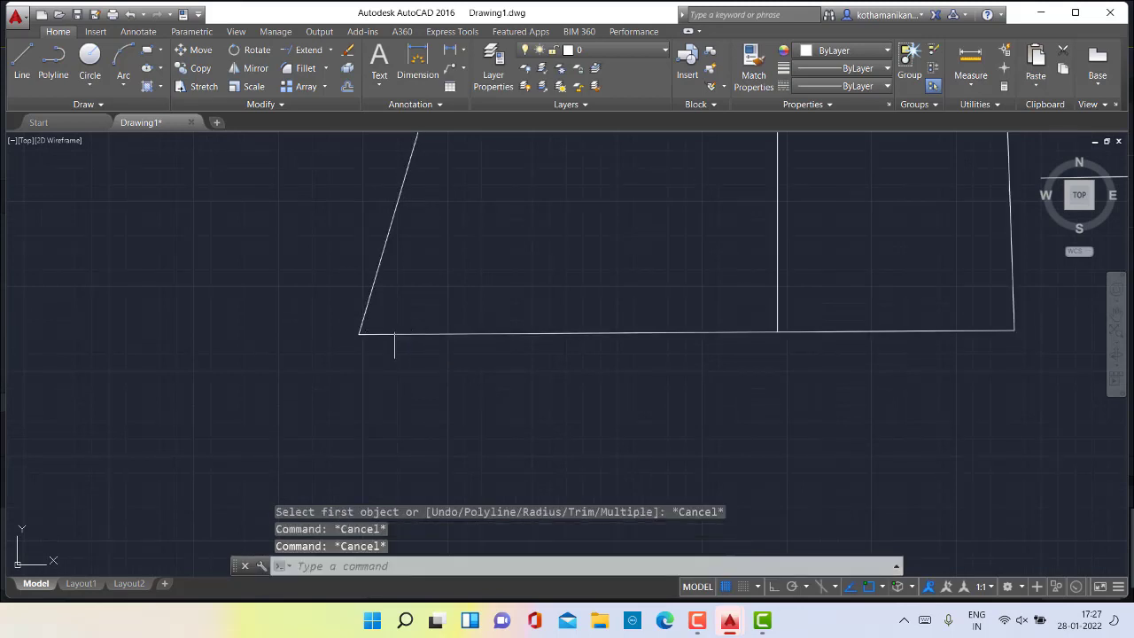
# Step: Try the lower-left corner fillet again, defining the radius from the corner to a point along the bottom edge
pyautogui.click(301, 68)
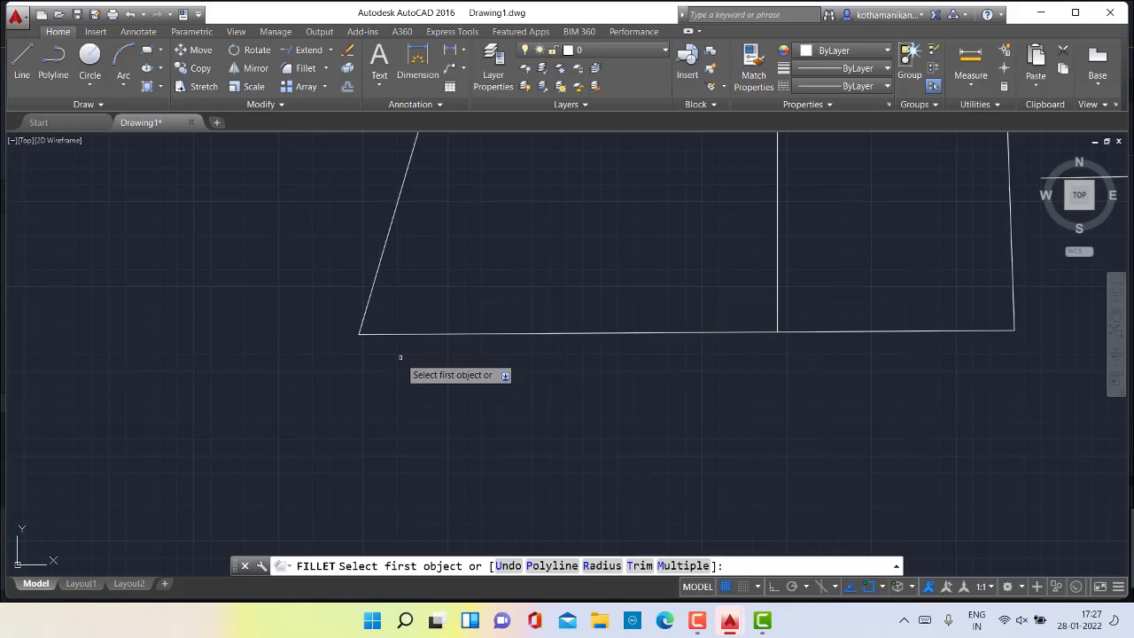
pyautogui.click(601, 565)
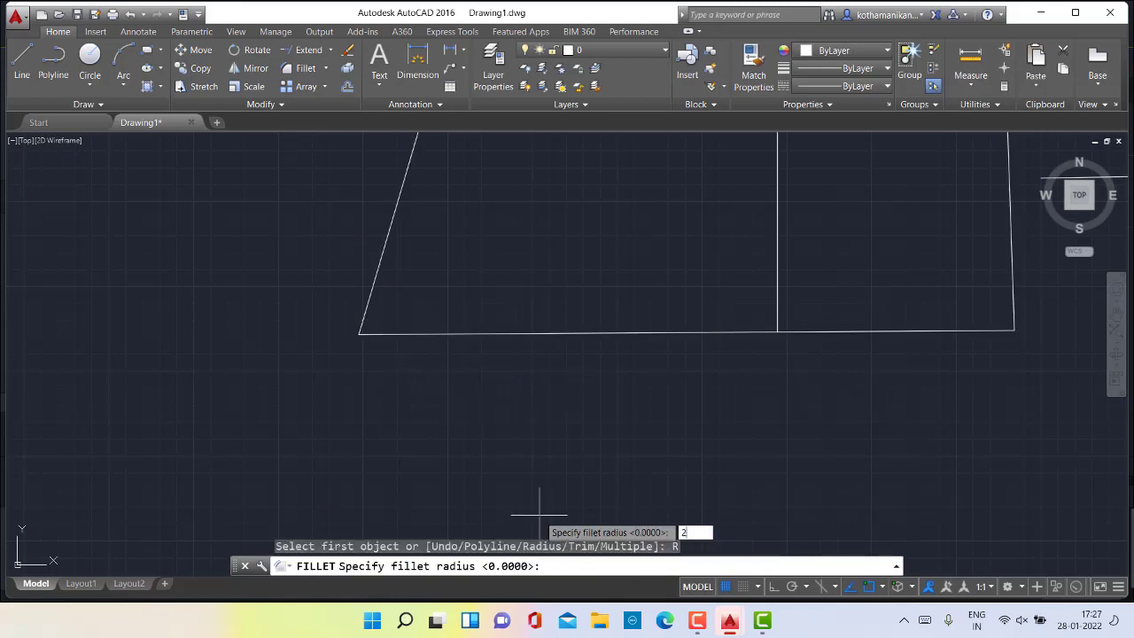
pyautogui.press('Return')
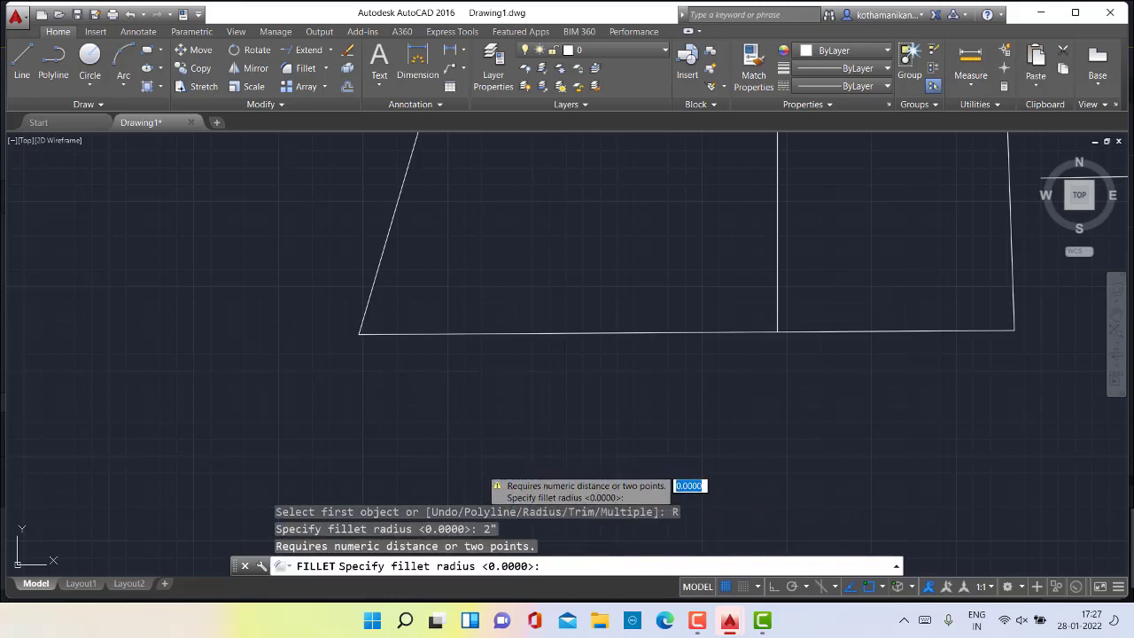
pyautogui.click(361, 330)
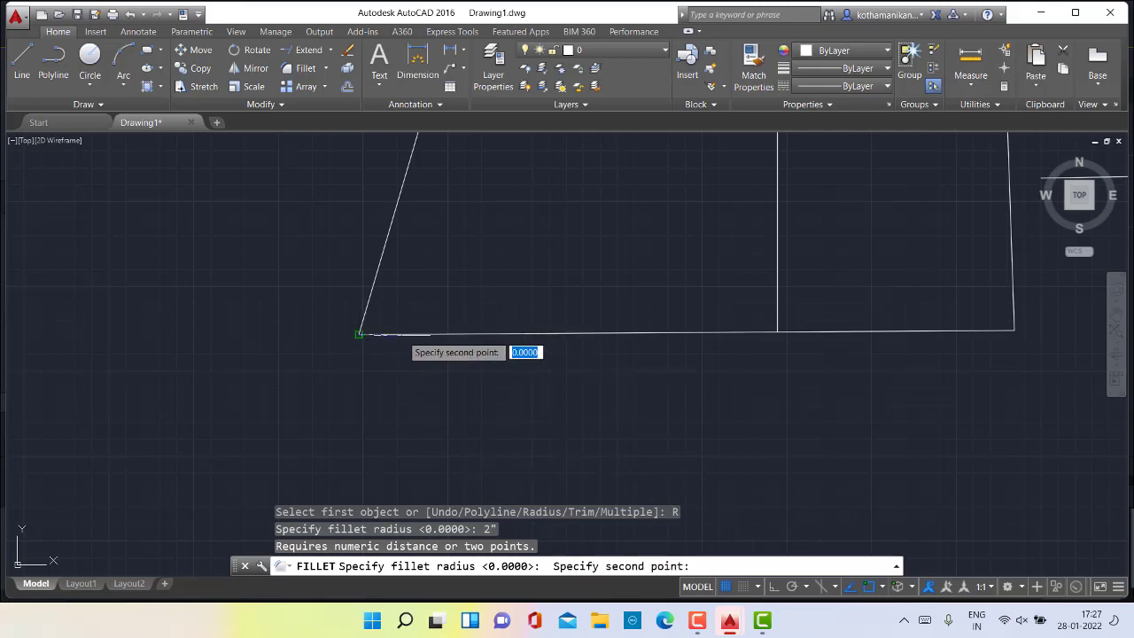
pyautogui.click(402, 333)
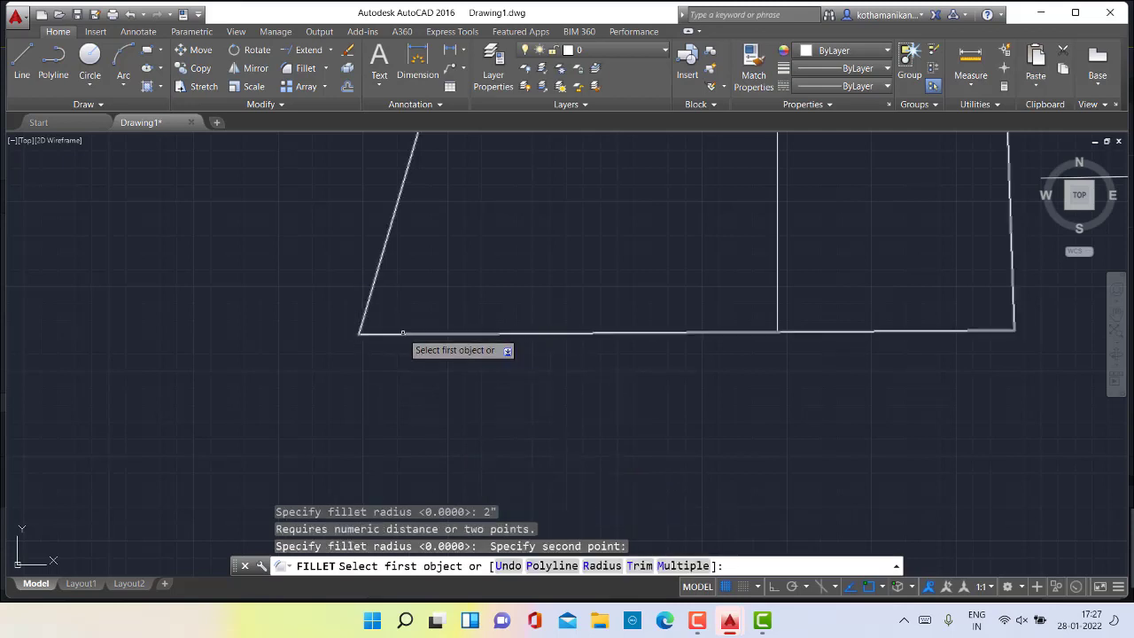
pyautogui.click(402, 333)
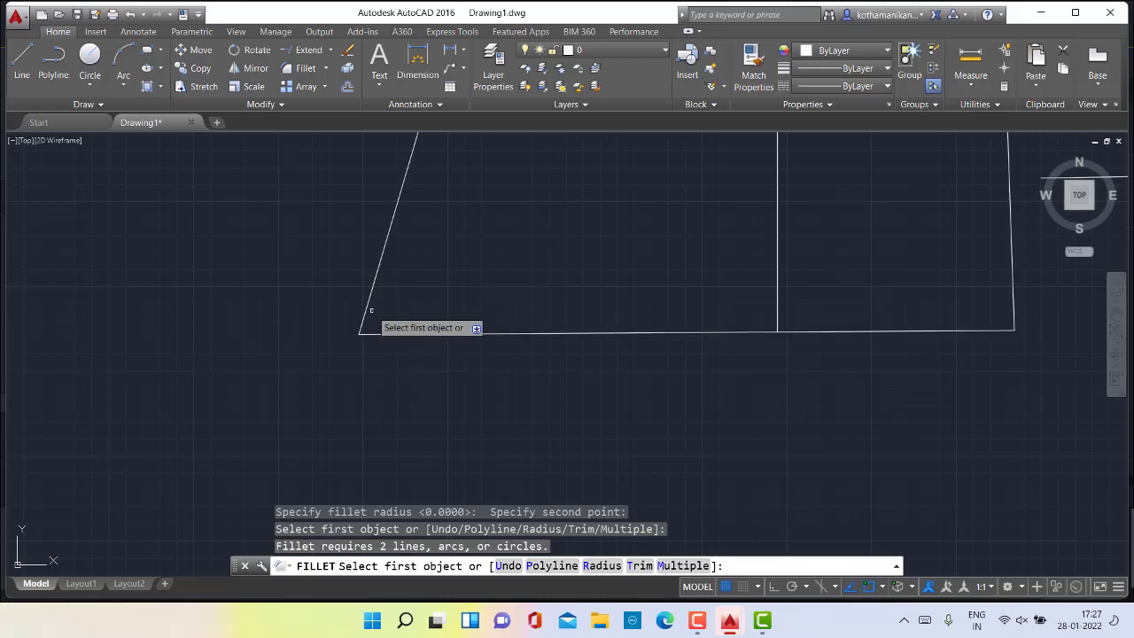
pyautogui.click(365, 308)
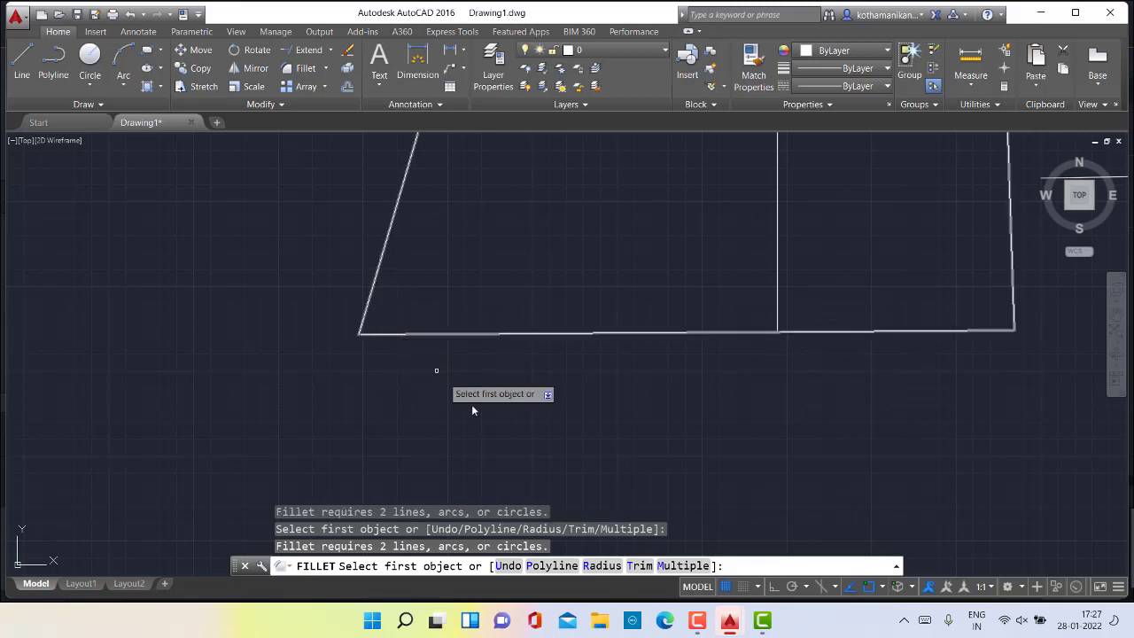
# Step: Try to fillet the bottom and slanted left edges with a re-entered 2" radius and the default radius, and cancel Fillet
pyautogui.click(602, 566)
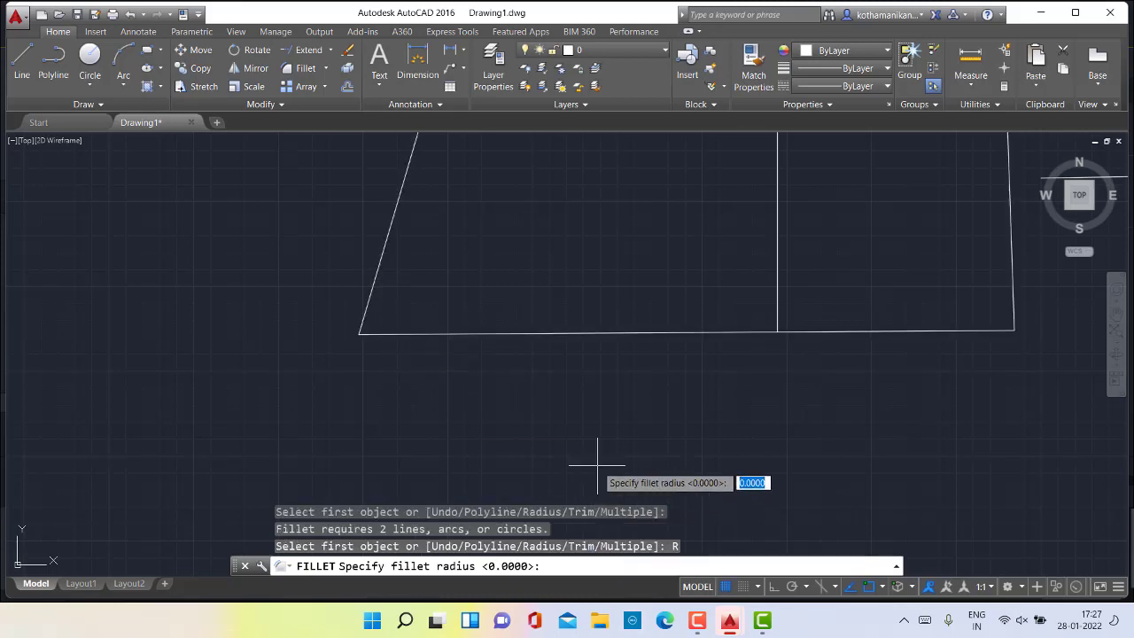
pyautogui.press('Return')
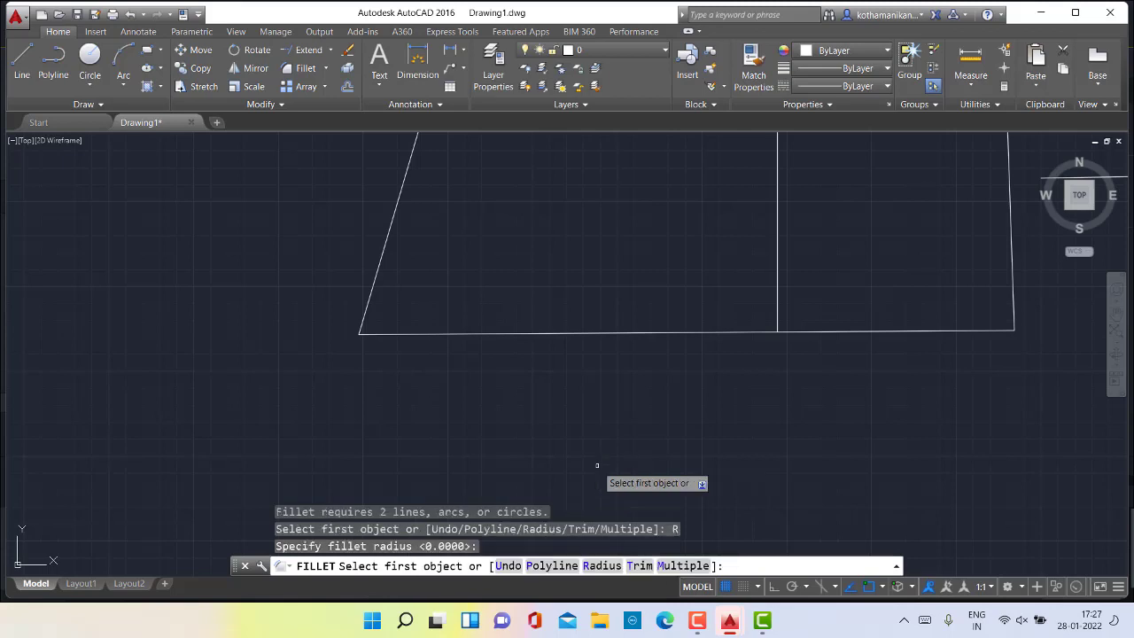
pyautogui.click(603, 566)
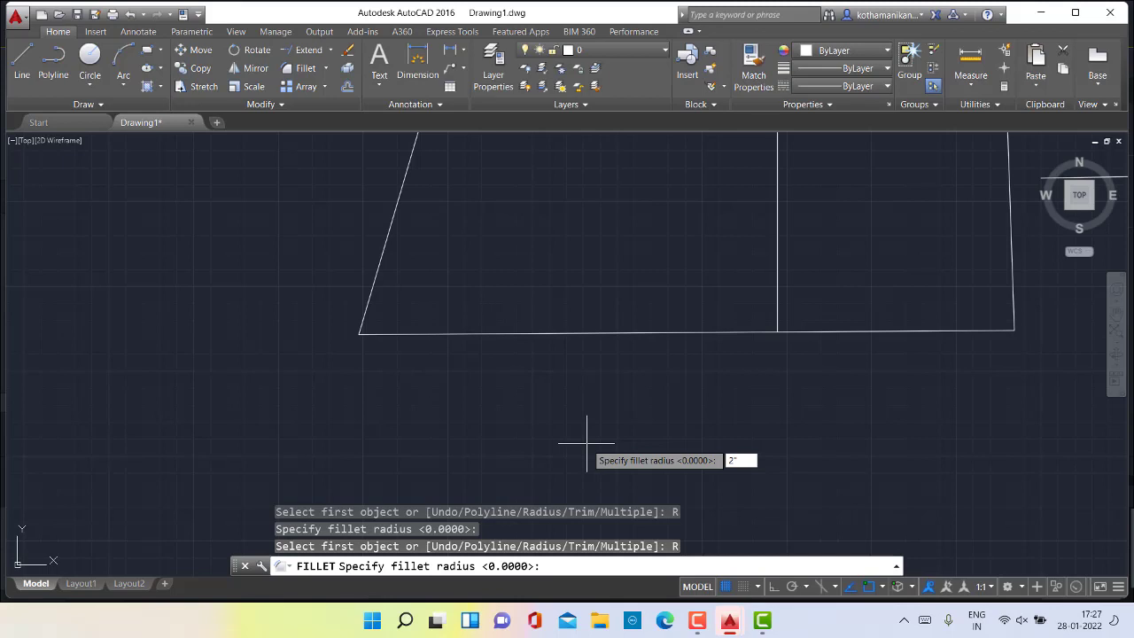
pyautogui.press('Return')
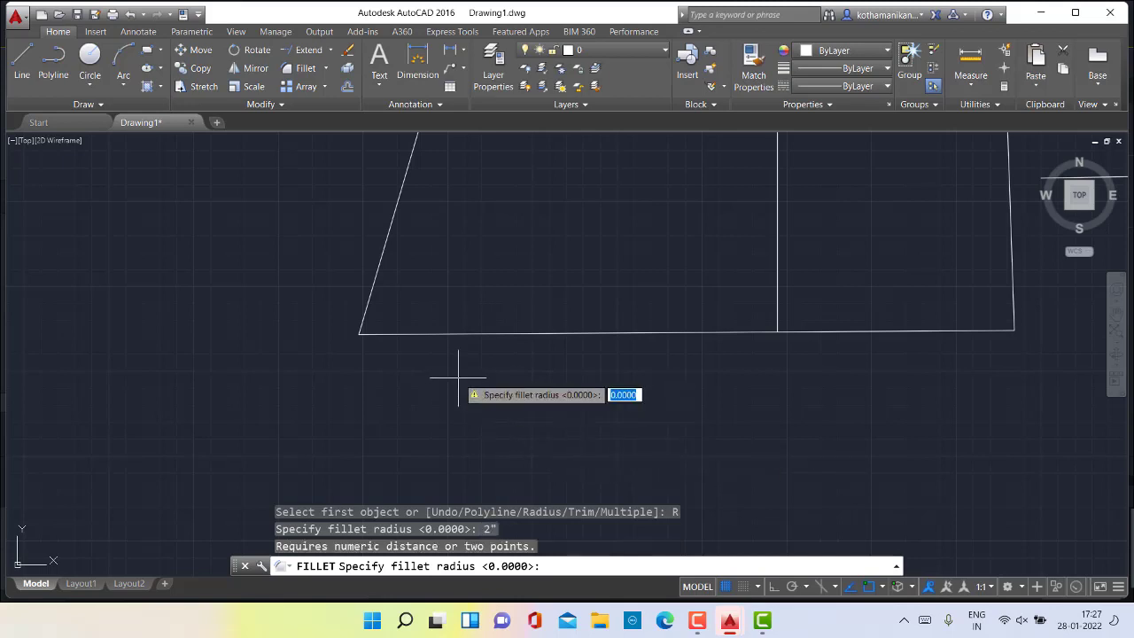
pyautogui.press('Return')
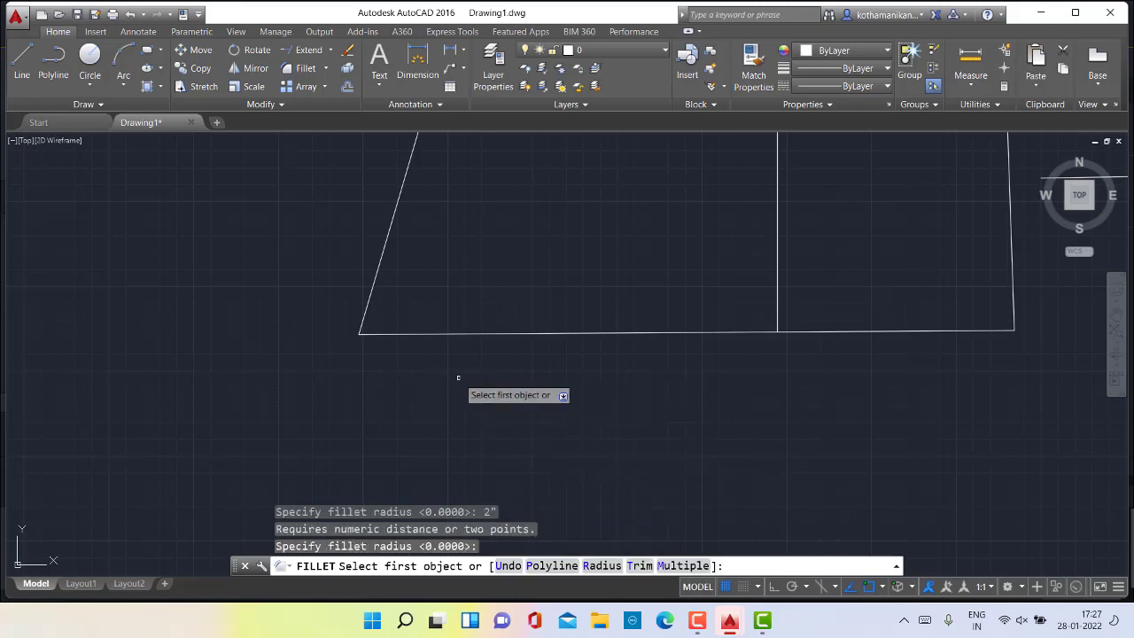
pyautogui.click(388, 334)
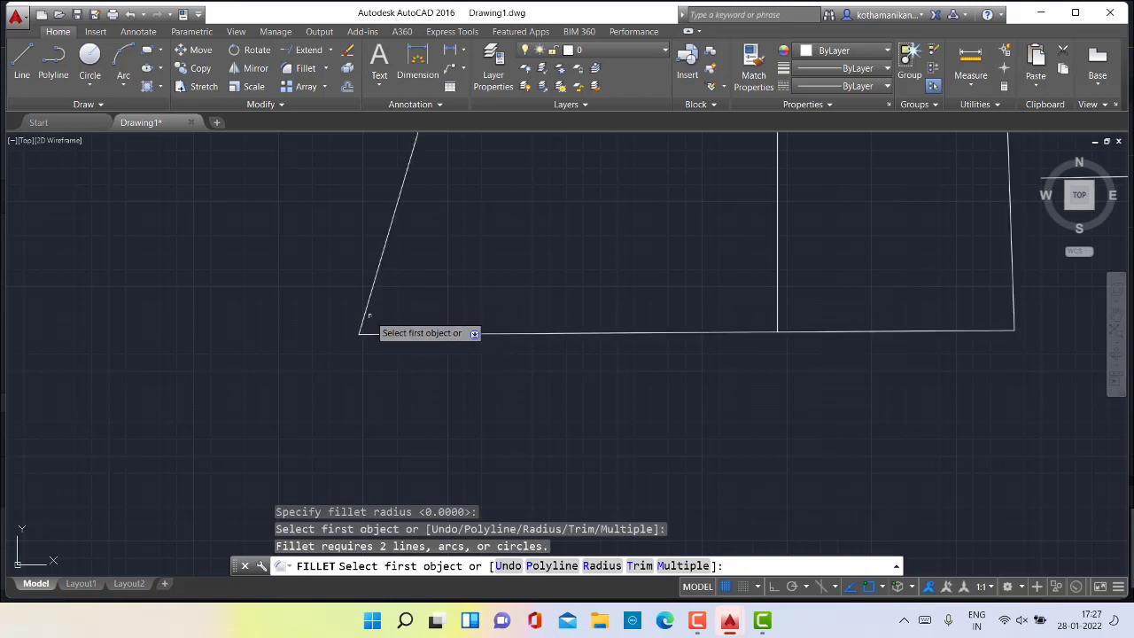
pyautogui.click(368, 315)
pyautogui.press('Escape')
pyautogui.press('Escape')
pyautogui.press('Escape')
pyautogui.press('Escape')
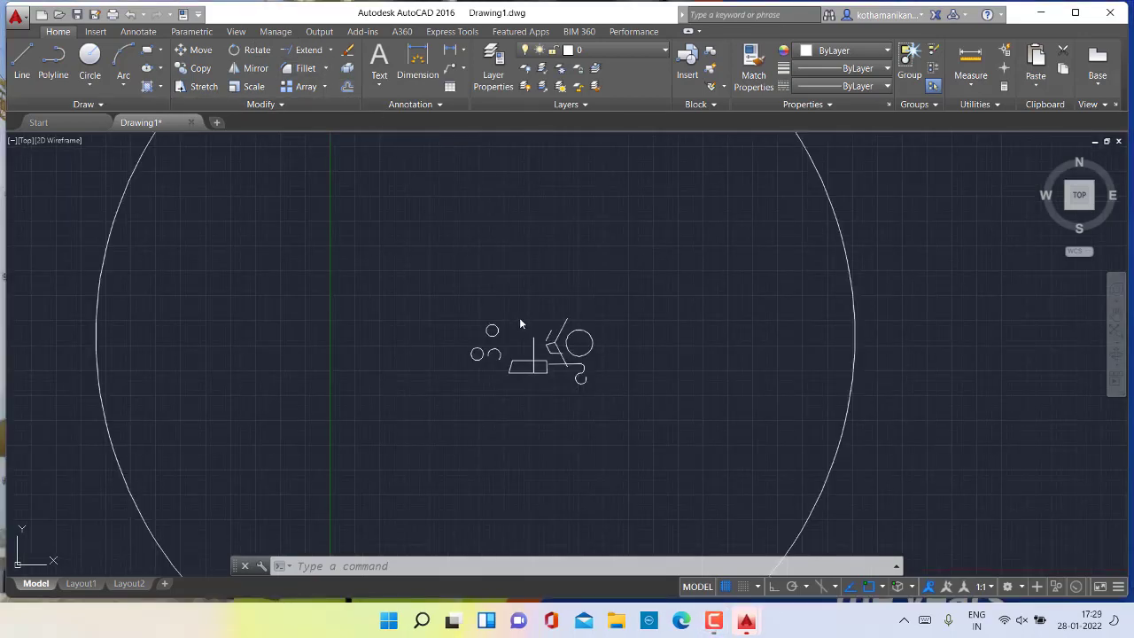
# Step: Try an associative rectangular array of the small circles, arc, vertical line and quadrilateral with 4 columns and 3 rows, and undo it
pyautogui.scroll(2, 523, 318)
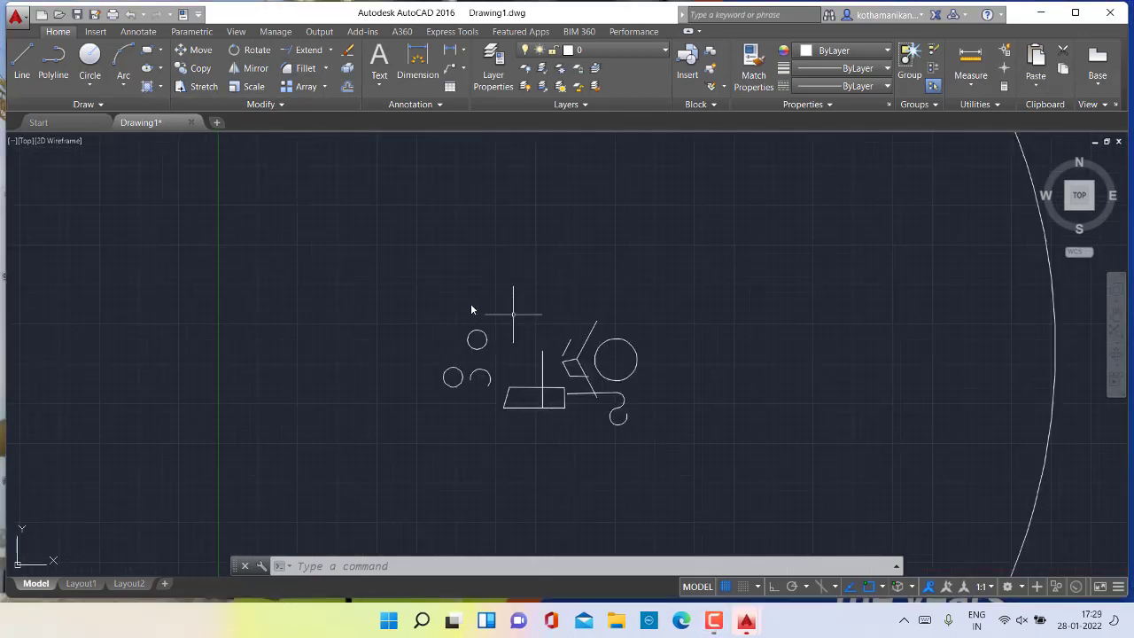
pyautogui.click(299, 89)
pyautogui.moveTo(409, 284)
pyautogui.mouseDown()
pyautogui.moveTo(609, 409)
pyautogui.moveTo(470, 438)
pyautogui.mouseUp()
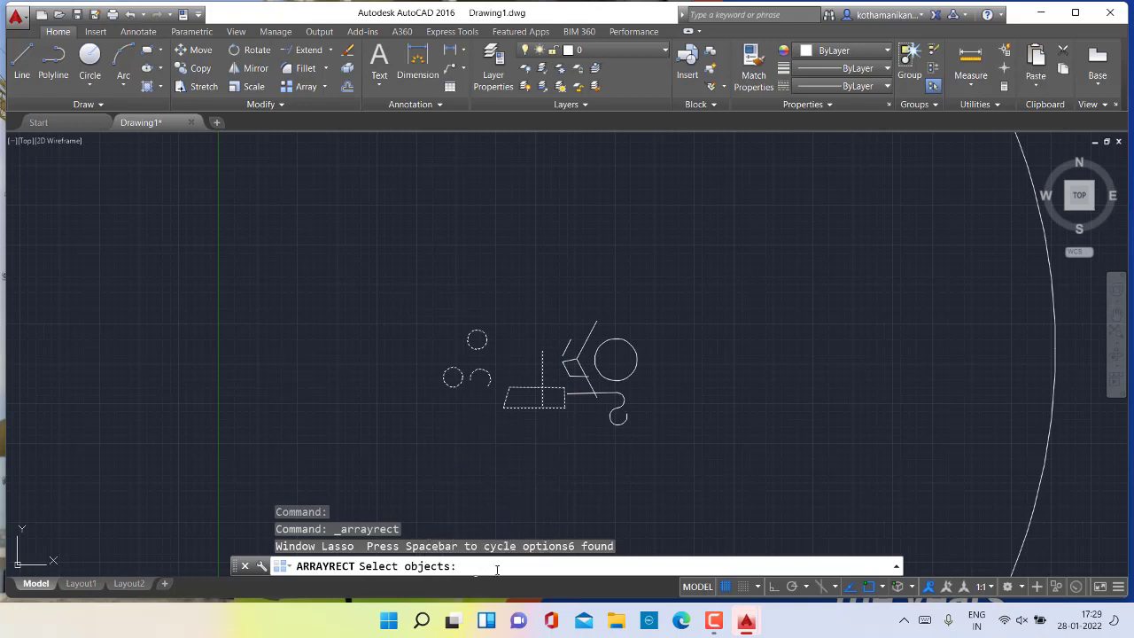
pyautogui.press('Return')
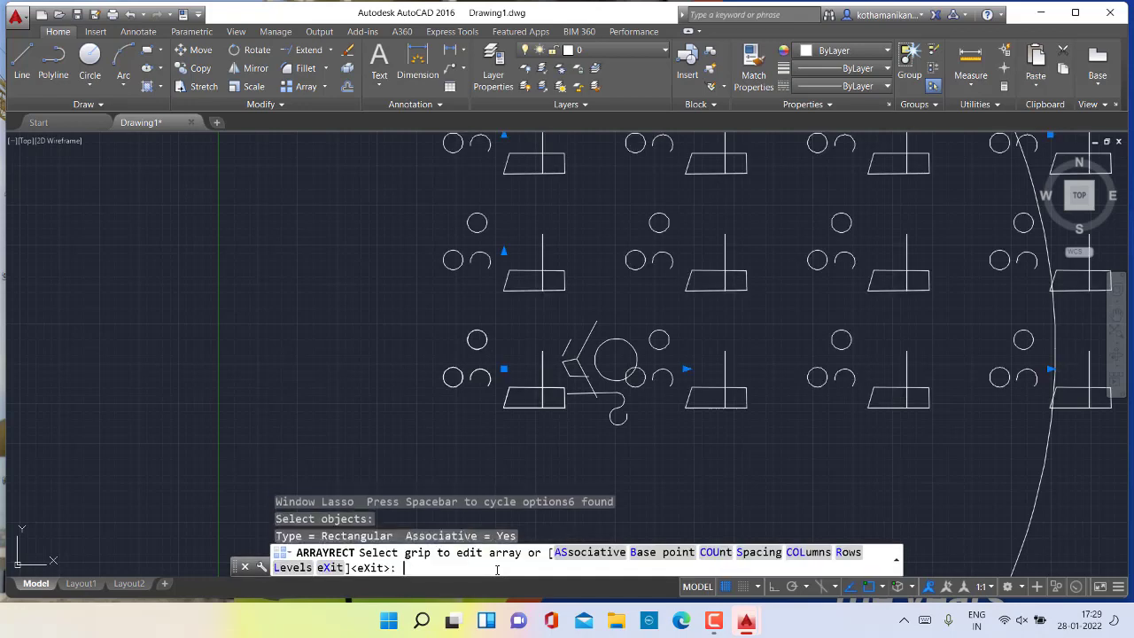
pyautogui.scroll(-3, 540, 417)
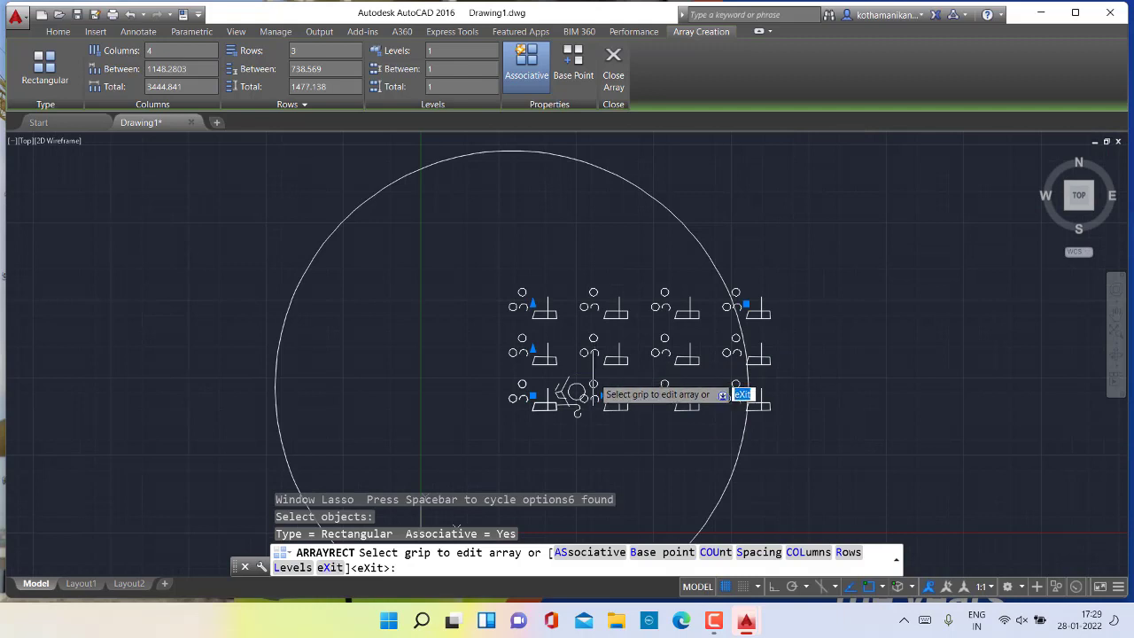
pyautogui.click(131, 15)
# Step: Offset the vertical line using the Through and Multiple options, placing three parallel copies on its left and two on its right
pyautogui.scroll(3, 385, 189)
pyautogui.moveTo(384, 190)
pyautogui.mouseDown(button='middle')
pyautogui.moveTo(393, 242)
pyautogui.moveTo(457, 326)
pyautogui.mouseUp(button='middle')
pyautogui.click(347, 86)
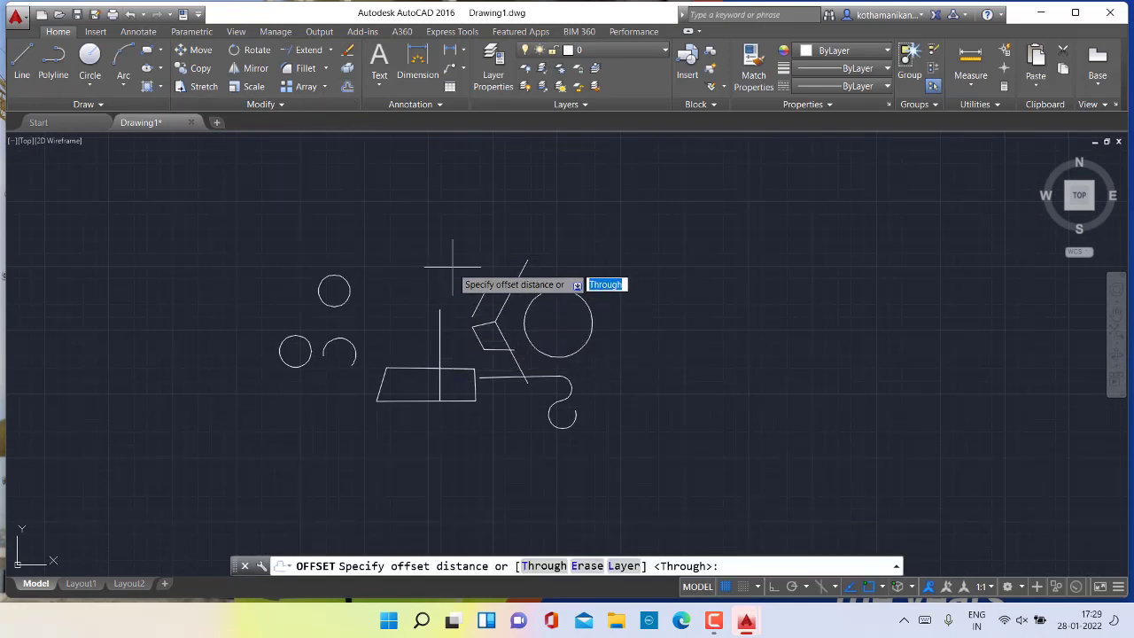
pyautogui.press('Return')
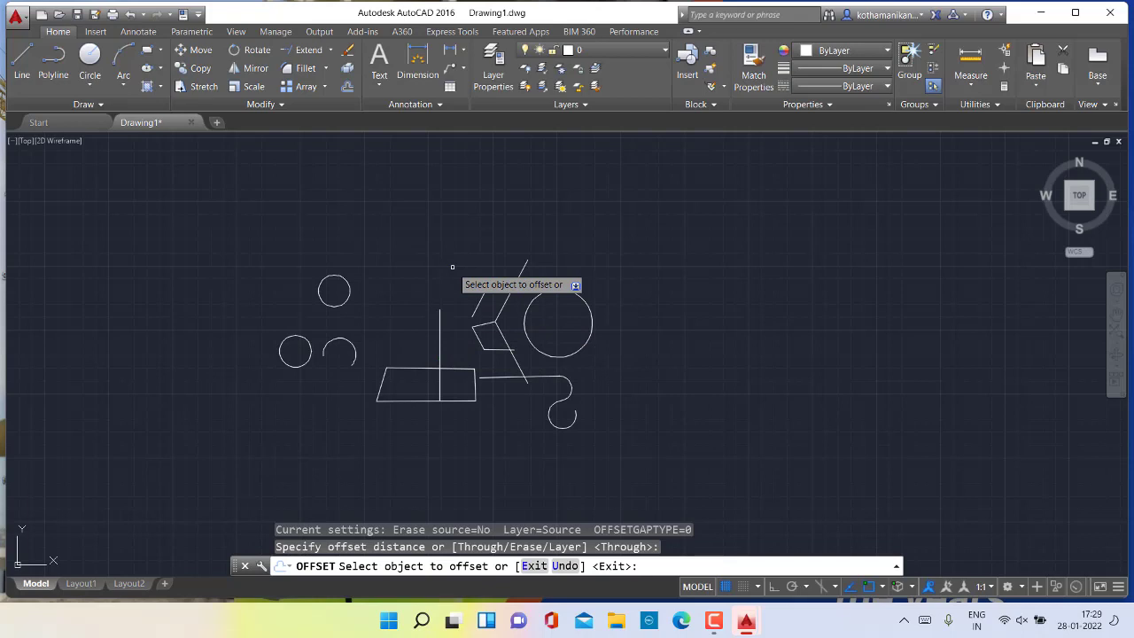
pyautogui.click(440, 352)
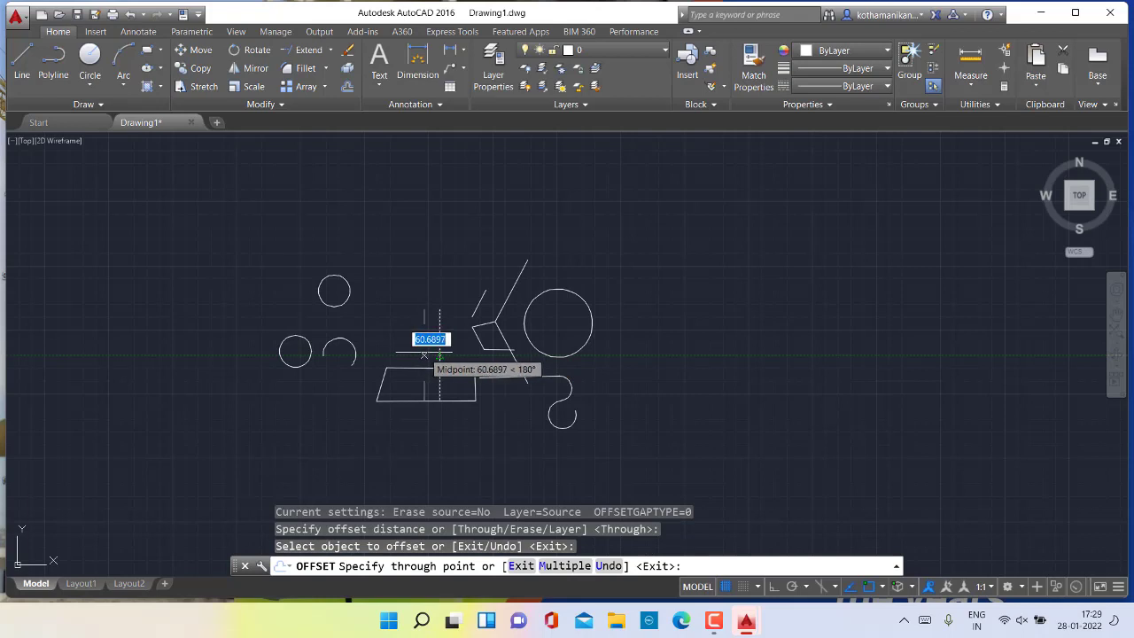
pyautogui.write('2')
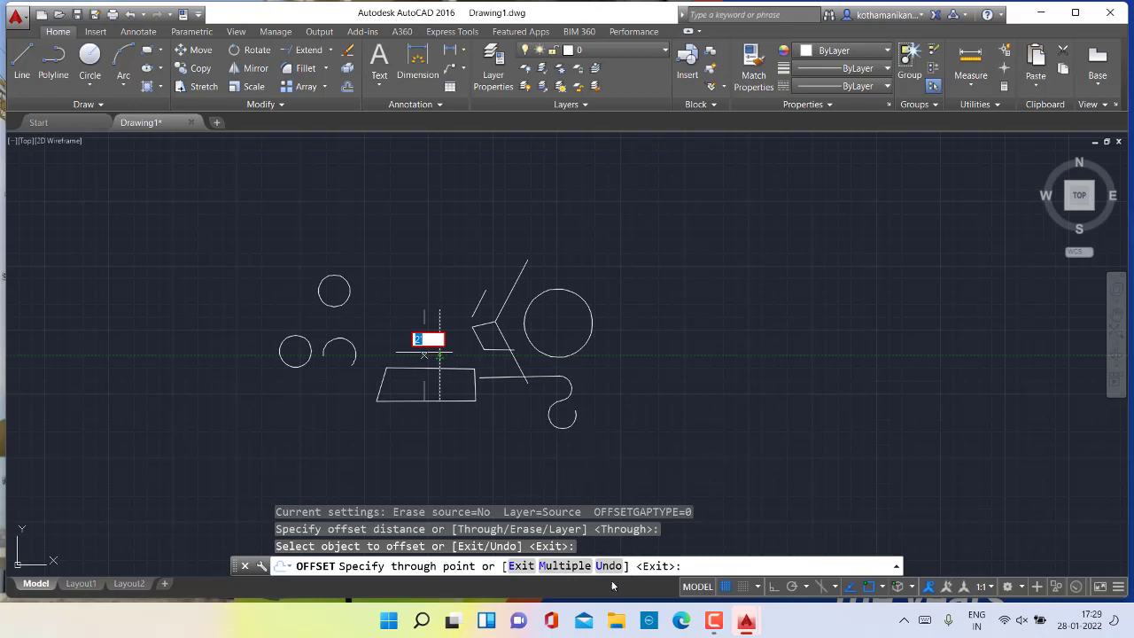
pyautogui.click(565, 565)
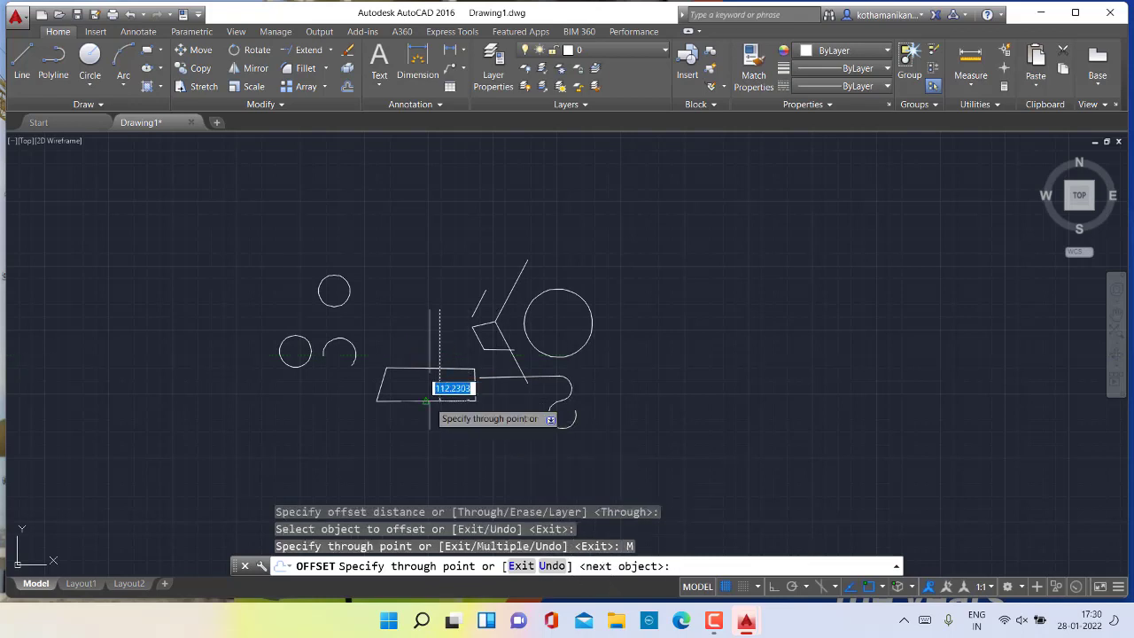
pyautogui.click(425, 350)
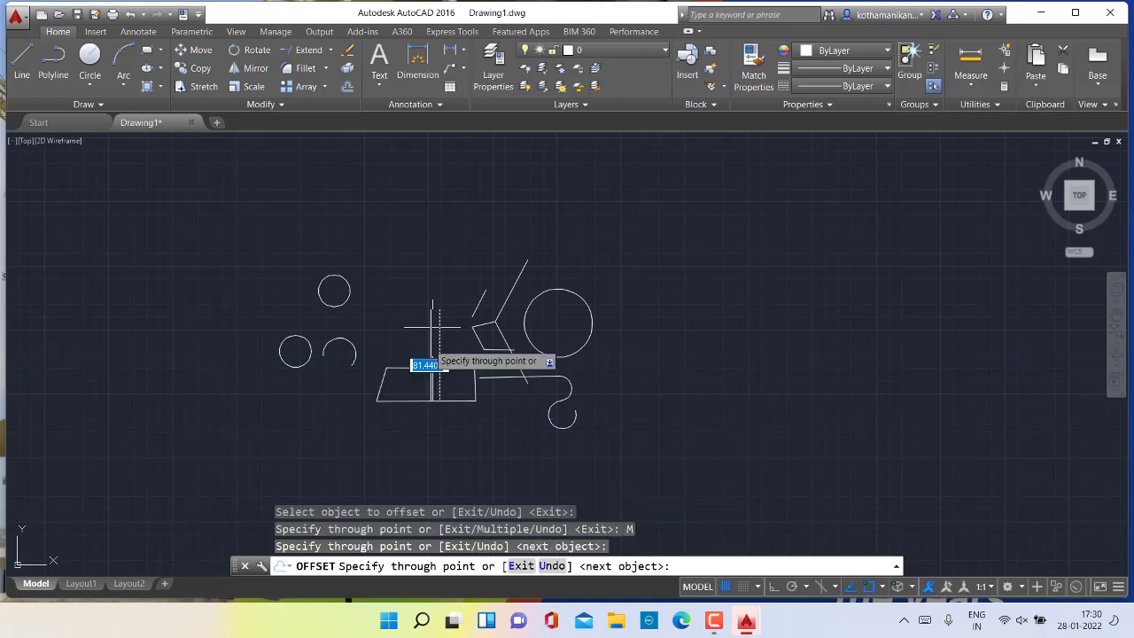
pyautogui.click(430, 278)
pyautogui.click(446, 254)
pyautogui.click(403, 249)
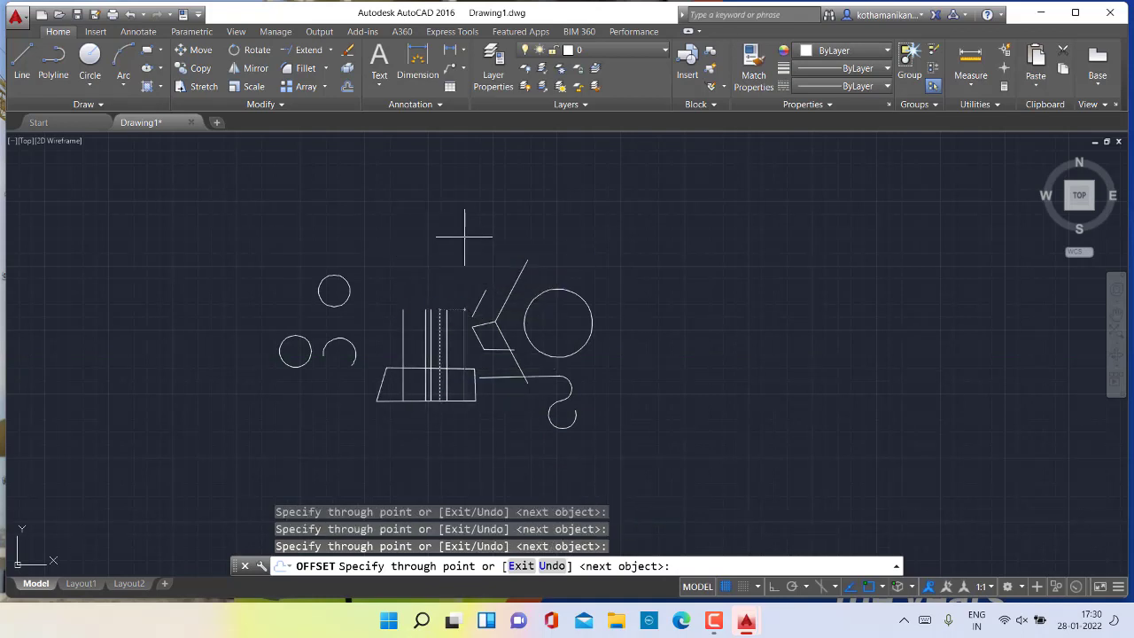
pyautogui.press('Escape')
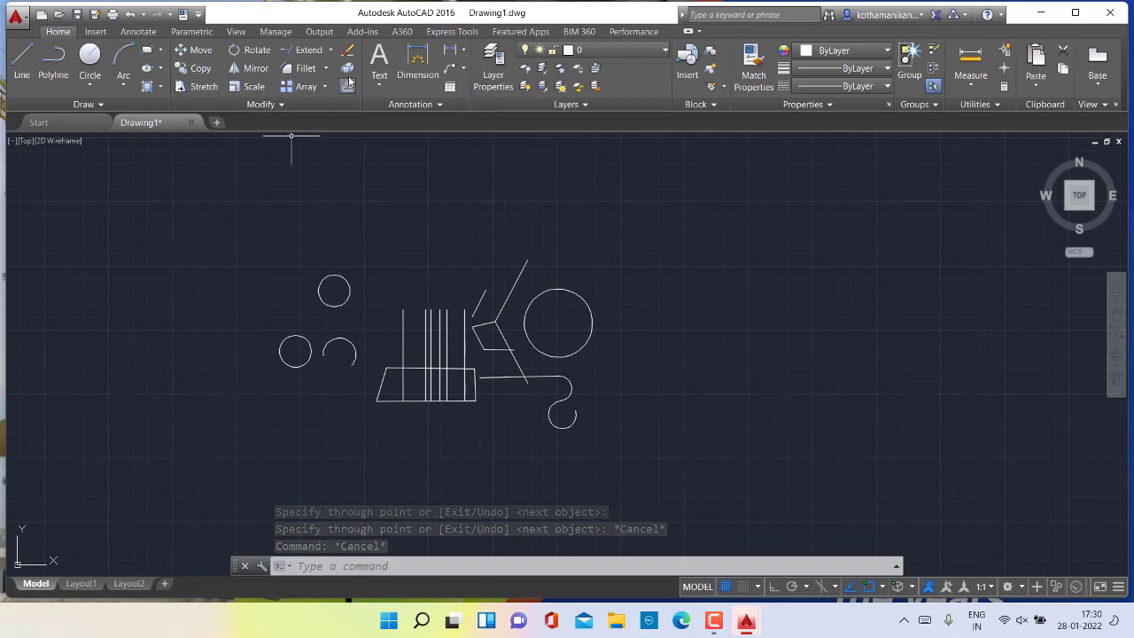
# Step: Erase the quadrilateral and the three leftmost vertical lines with the Erase tool, using a lasso selection
pyautogui.click(347, 49)
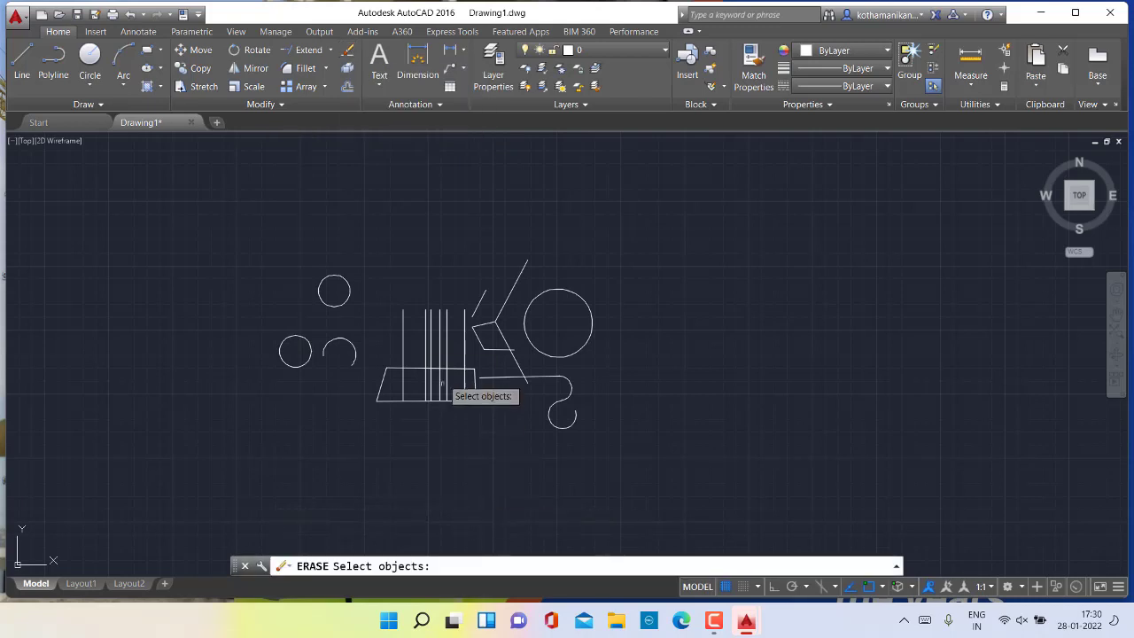
pyautogui.moveTo(388, 253)
pyautogui.mouseDown()
pyautogui.moveTo(519, 376)
pyautogui.moveTo(310, 408)
pyautogui.moveTo(377, 283)
pyautogui.mouseUp()
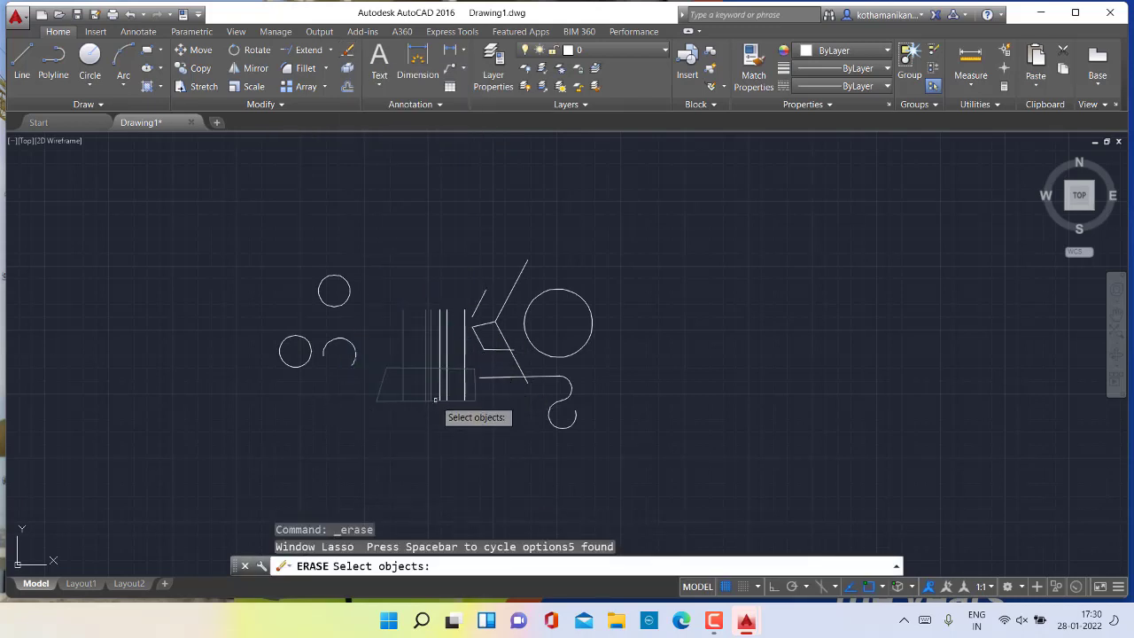
pyautogui.press('Return')
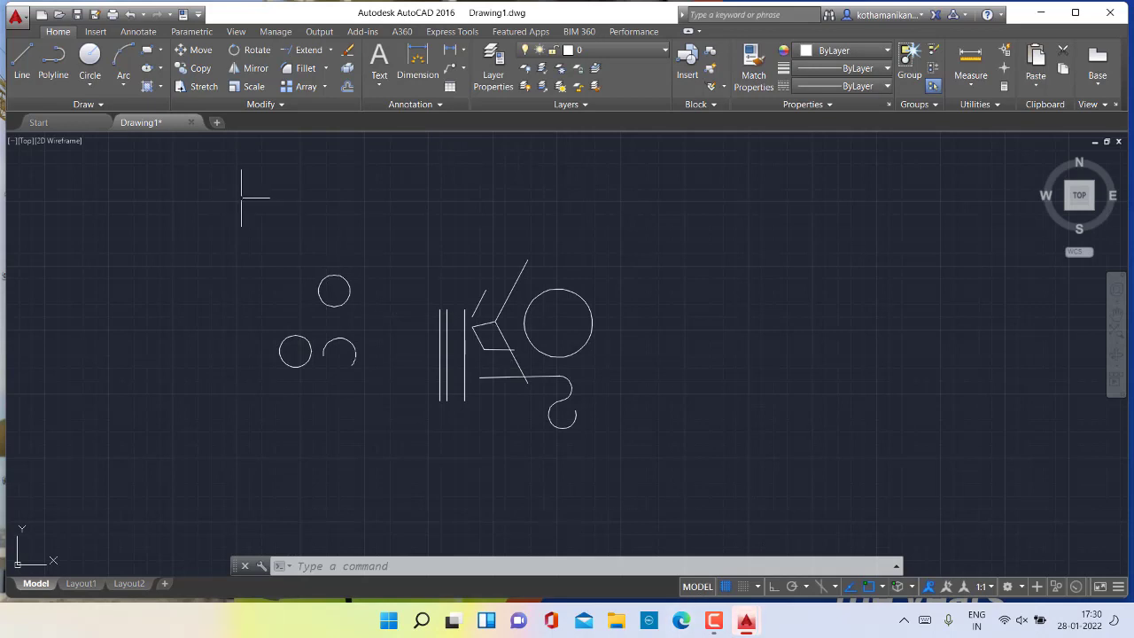
# Step: Delete all remaining circles, arcs, lines and polylines, and the very large circle around the origin, leaving the drawing empty
pyautogui.moveTo(241, 197)
pyautogui.mouseDown()
pyautogui.moveTo(210, 317)
pyautogui.moveTo(645, 493)
pyautogui.moveTo(718, 243)
pyautogui.moveTo(256, 200)
pyautogui.mouseUp()
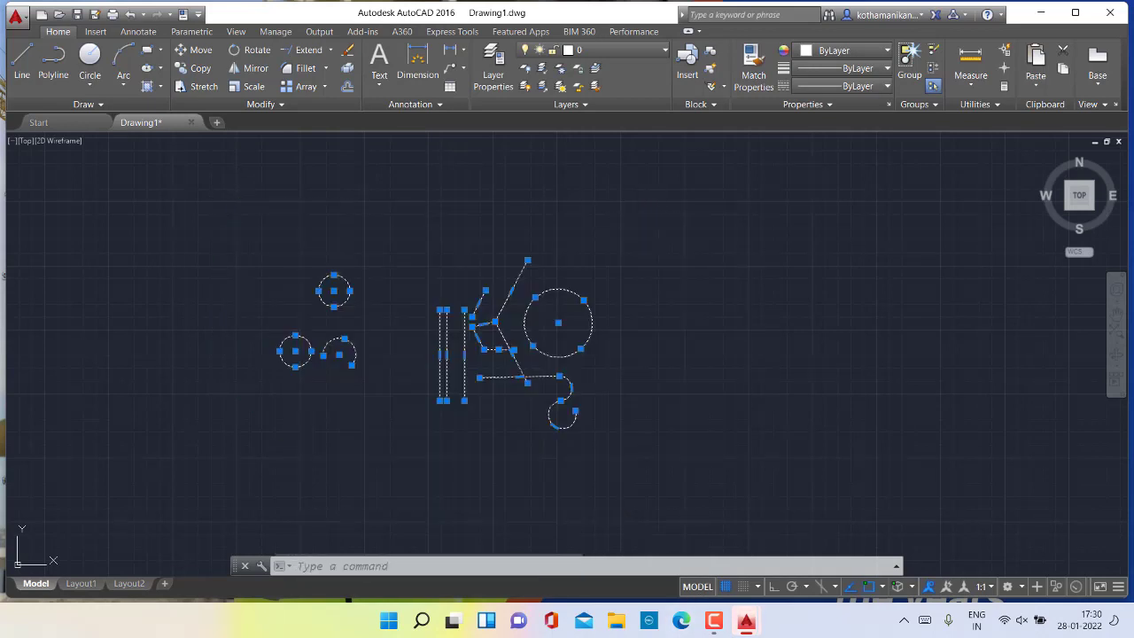
pyautogui.press('Delete')
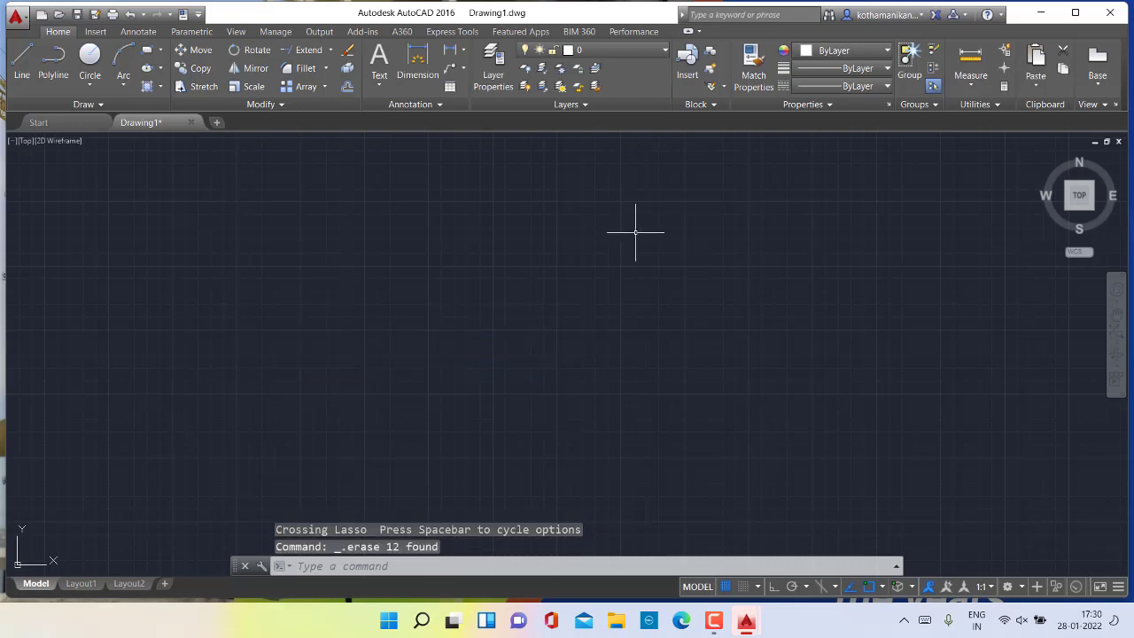
pyautogui.scroll(-5, 633, 233)
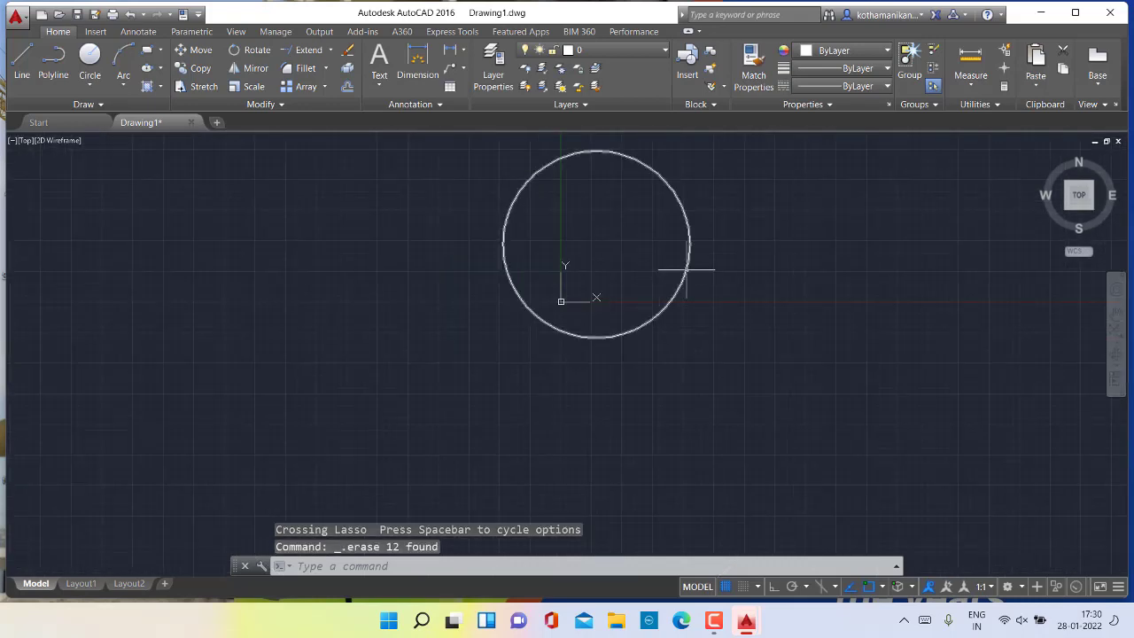
pyautogui.click(685, 269)
pyautogui.press('Delete')
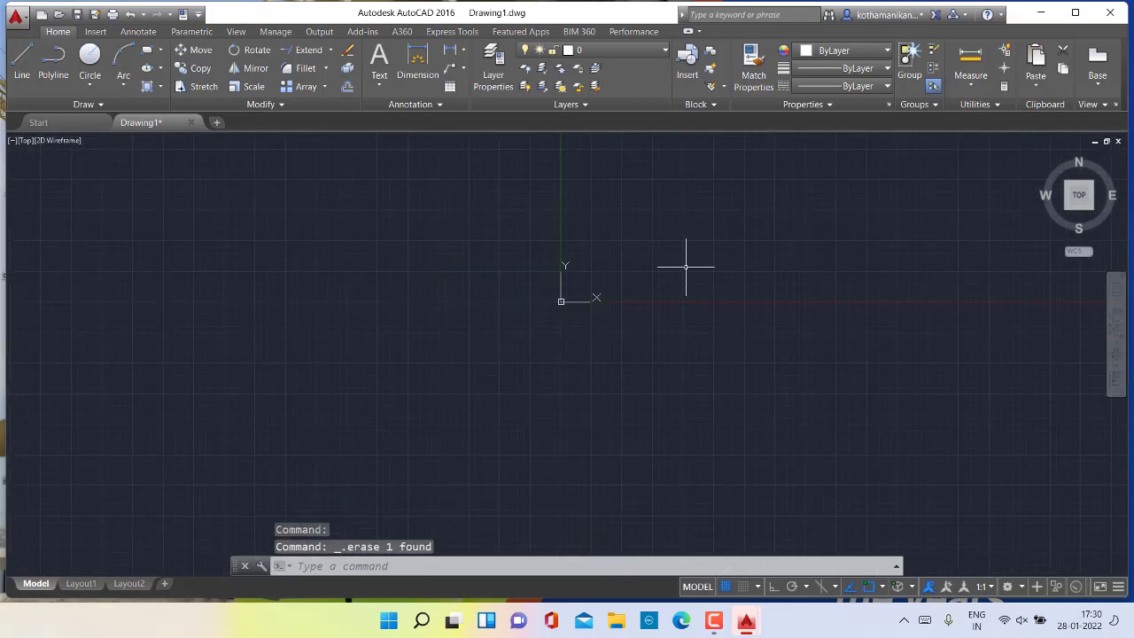
pyautogui.moveTo(676, 239)
pyautogui.mouseDown(button='middle')
pyautogui.moveTo(417, 411)
pyautogui.moveTo(366, 405)
pyautogui.moveTo(338, 459)
pyautogui.mouseUp(button='middle')
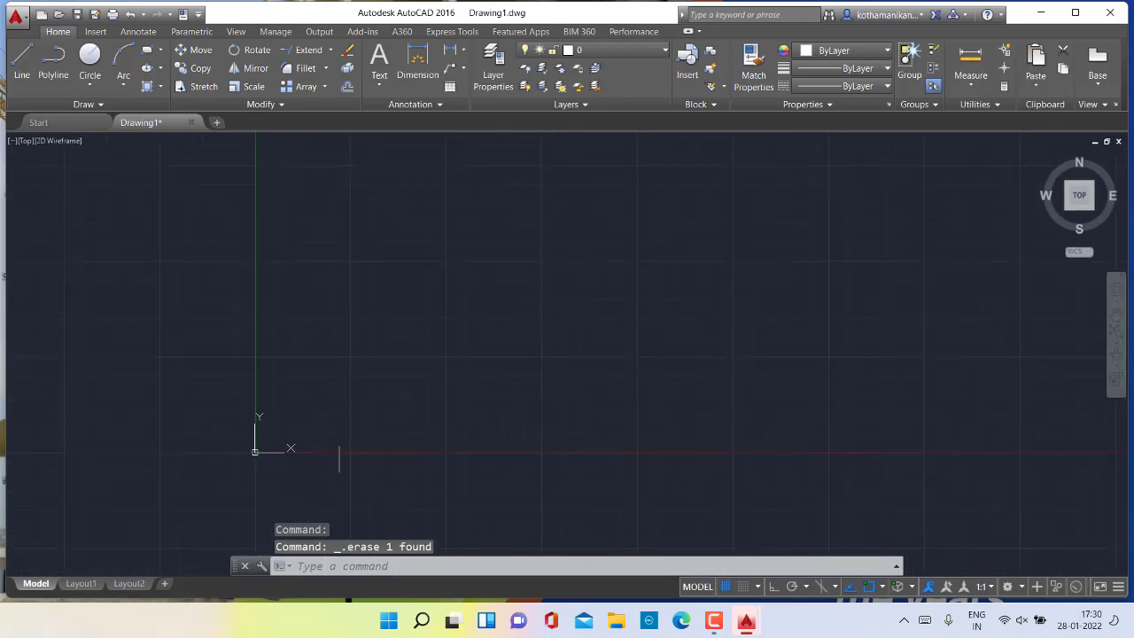